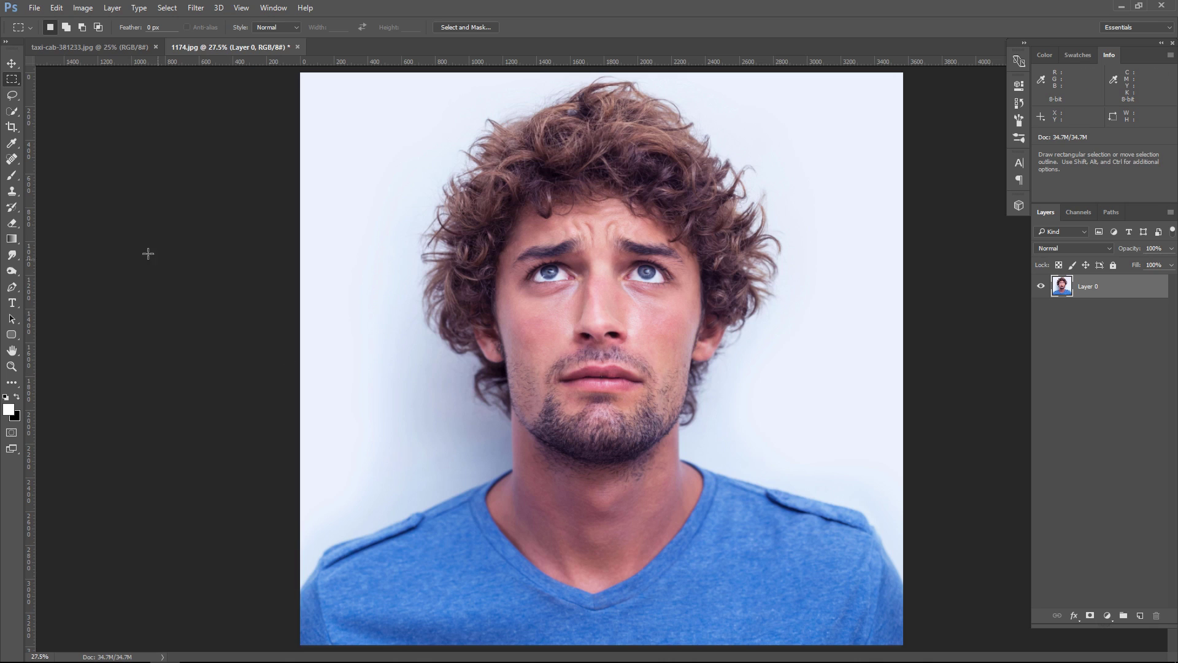
Quick-select the man's face, neck, shirt and hair, then add a layer mask hiding the background.
click(12, 112)
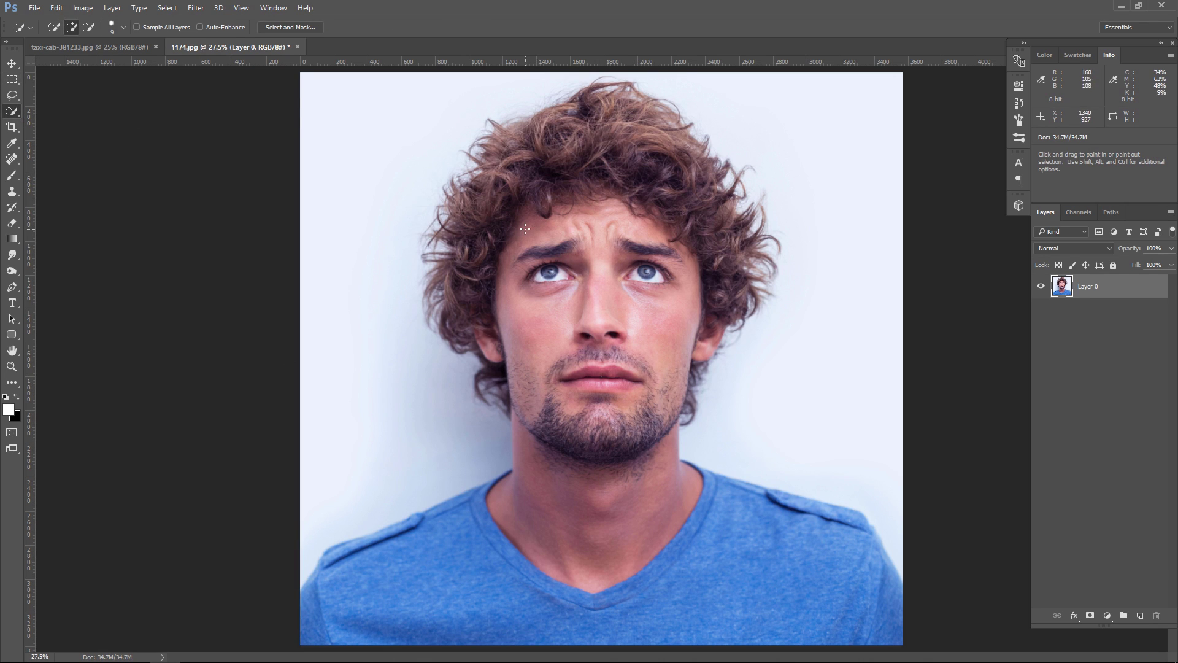
drag(525, 229, 500, 557)
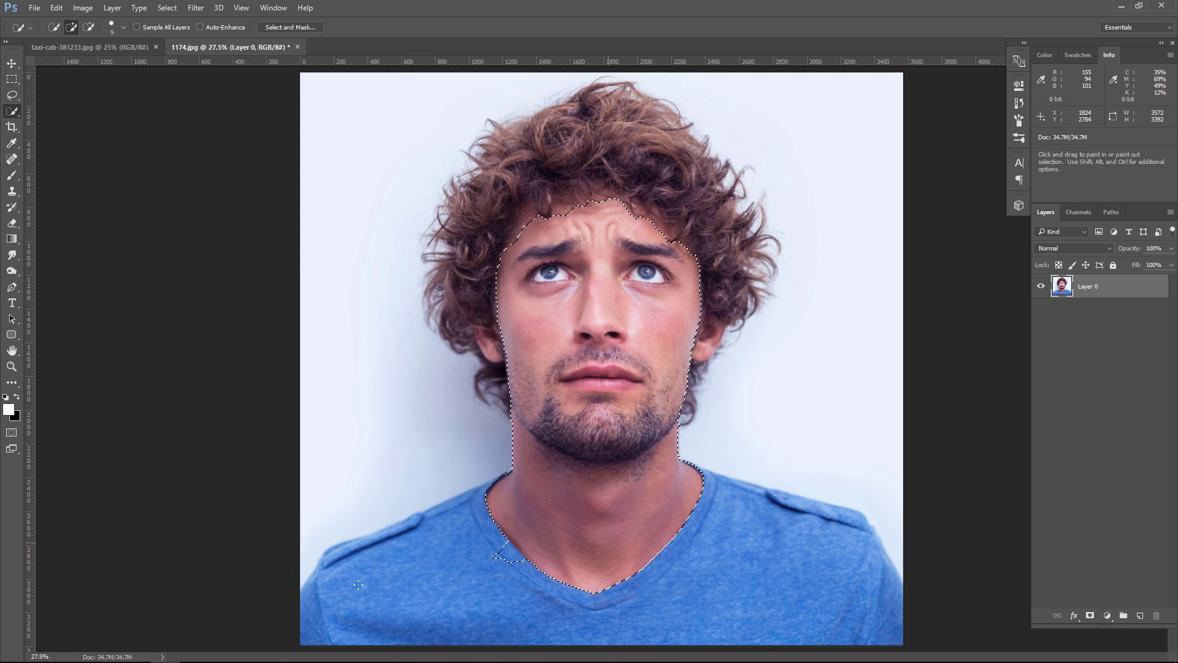
drag(358, 585, 571, 633)
mouse_move(925, 643)
mouse_down()
mouse_move(785, 511)
mouse_move(884, 645)
mouse_up()
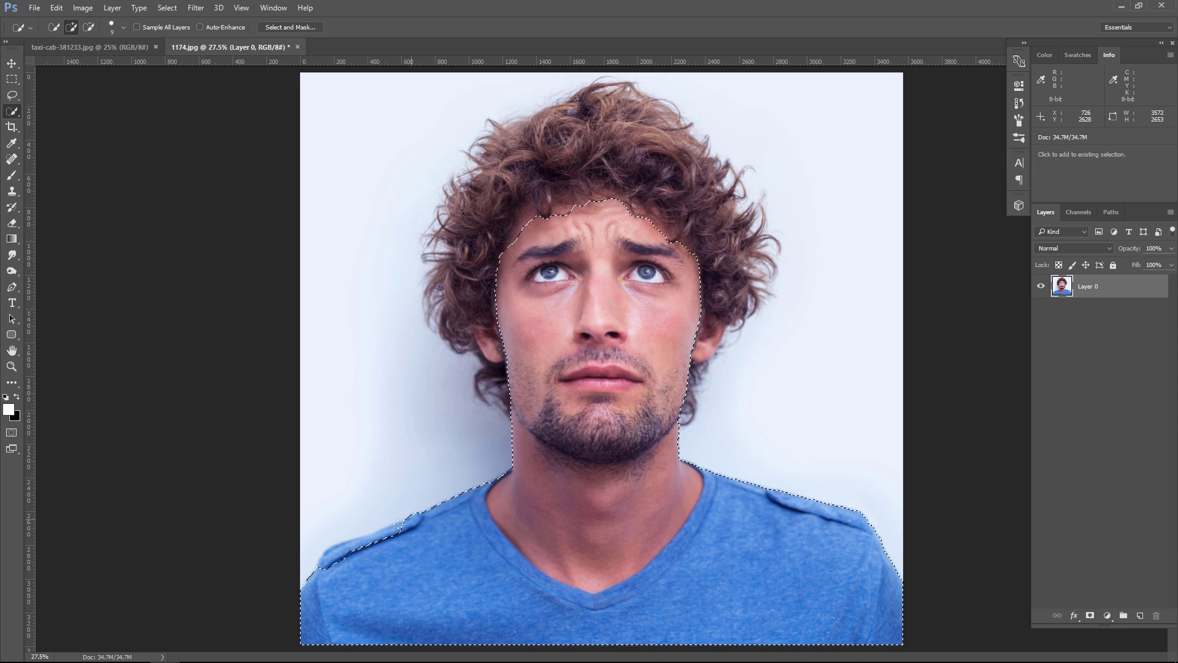
drag(335, 549, 415, 518)
drag(539, 412, 485, 258)
drag(545, 127, 614, 111)
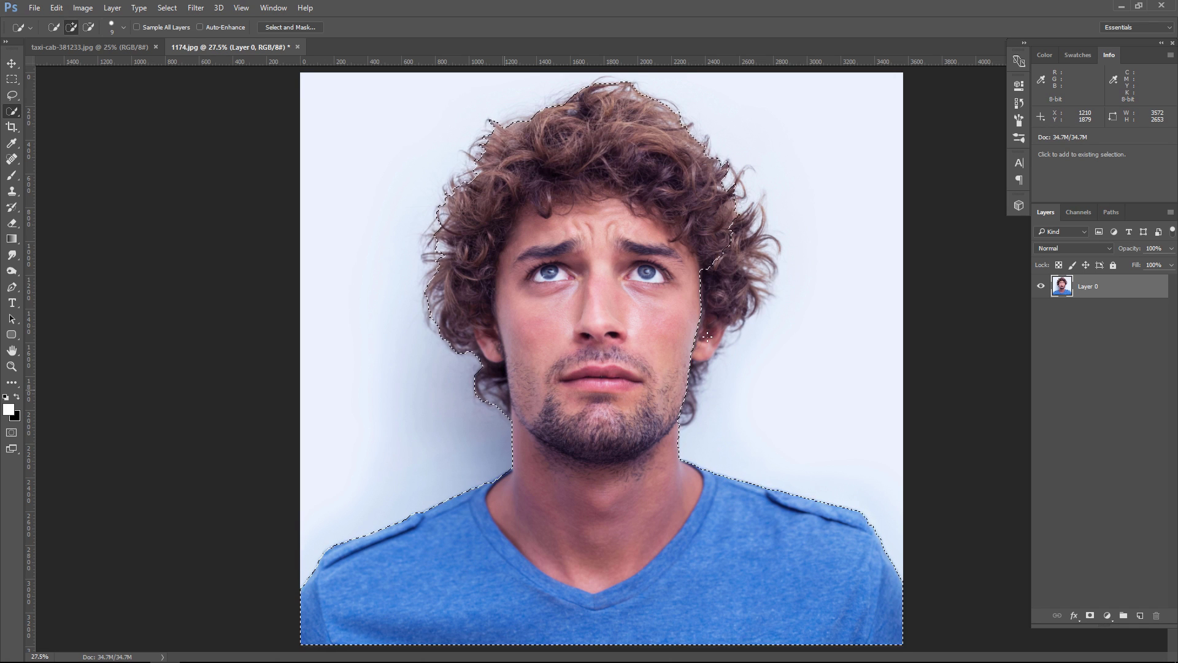
drag(735, 280, 712, 160)
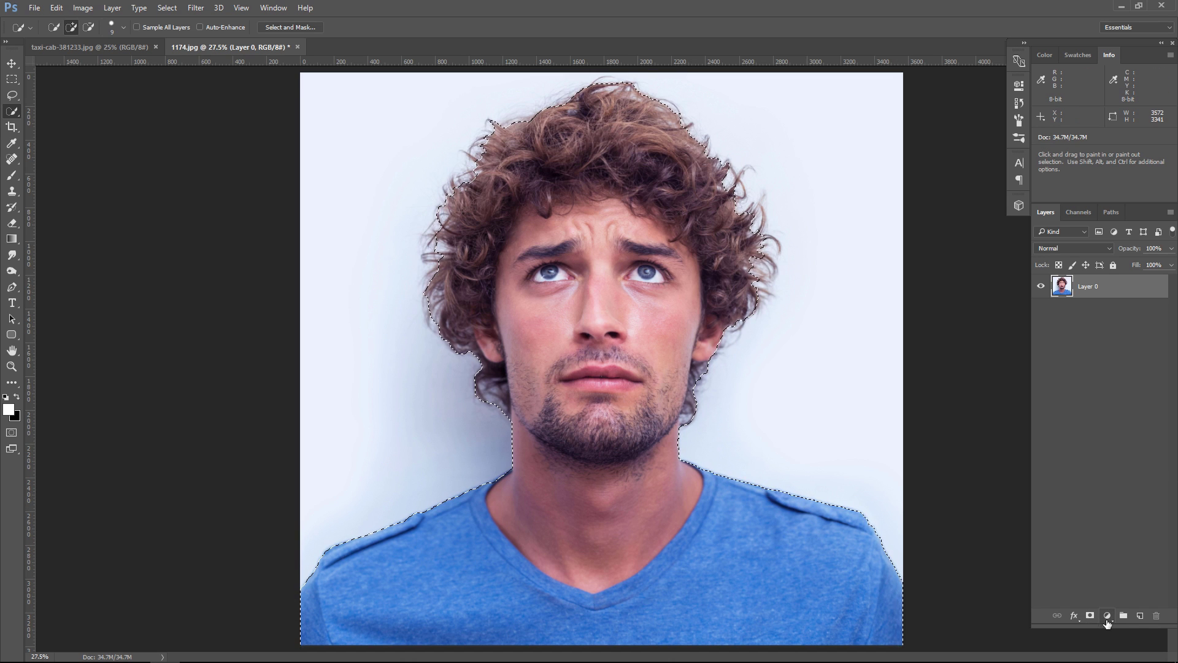
click(1089, 616)
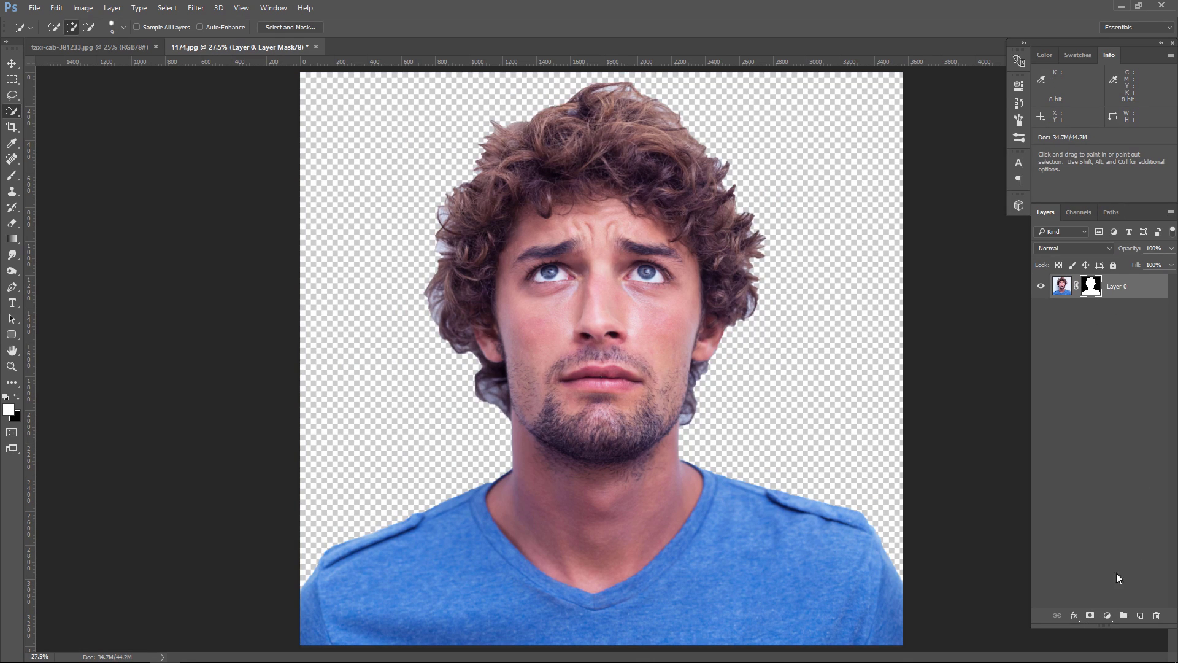
Open Select and Mask and lower the overlay transparency to 20%.
click(299, 27)
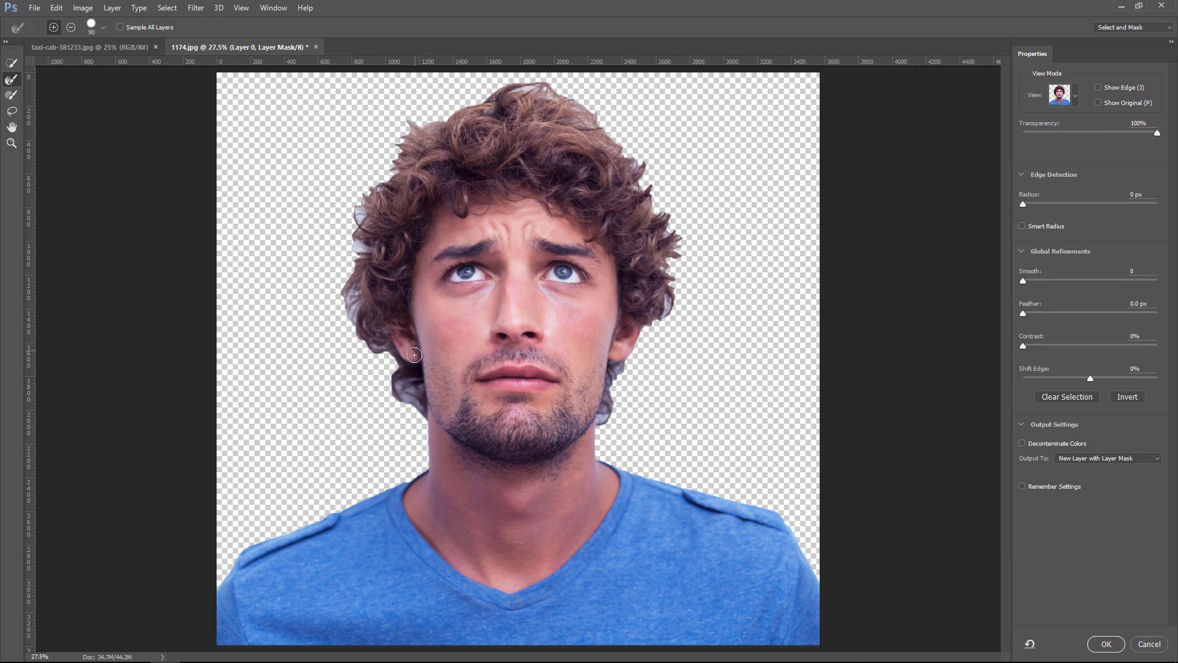
drag(1098, 130, 1082, 132)
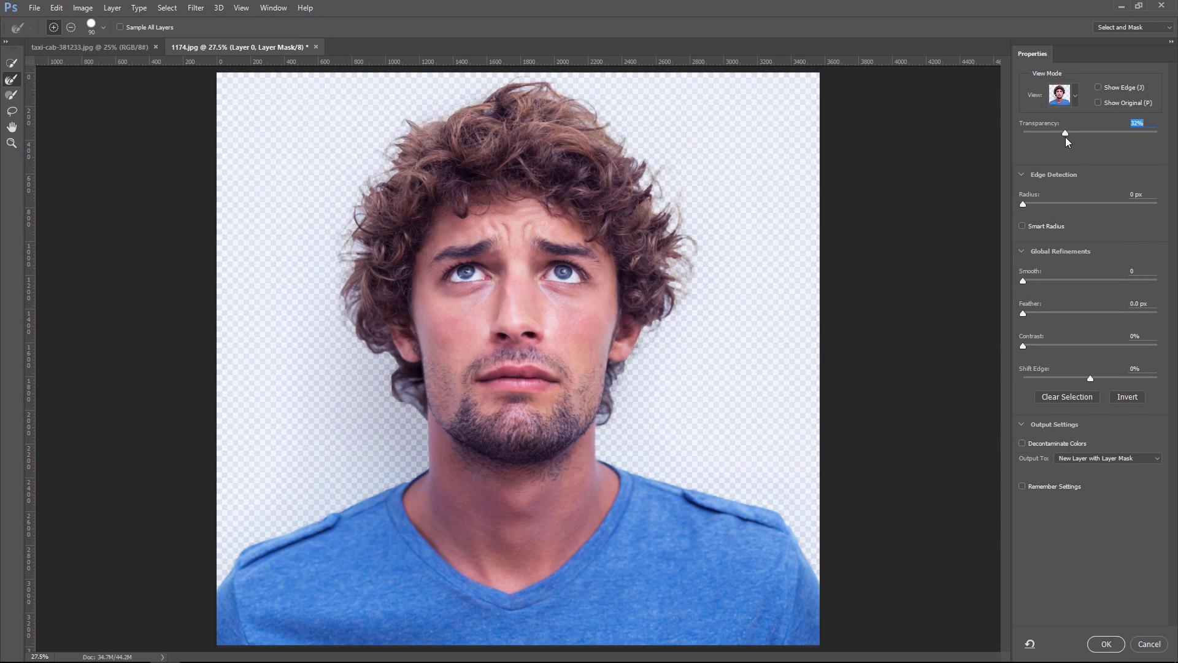
drag(1050, 139, 1041, 134)
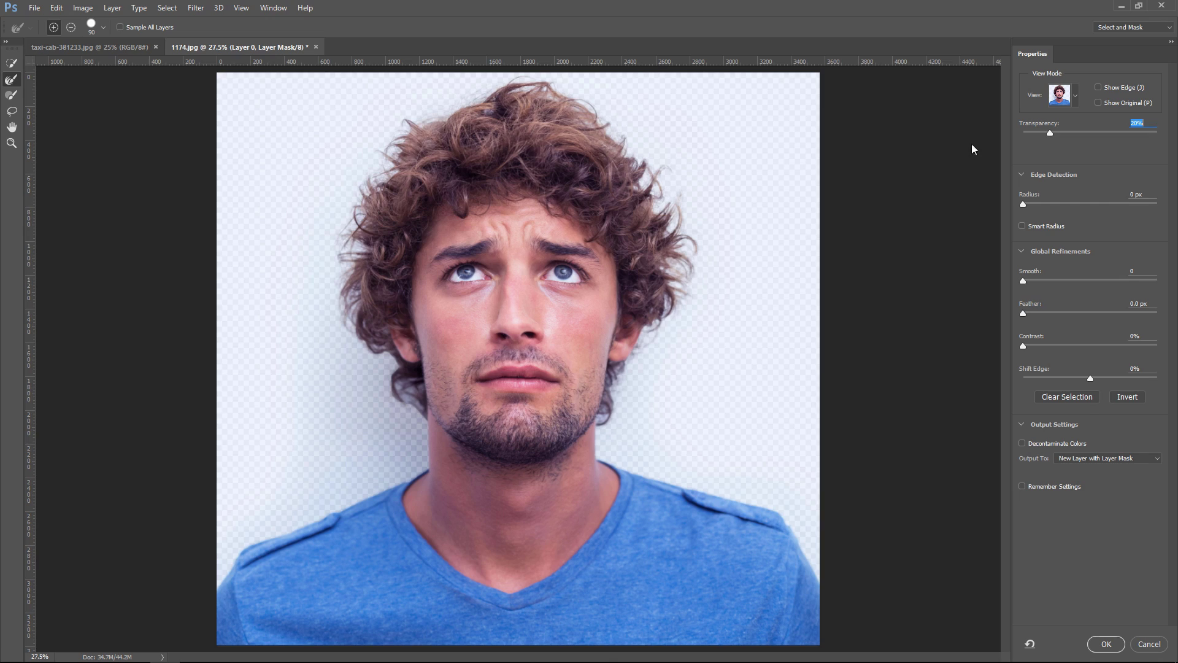
scroll(492, 384, up, 3)
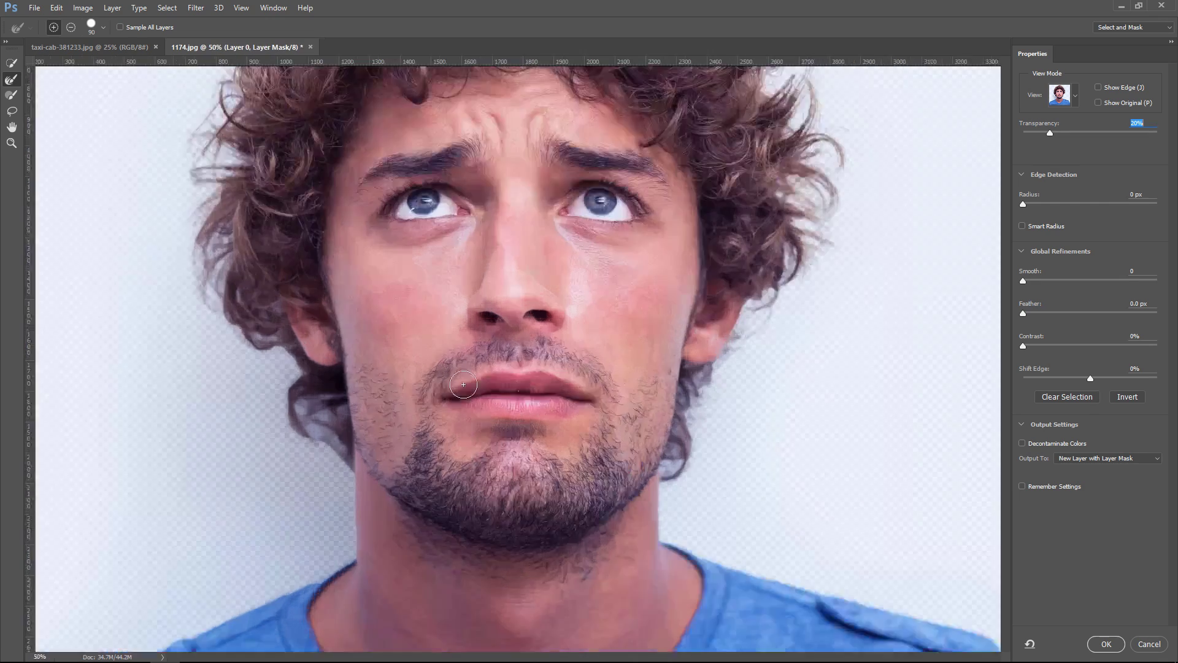
scroll(452, 400, up, 3)
scroll(515, 487, up, 2)
Zoom in and refine the mask edge around the ear and nearby hair strands.
mouse_move(516, 486)
mouse_down()
mouse_move(738, 166)
mouse_move(934, 65)
mouse_up()
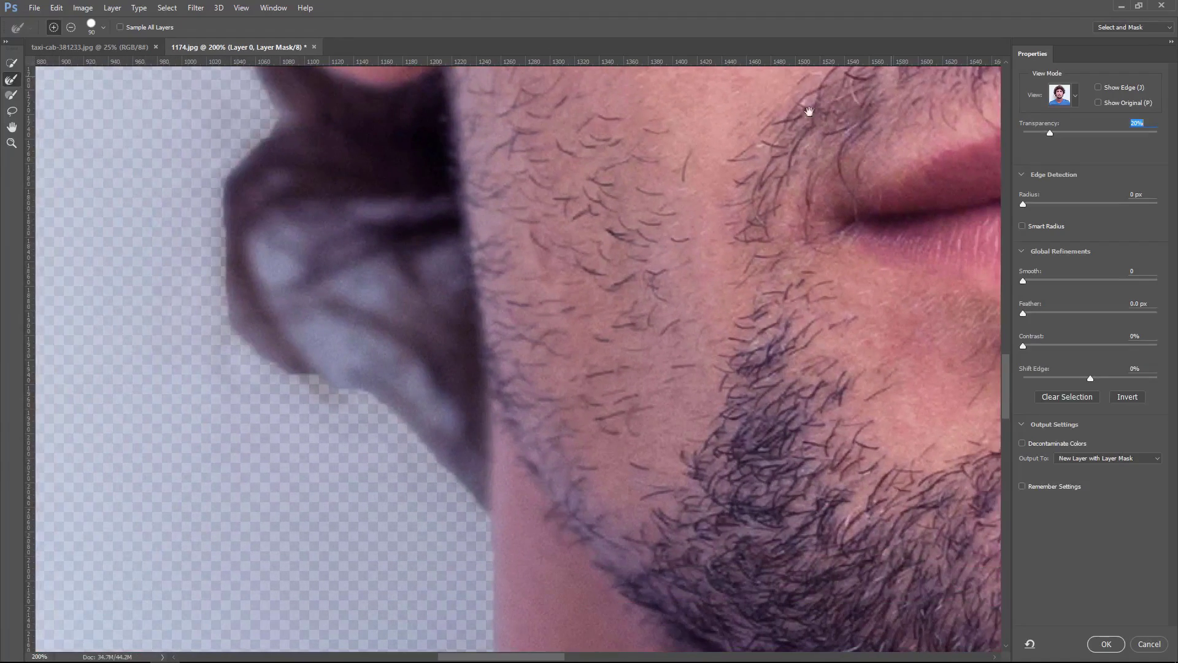
mouse_move(426, 456)
mouse_down()
mouse_move(369, 363)
mouse_move(347, 231)
mouse_move(310, 163)
mouse_move(380, 303)
mouse_up()
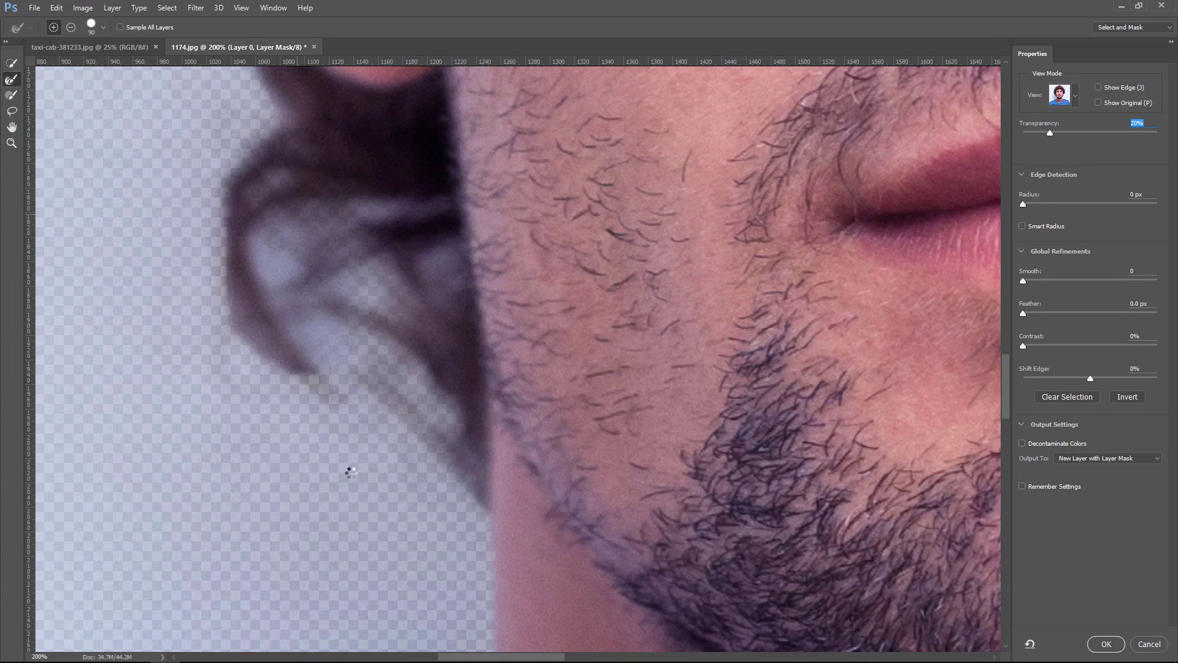
drag(360, 387, 276, 331)
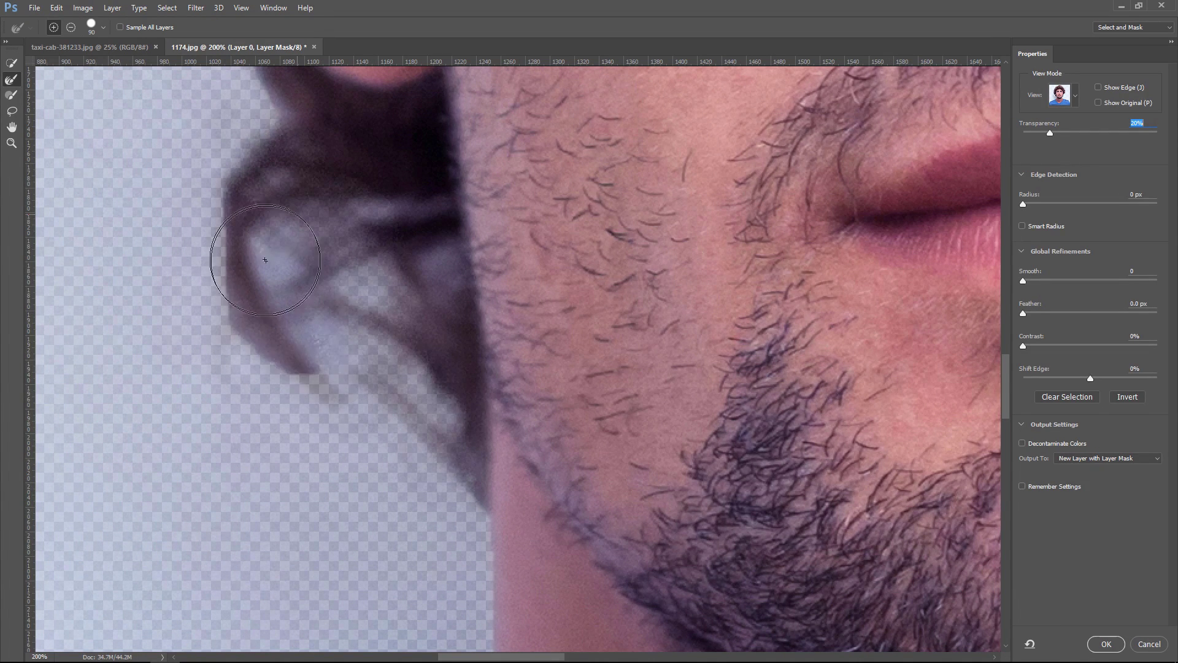
mouse_move(334, 203)
mouse_down()
mouse_move(396, 224)
mouse_move(370, 234)
mouse_move(513, 481)
mouse_up()
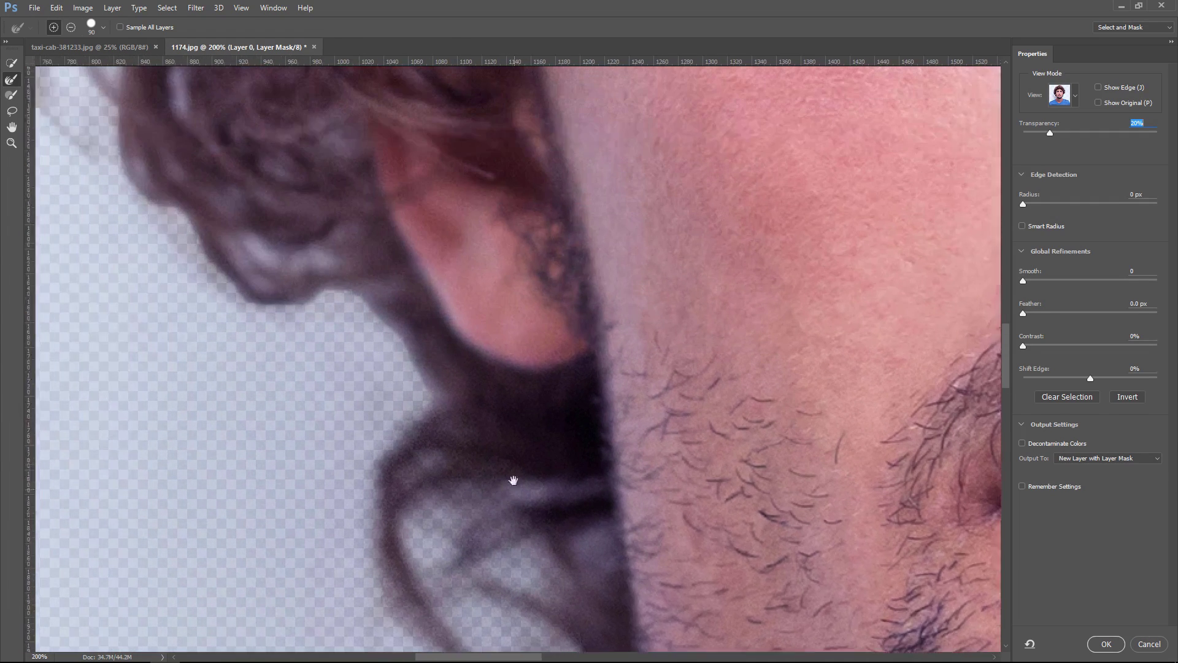
Enlarge the Refine Edge Brush to 250 and refine the left, top and right hair edges.
key(ctrl+minus)
key(ctrl+minus)
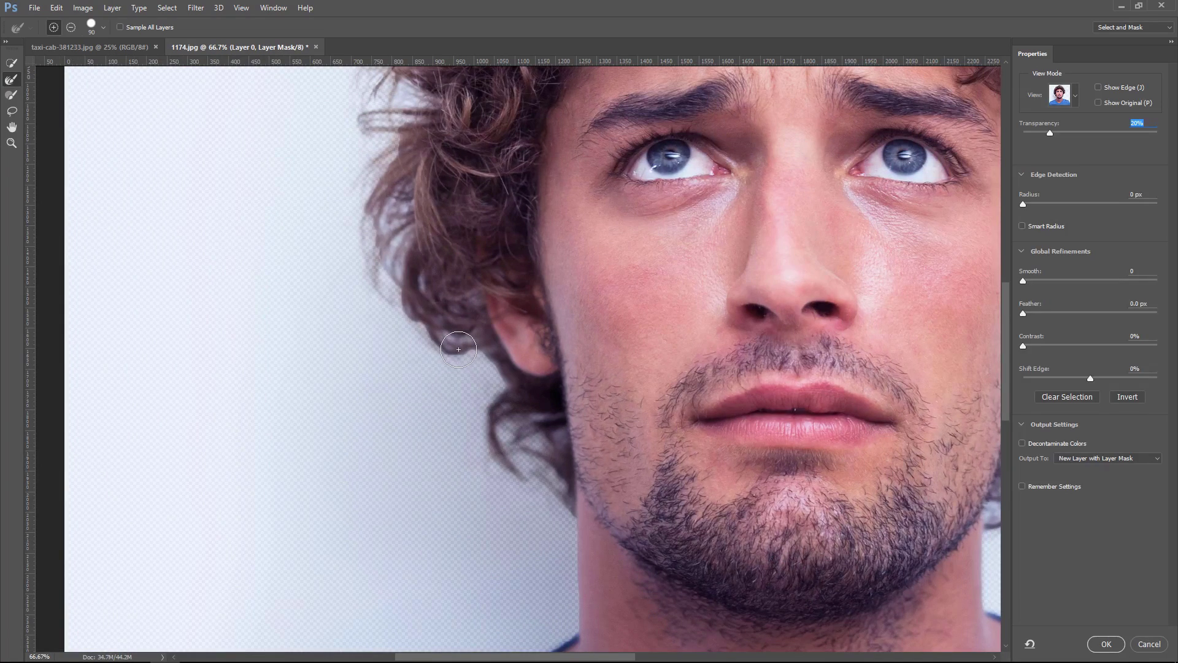
key(bracketright)
key(bracketright)
key(bracketright)
key(bracketright)
key(bracketright)
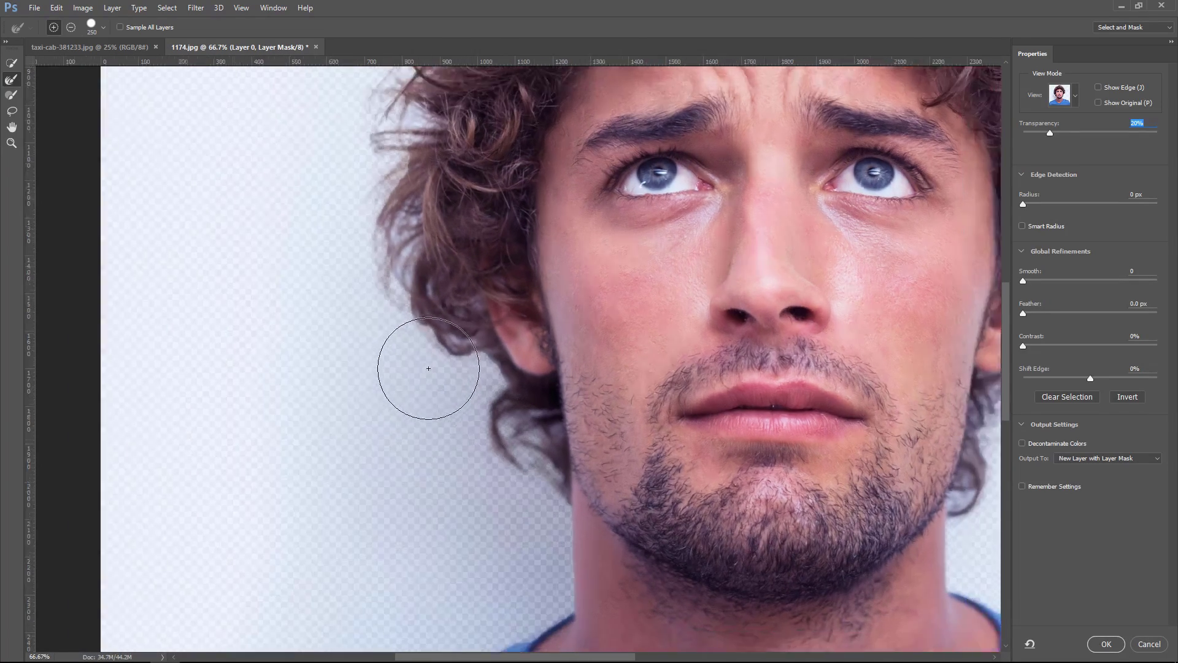
key(ctrl+minus)
key(ctrl+minus)
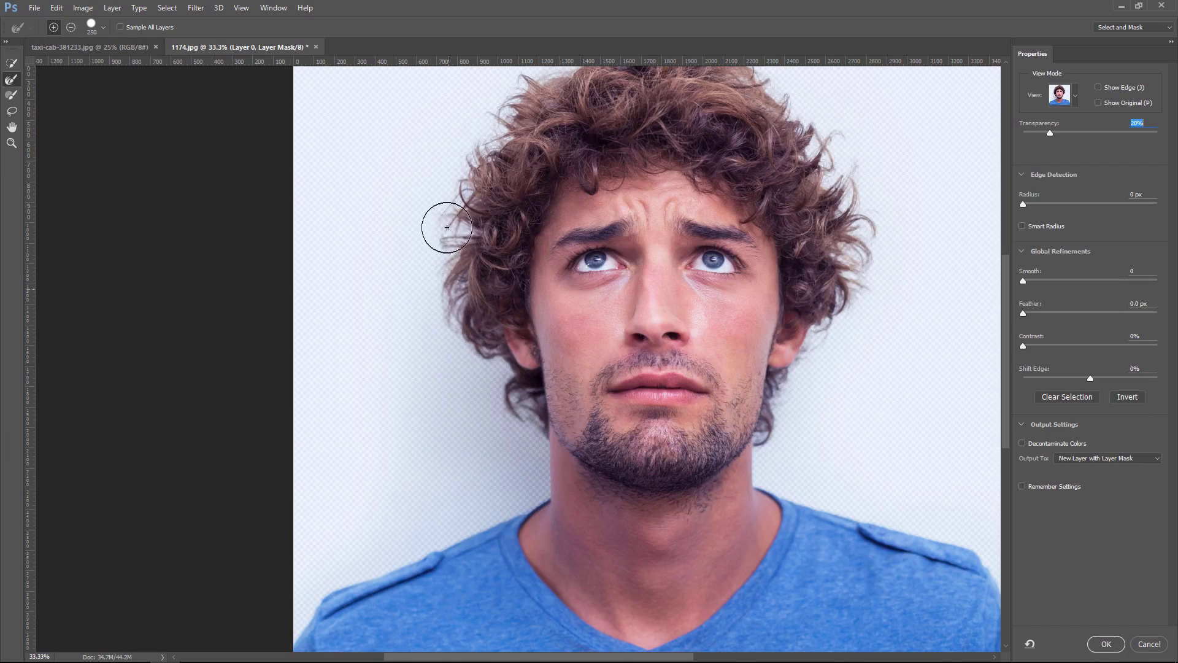
drag(447, 227, 638, 52)
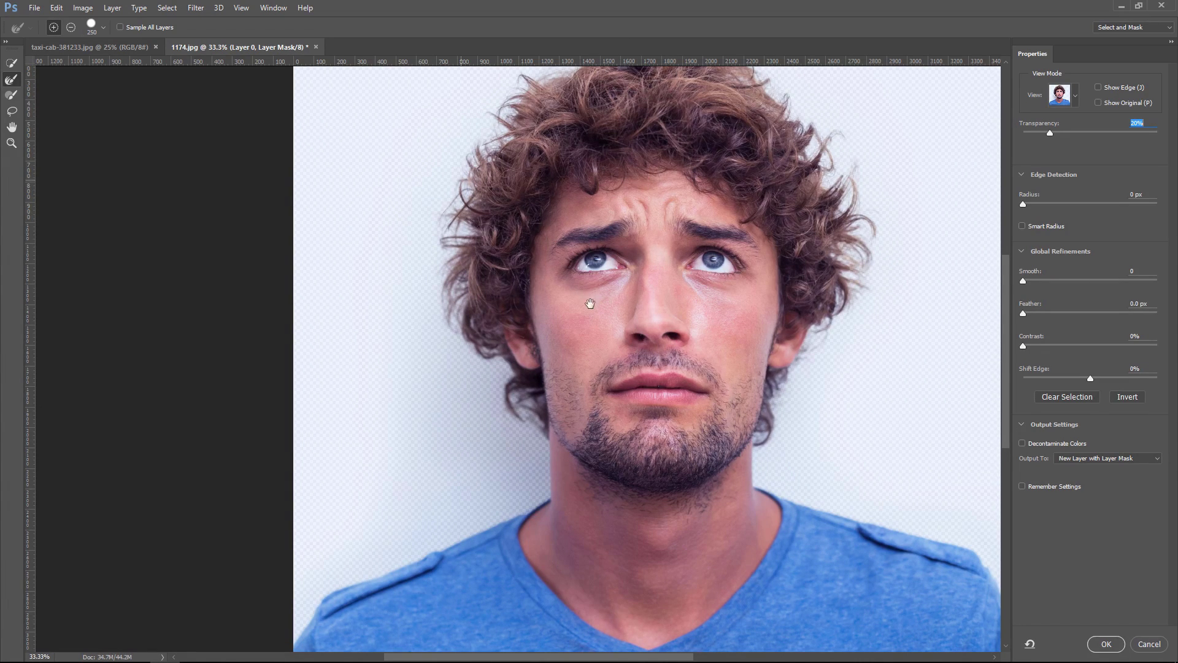
drag(630, 181, 626, 240)
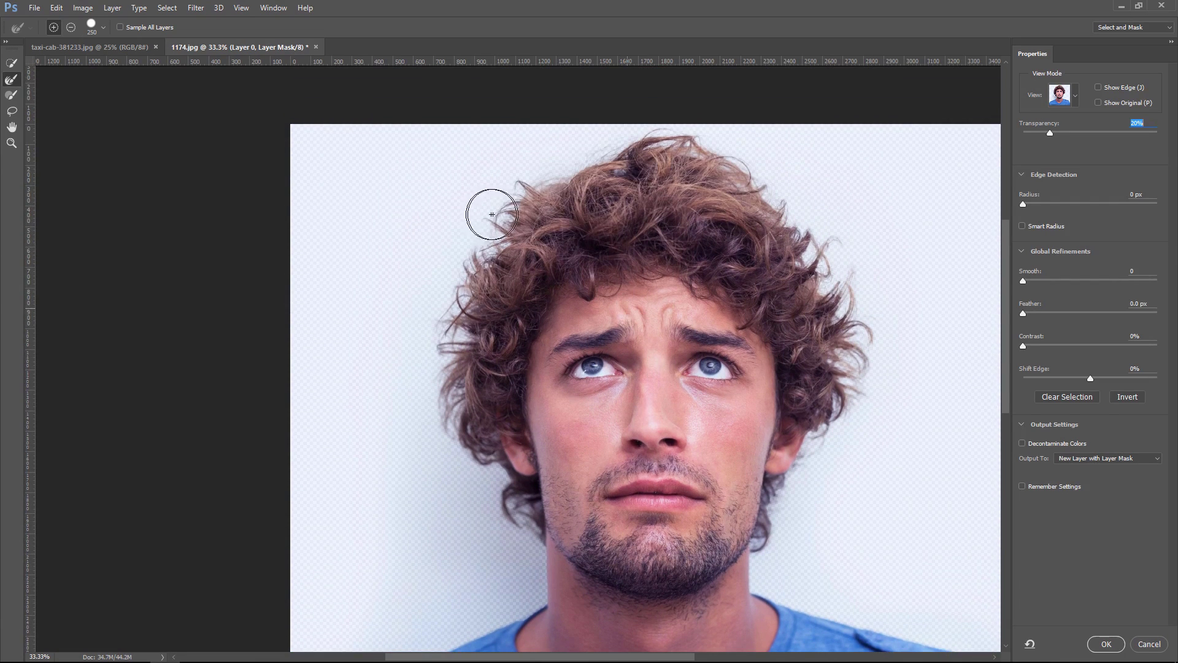
mouse_move(470, 235)
mouse_down()
mouse_move(552, 163)
mouse_move(645, 118)
mouse_move(760, 163)
mouse_move(822, 245)
mouse_move(863, 329)
mouse_move(815, 479)
mouse_move(763, 561)
mouse_up()
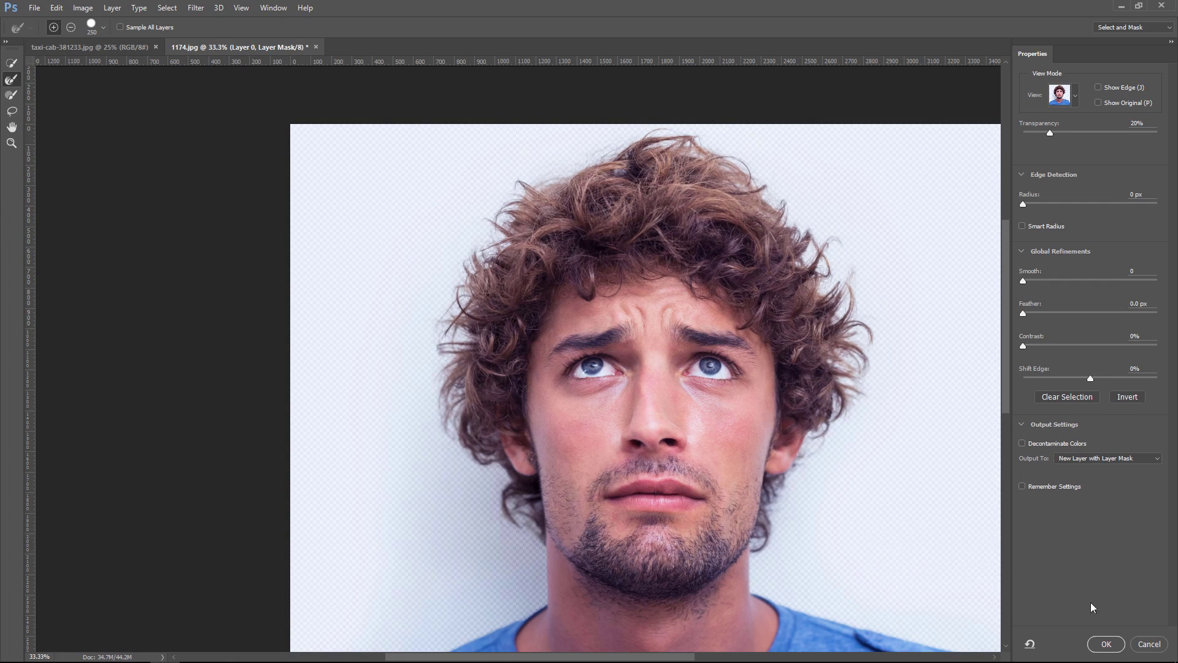
Output the refinement as masked Layer 0 copy and add a white-filled Layer 1 beneath it.
click(1107, 645)
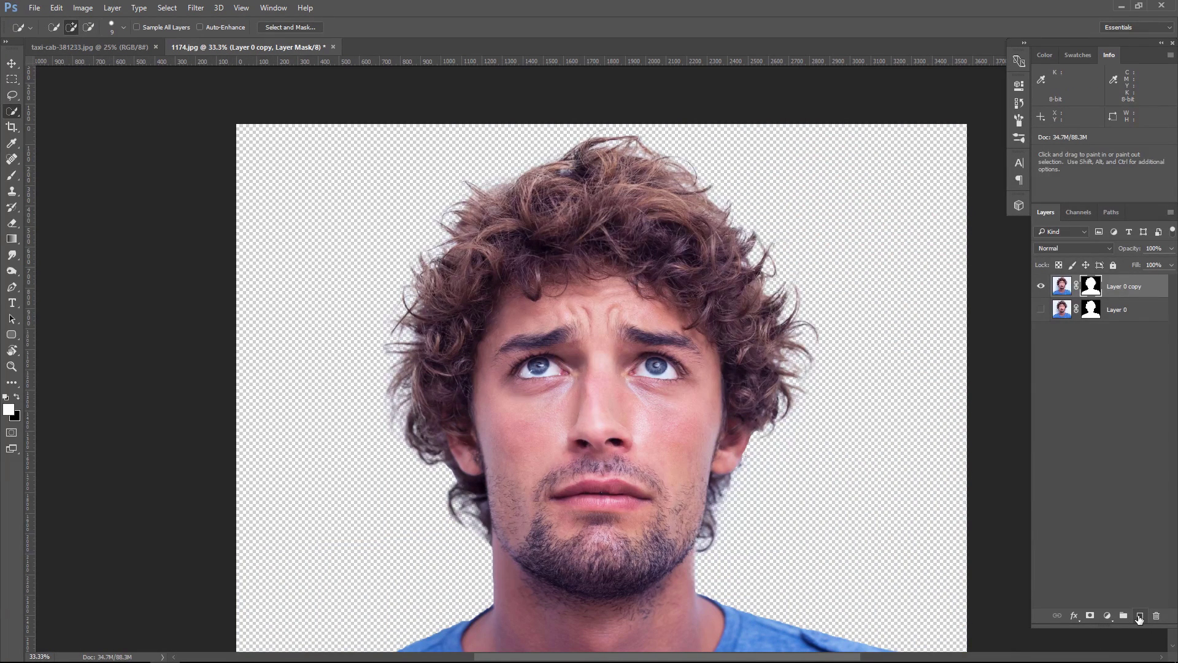
click(1139, 617)
drag(1133, 286, 1134, 317)
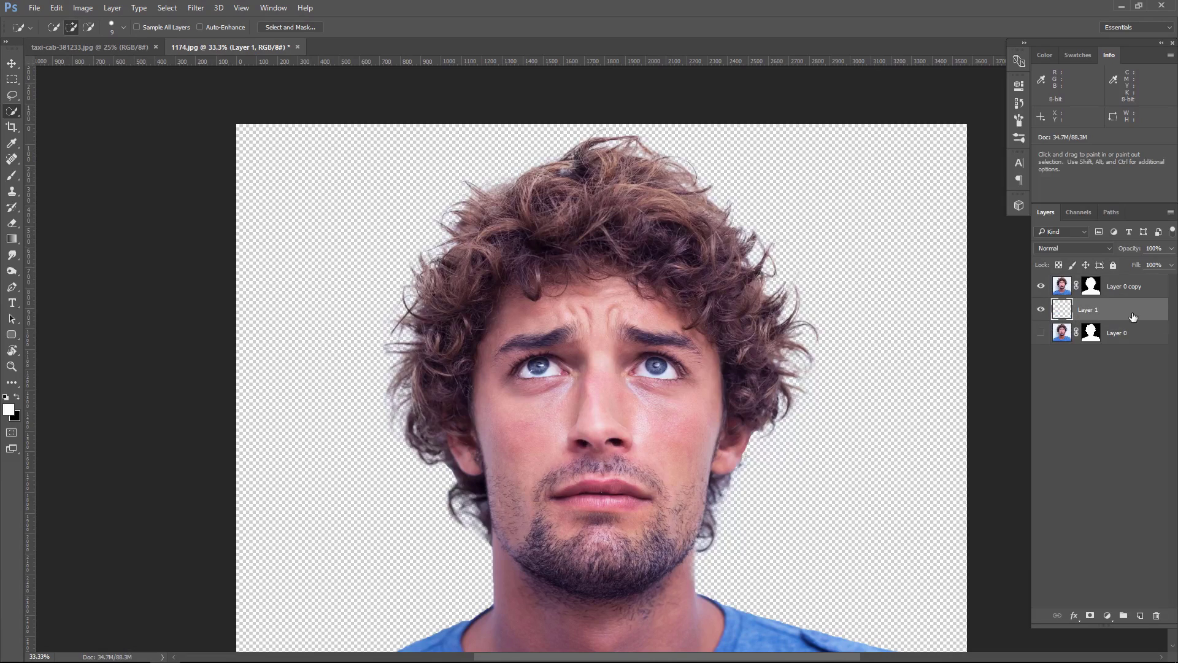
key(alt+BackSpace)
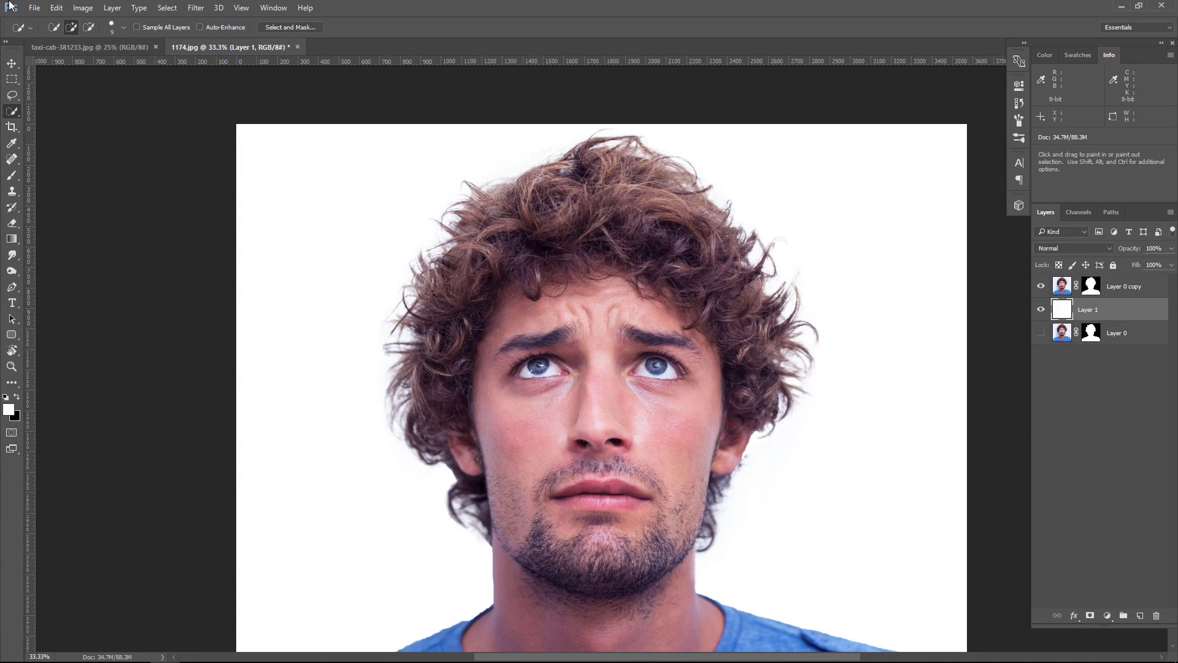
Check the white fill by hiding a layer, reposition the view, and select Layer 0 copy.
click(12, 63)
click(1041, 287)
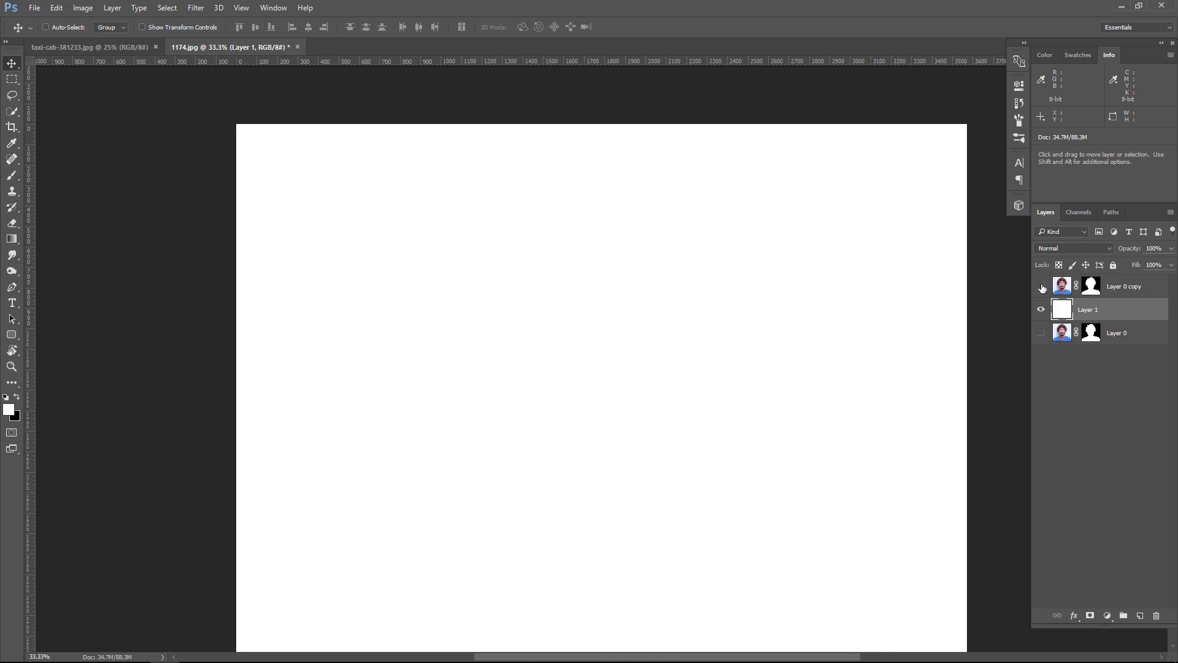
scroll(543, 388, down, 2)
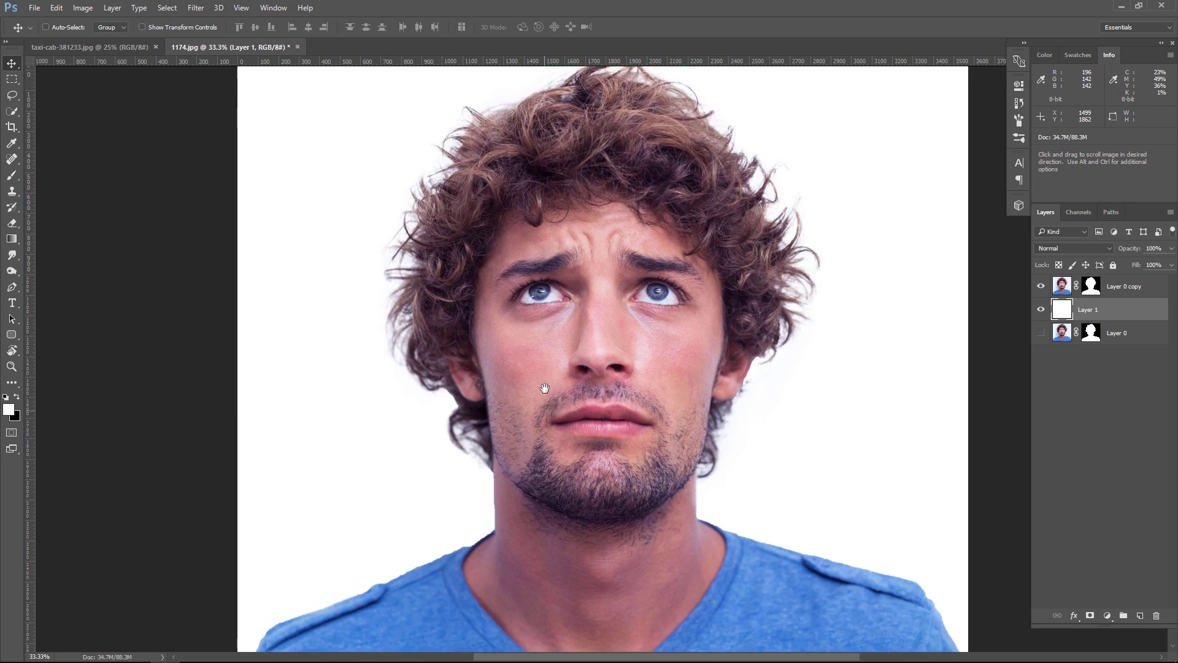
drag(544, 389, 545, 440)
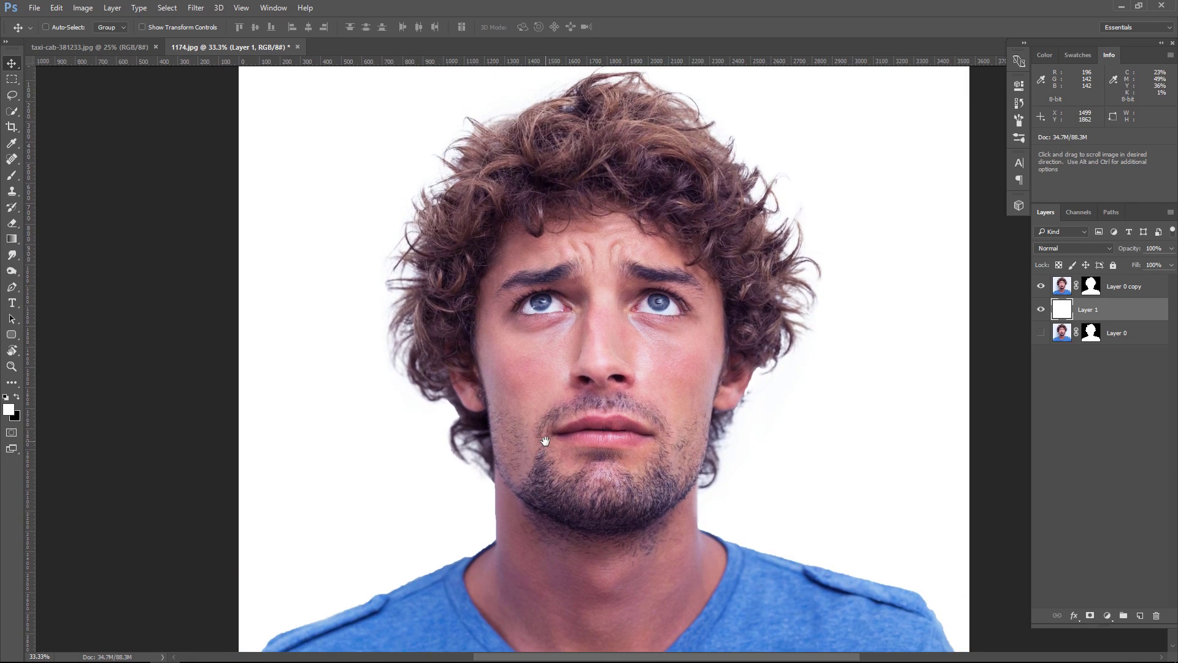
click(1133, 293)
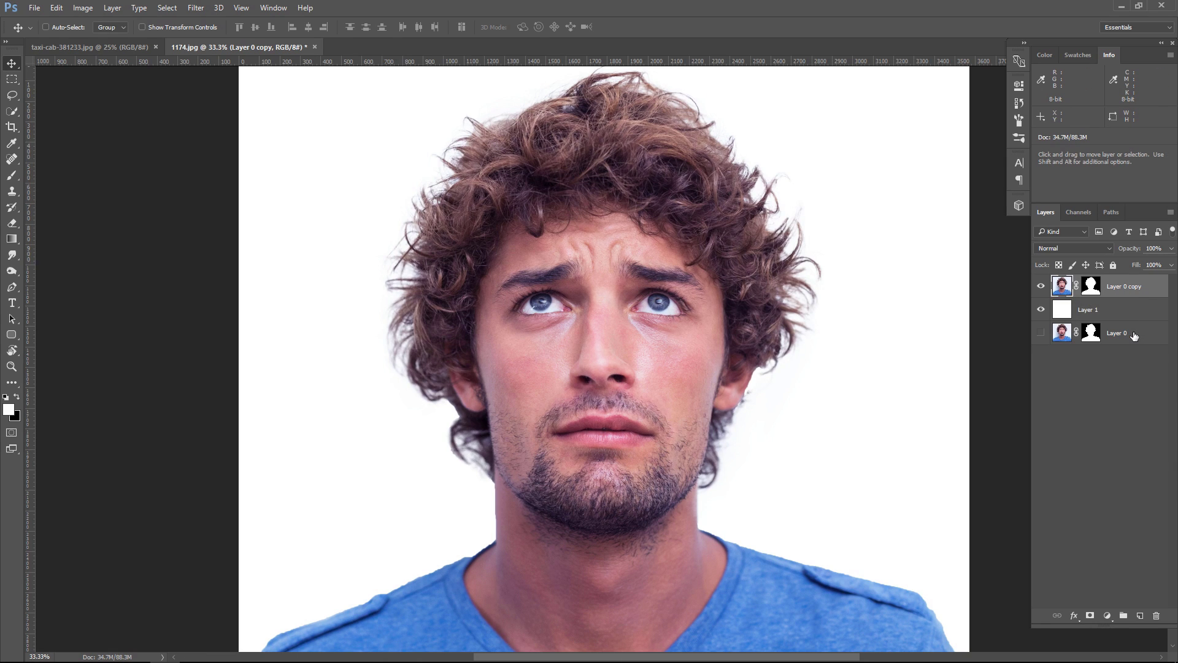
Drag the taxi street photo into the portrait as Layer 2, nudged to fill the canvas.
click(85, 48)
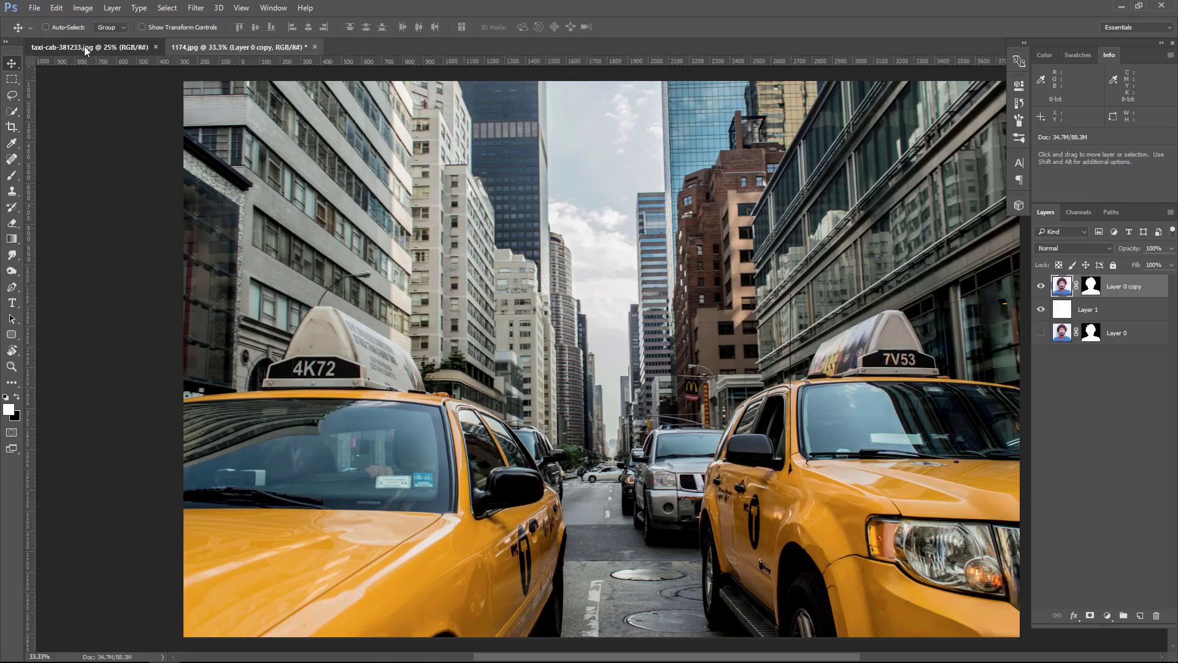
drag(527, 293, 262, 73)
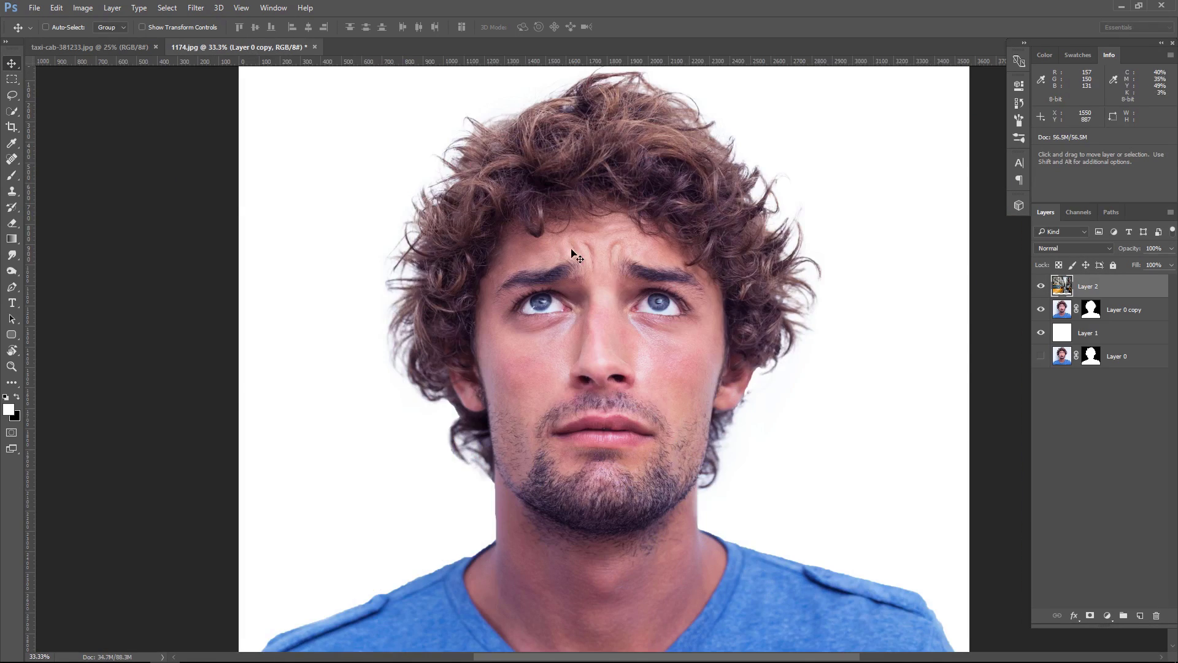
mouse_move(262, 73)
mouse_down()
mouse_move(597, 265)
mouse_move(577, 316)
mouse_up()
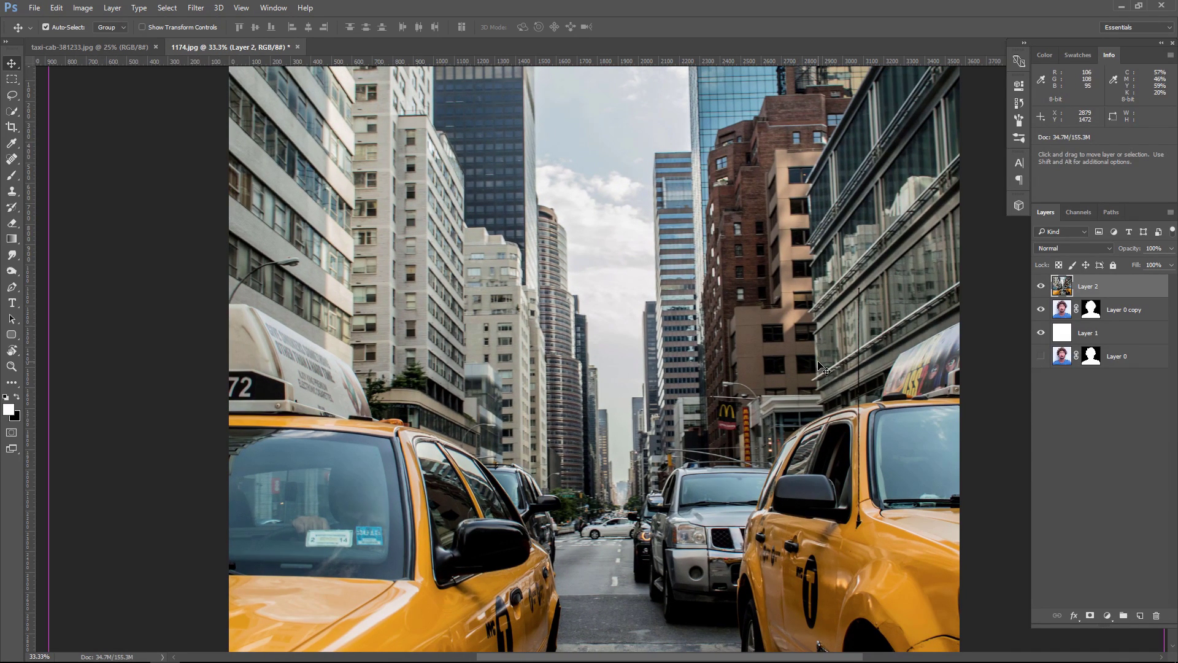
scroll(821, 366, down, 2)
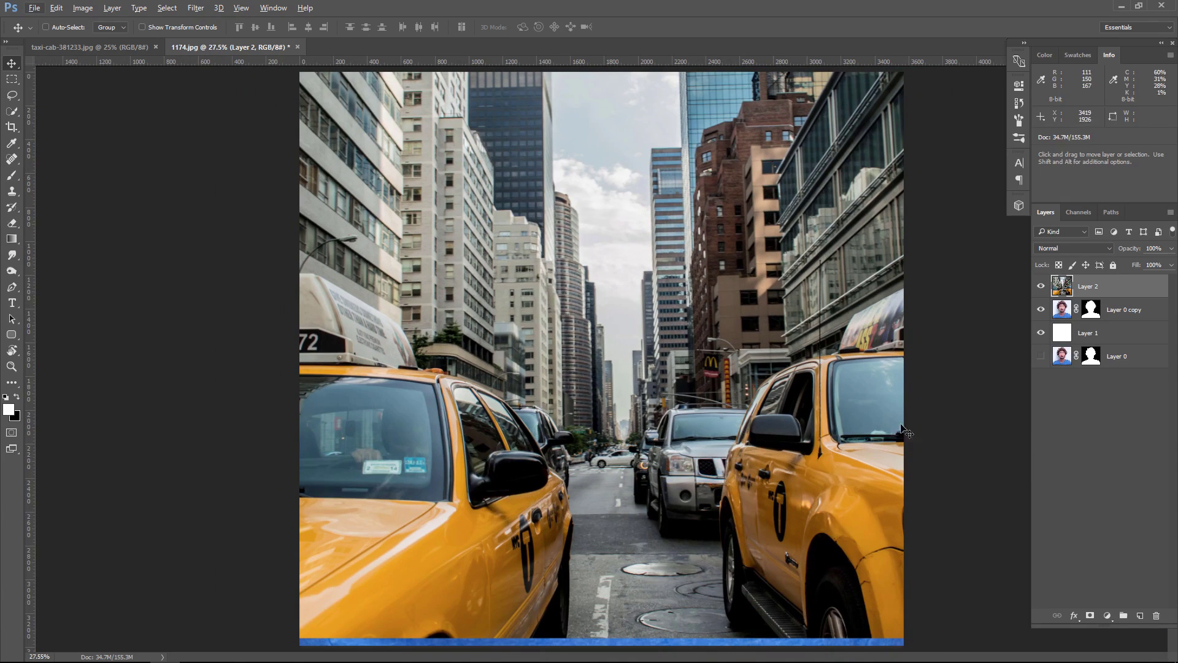
mouse_move(767, 249)
mouse_down()
mouse_move(766, 267)
mouse_move(768, 256)
mouse_up()
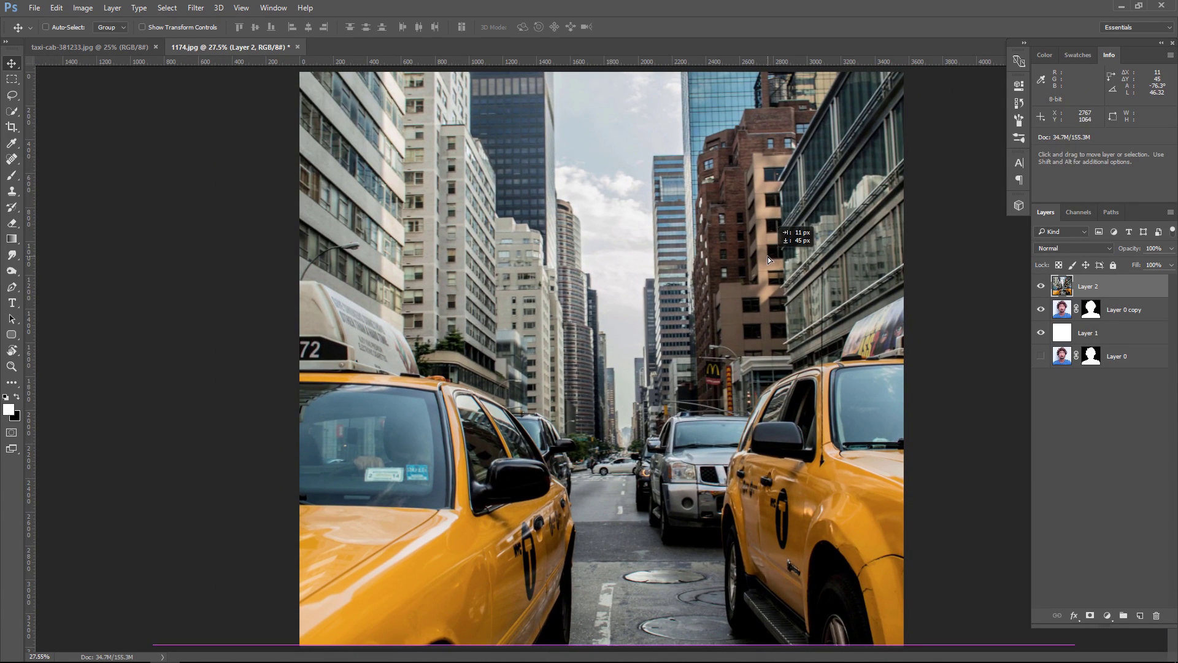
drag(768, 257, 775, 263)
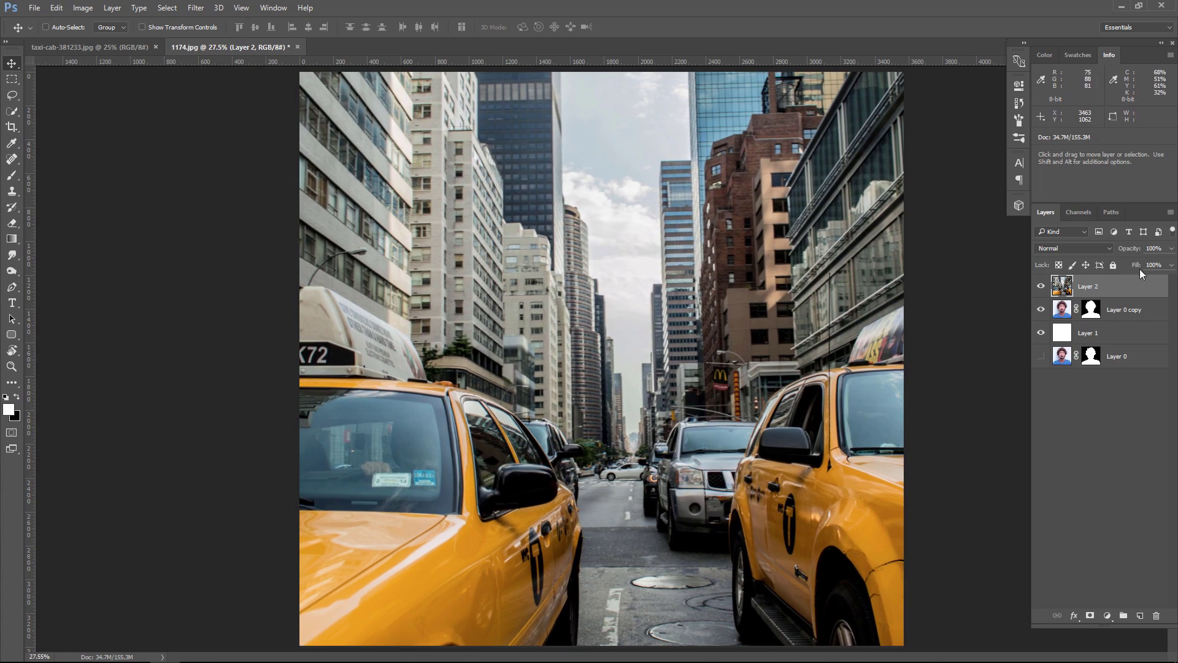
Set Layer 2's blend mode to Screen and shift the city photo left over the face.
click(1069, 249)
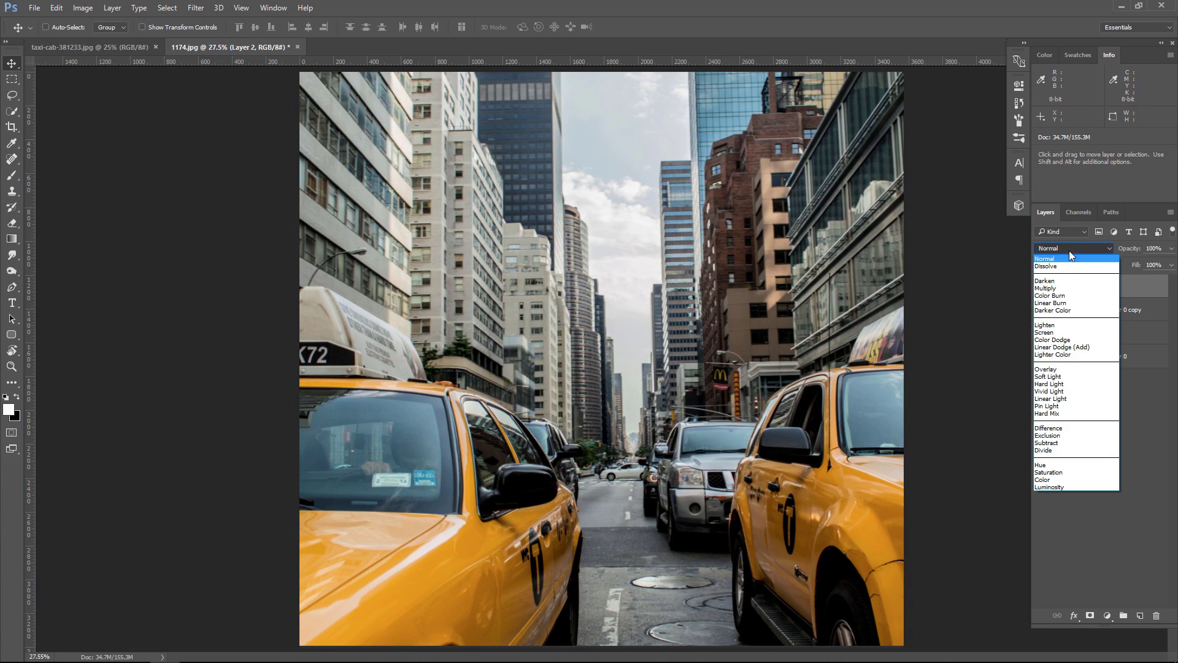
click(1068, 334)
drag(728, 333, 658, 330)
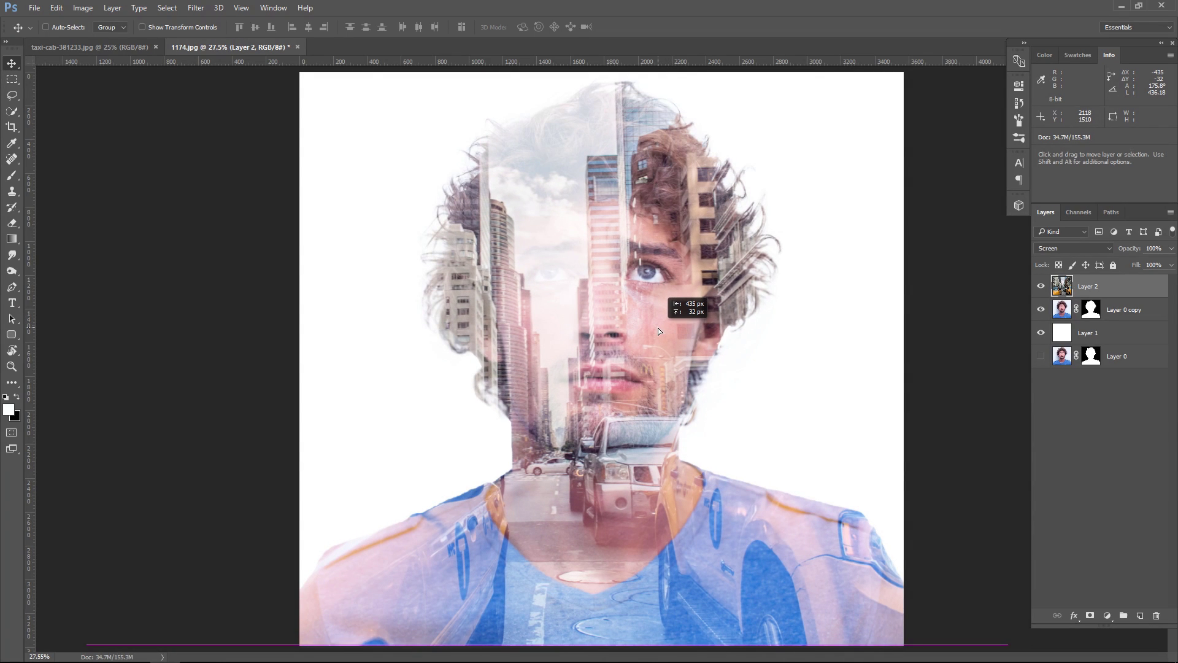
drag(658, 331, 655, 332)
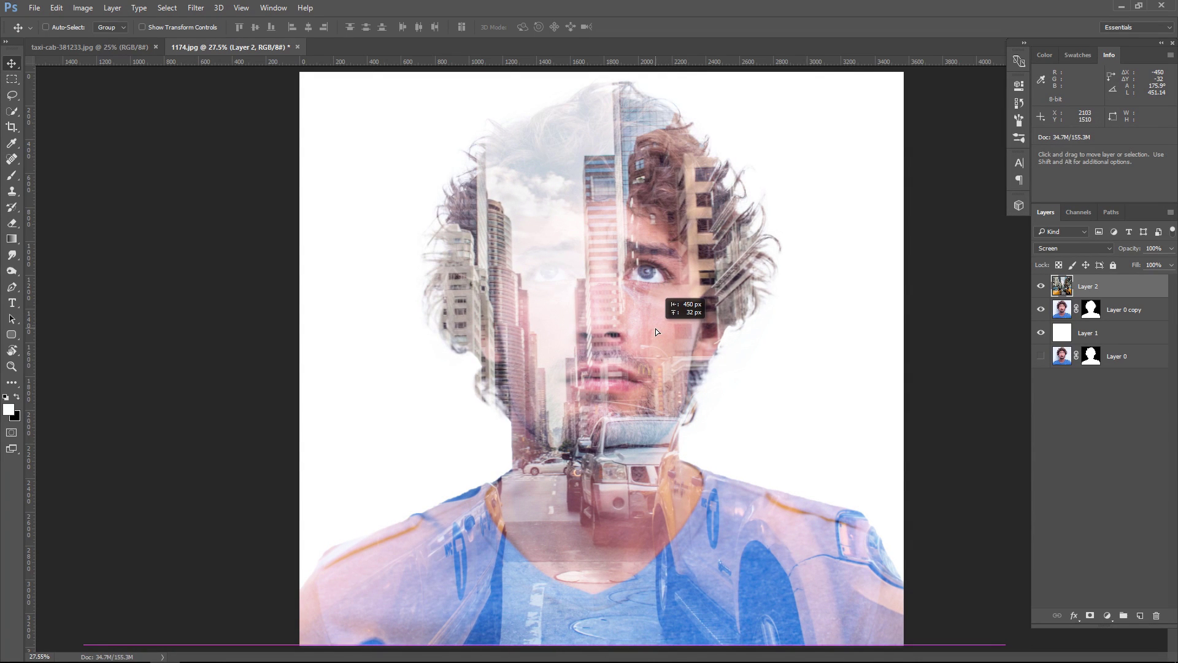
Scale the city layer to about 92.7% and nudge it right over the face.
key(ctrl+t)
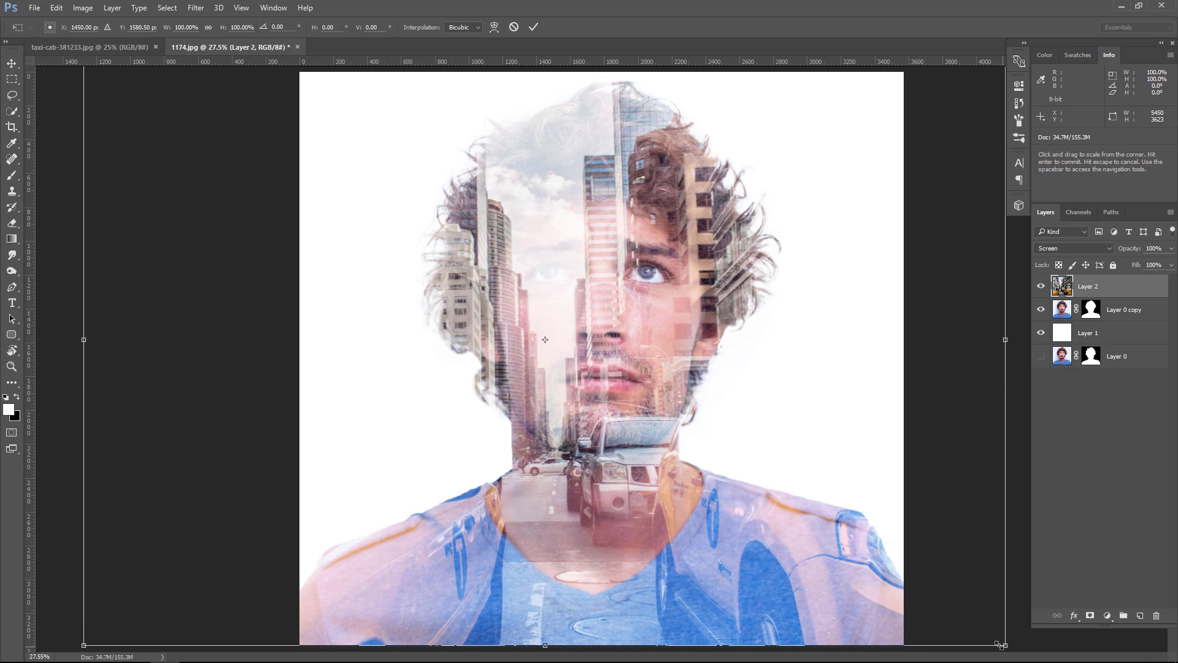
drag(1005, 645, 958, 631)
drag(849, 389, 850, 413)
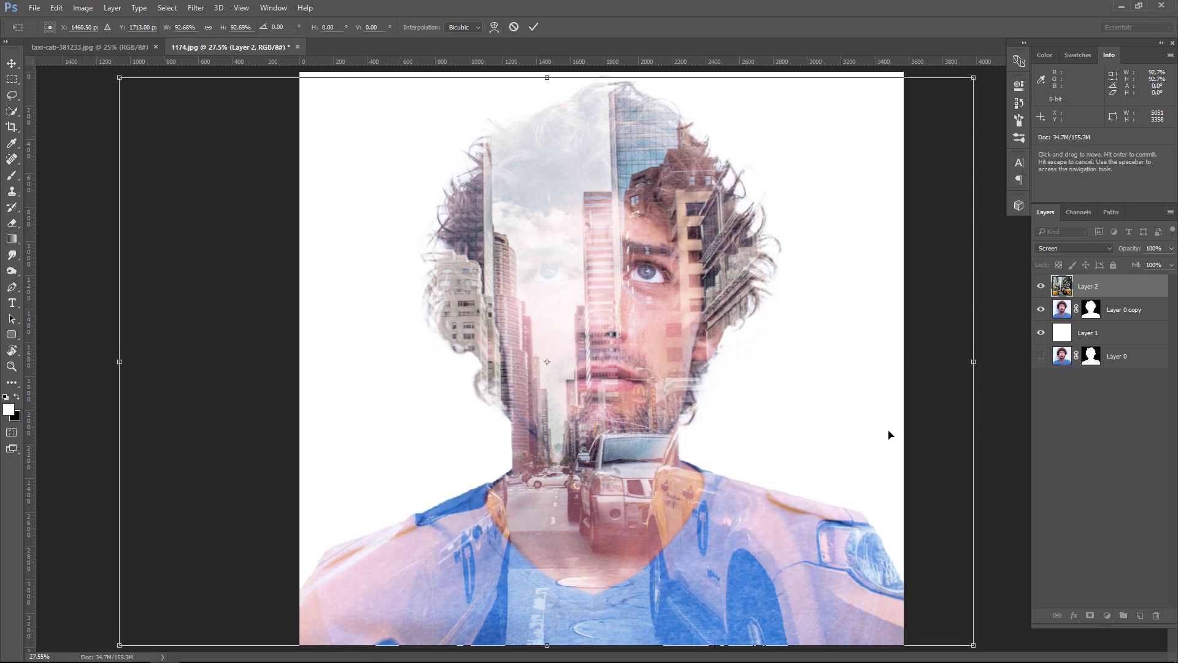
key(Return)
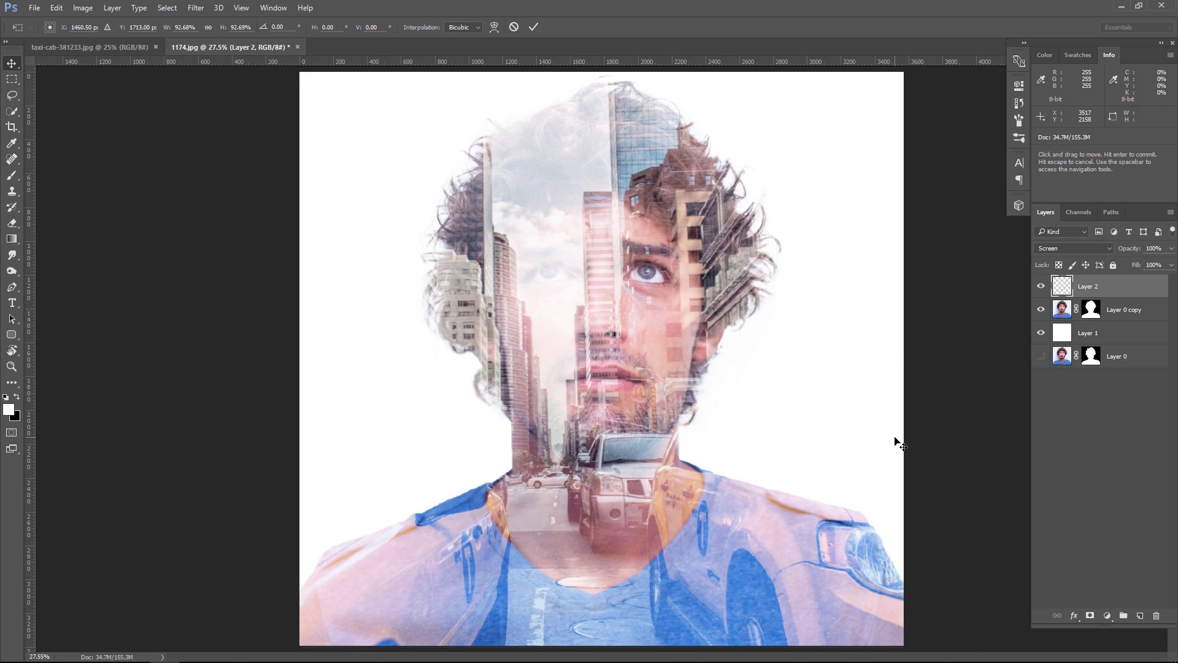
key(shift+Left)
key(shift+Left)
key(shift+Left)
key(shift+Left)
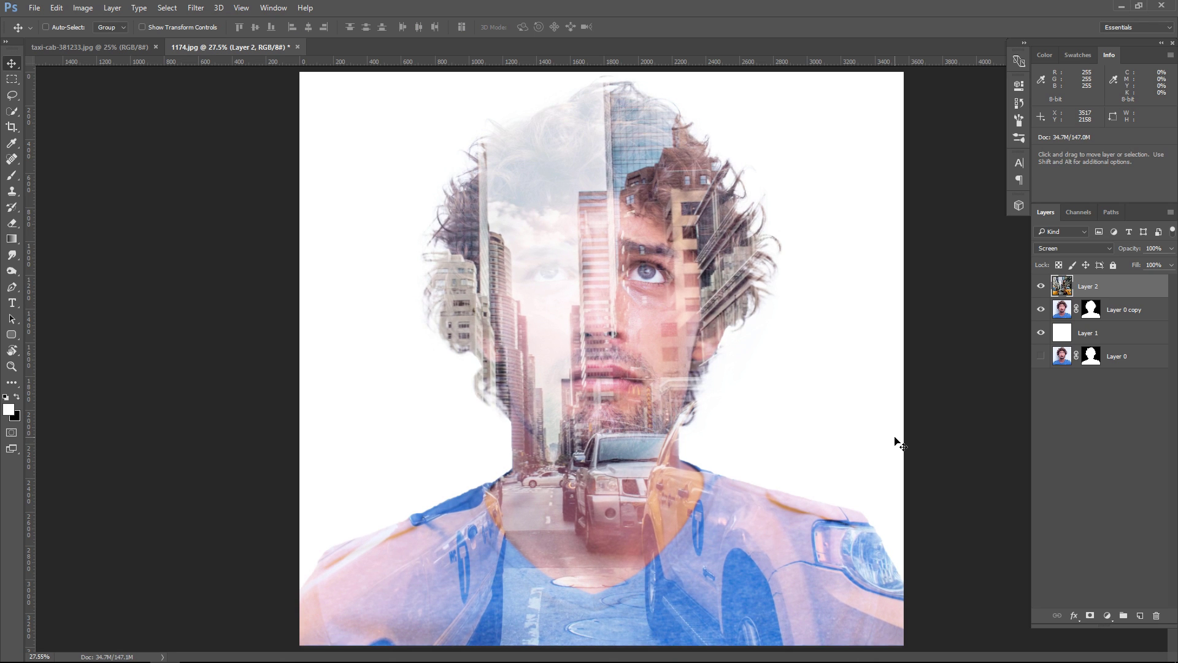
key(shift+Right)
key(shift+Right)
key(shift+Right)
key(shift+Right)
key(shift+Right)
key(shift+Right)
key(shift+Right)
key(shift+Right)
key(shift+Right)
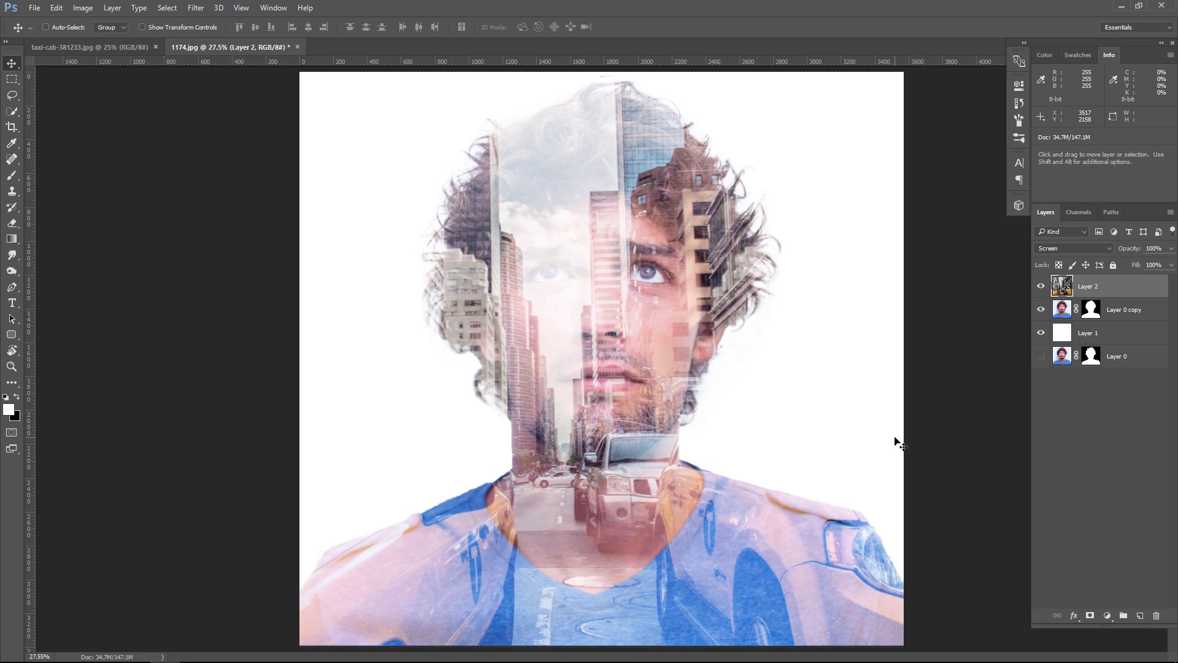
key(shift+Right)
key(shift+Right)
key(shift+Right)
key(shift+Right)
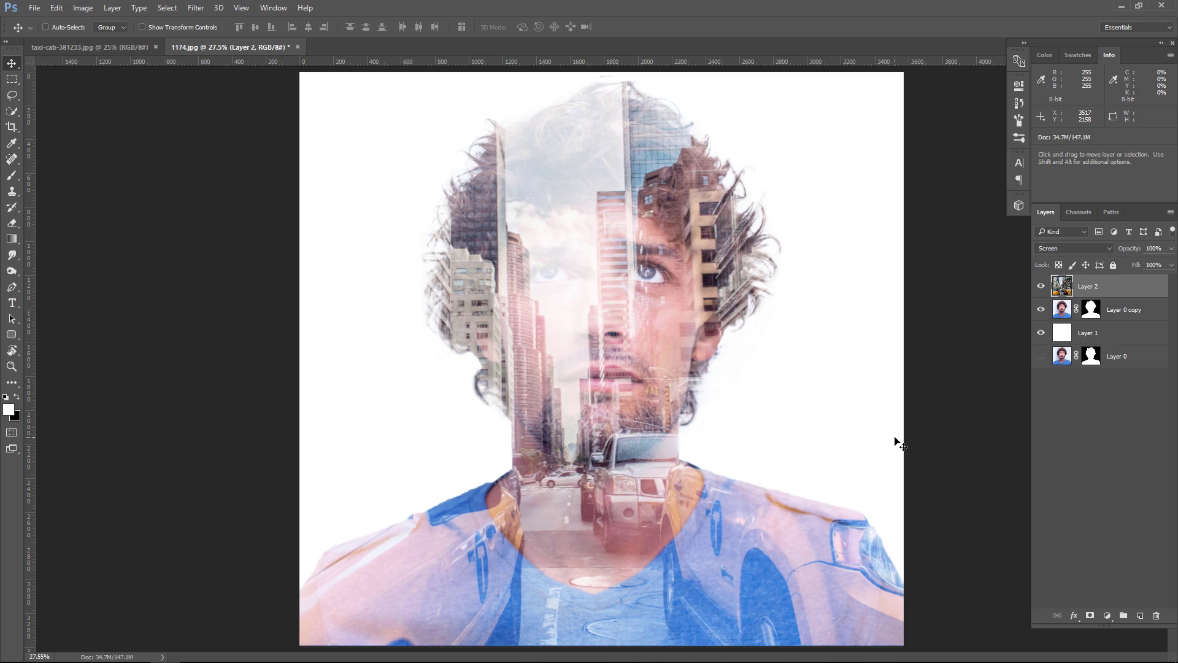
key(shift+Right)
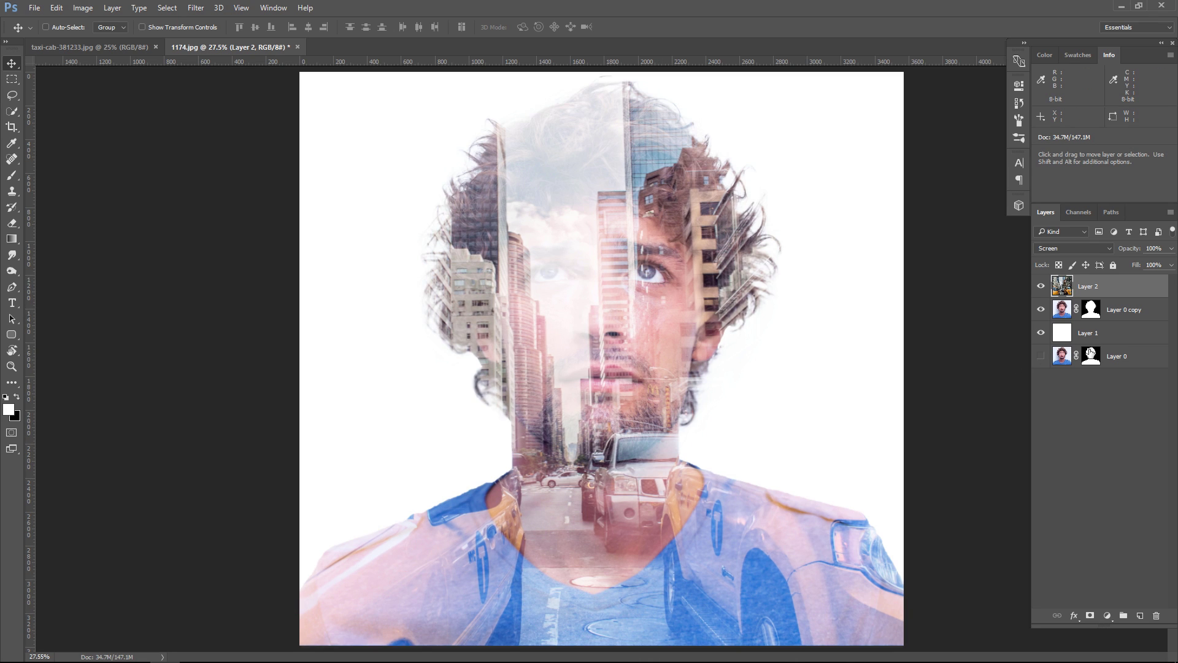
Add a Black & White adjustment with the Darker preset above Layer 0 copy.
click(1157, 319)
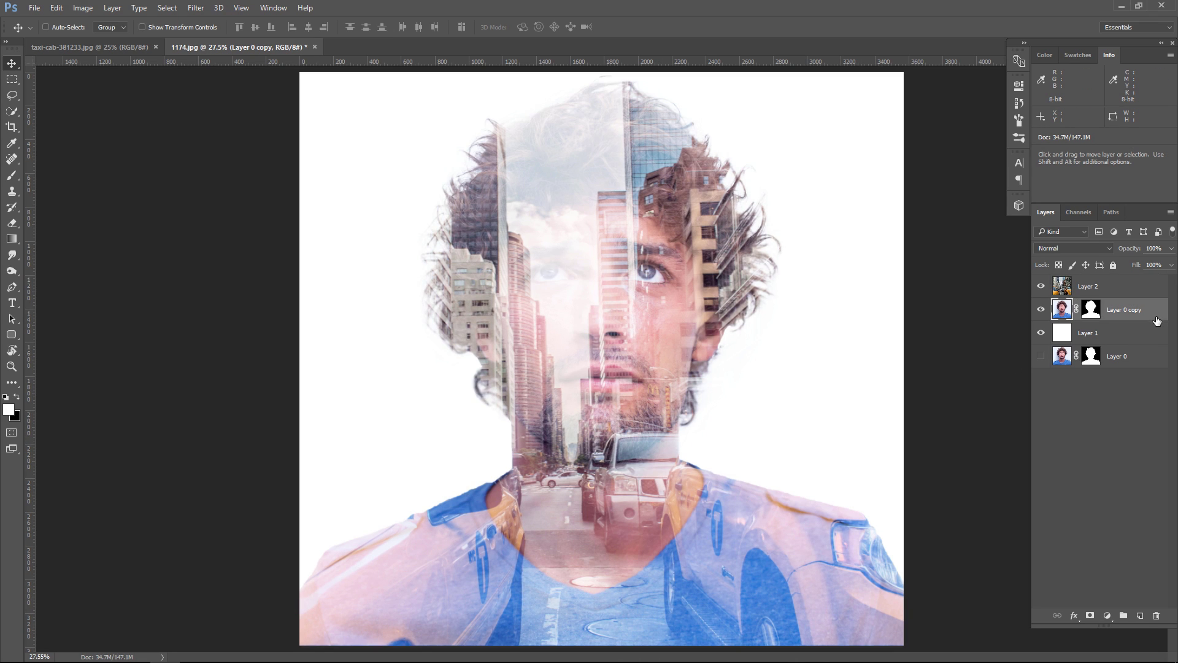
click(1108, 616)
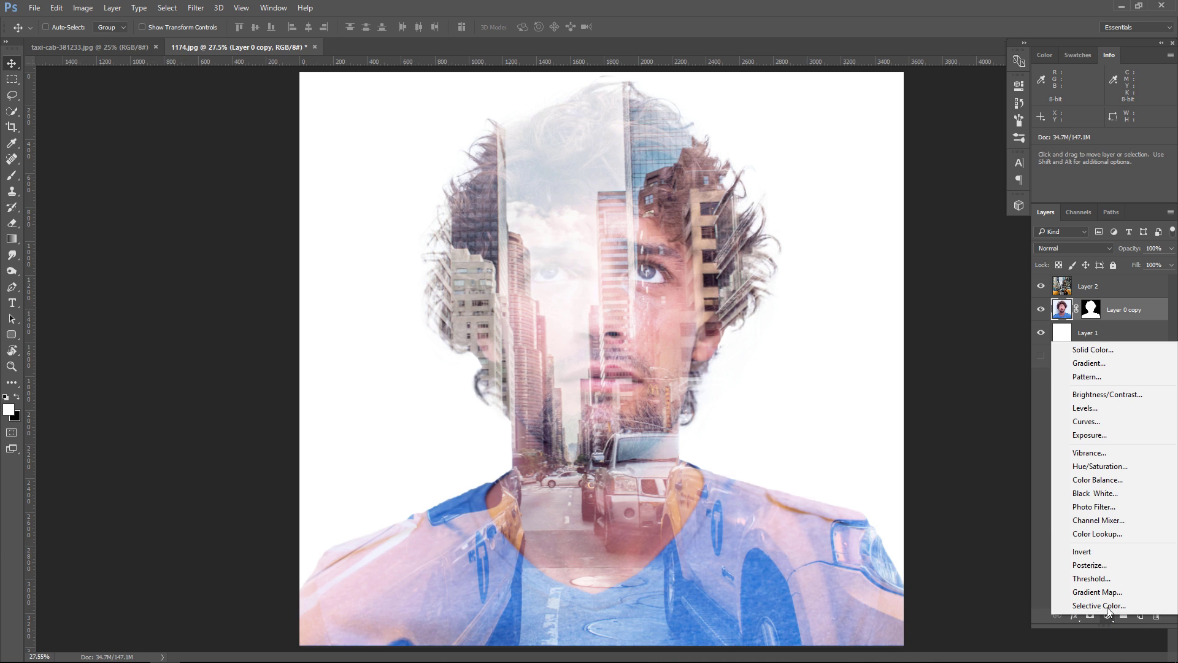
click(1114, 494)
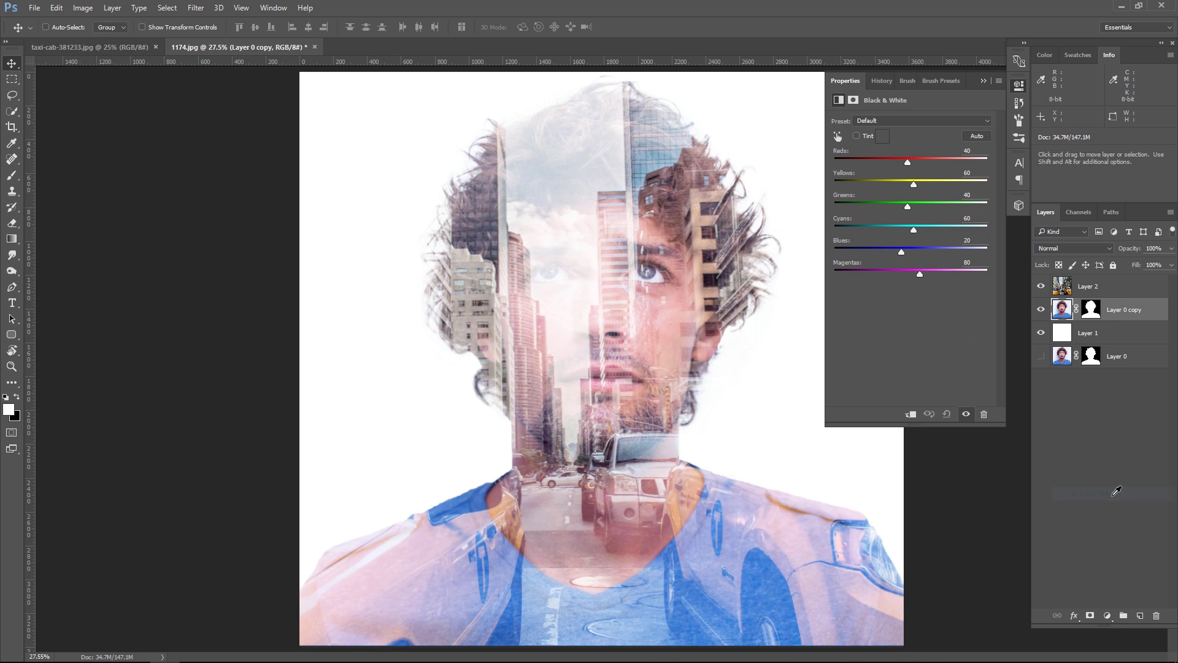
click(914, 121)
click(902, 162)
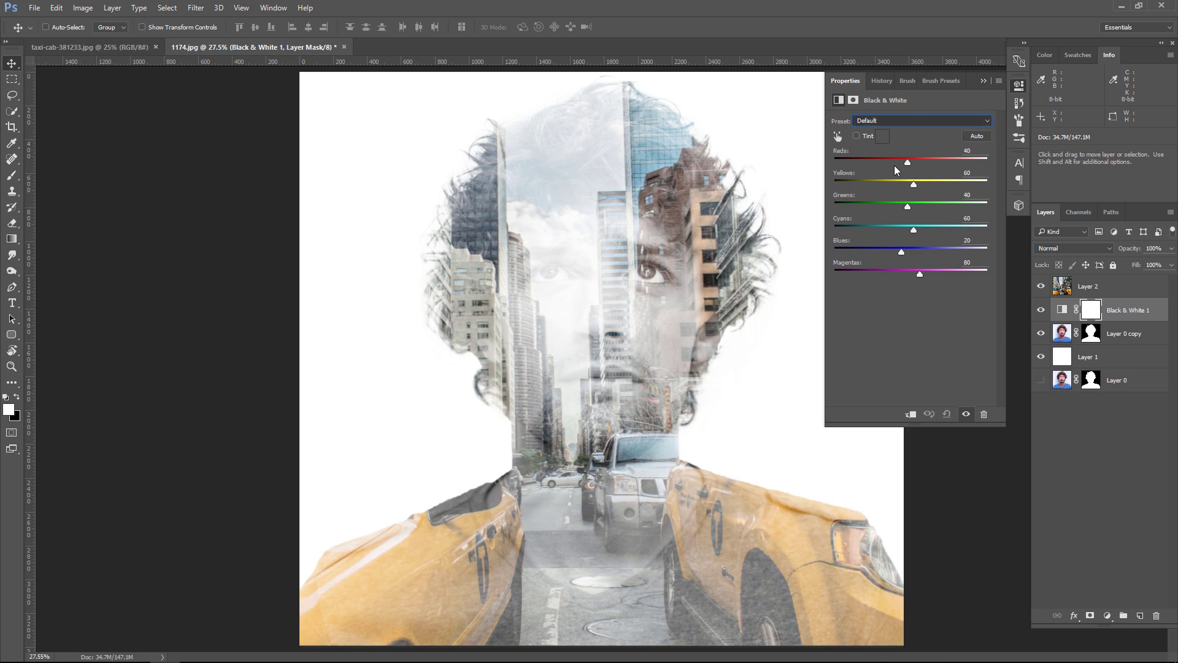
click(985, 81)
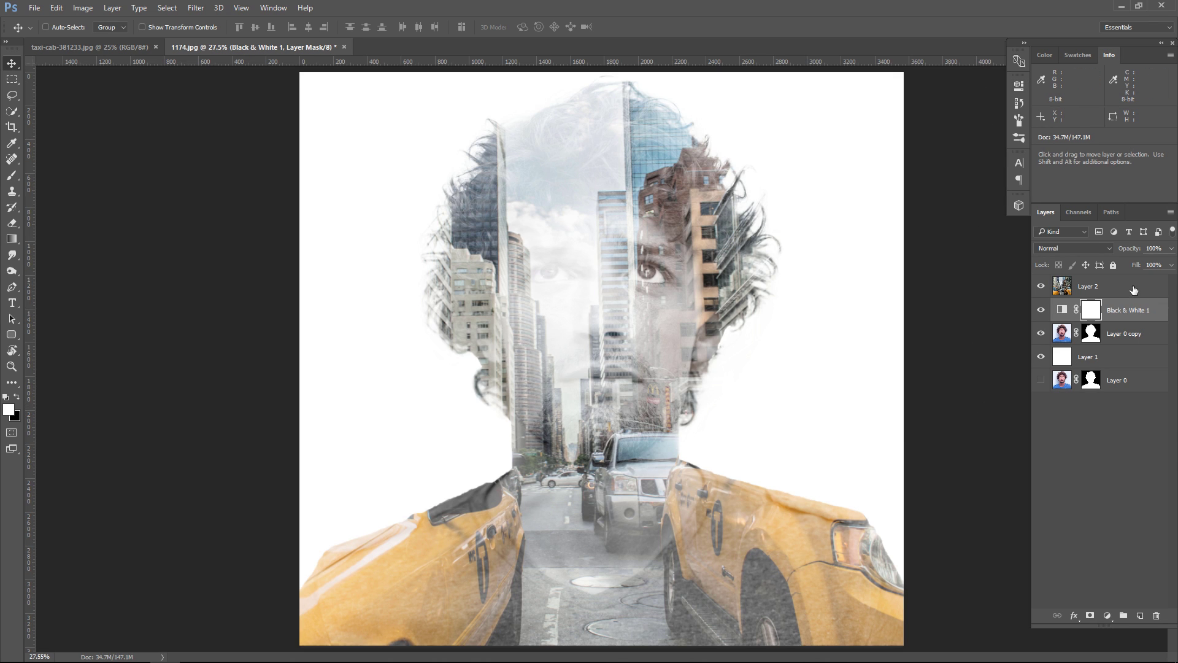
click(1142, 337)
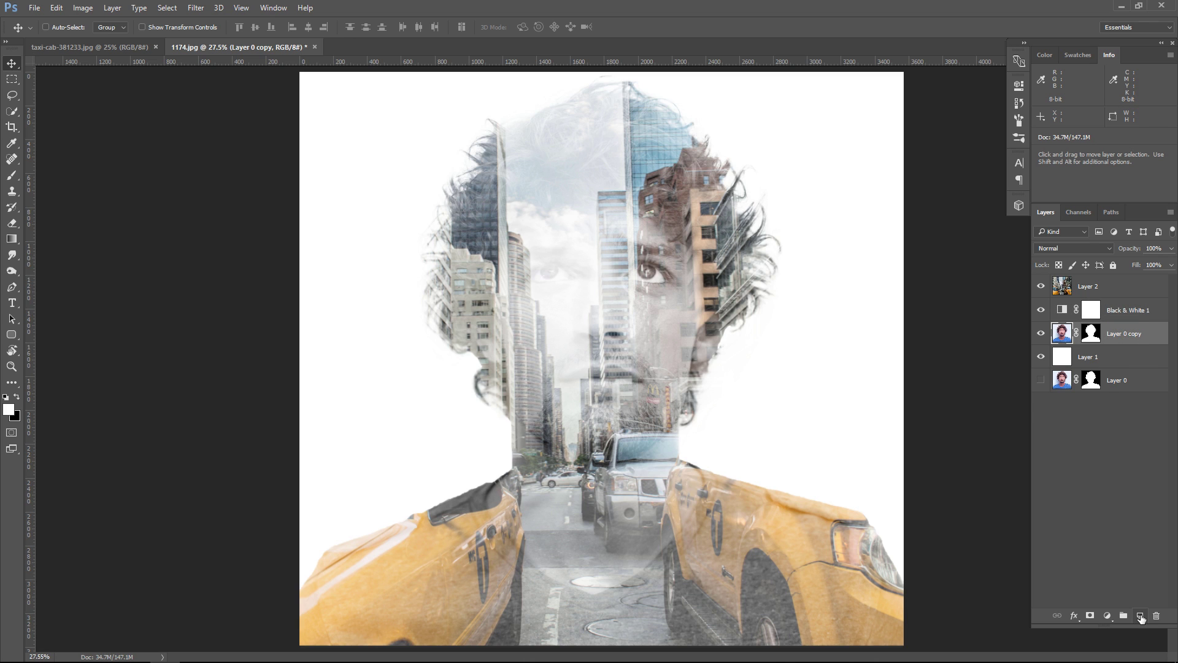
Add Layer 3 and clip it and the Black & White adjustment to Layer 0 copy.
click(1140, 616)
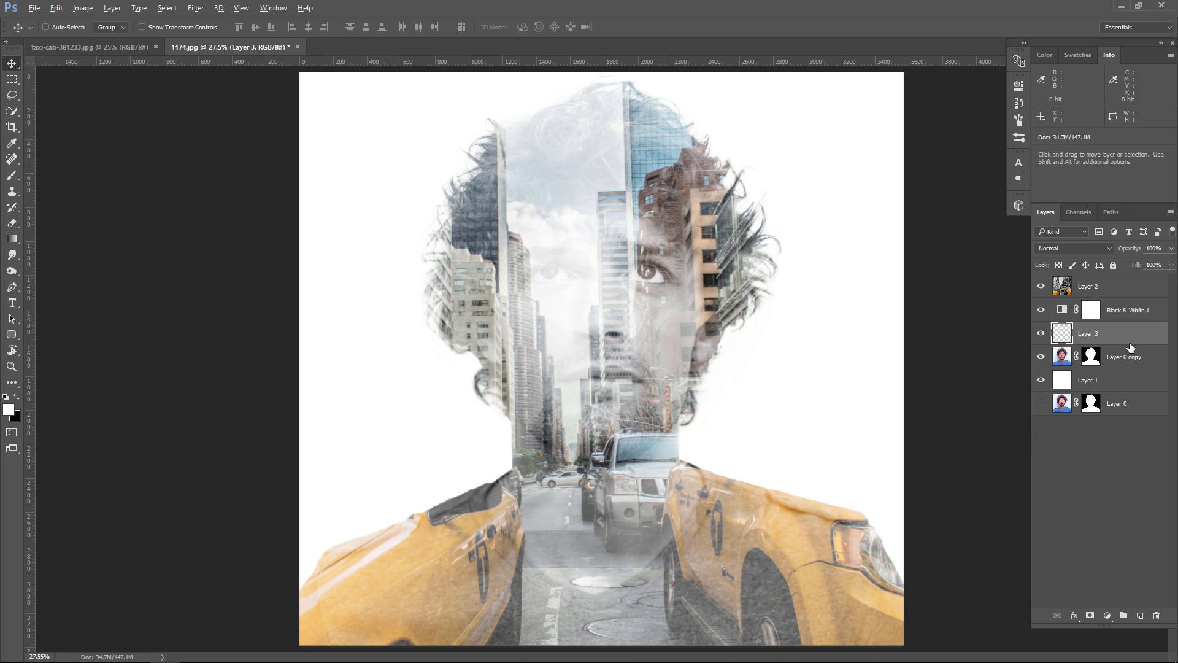
key(alt)
alt+click(1132, 341)
alt+click(1142, 320)
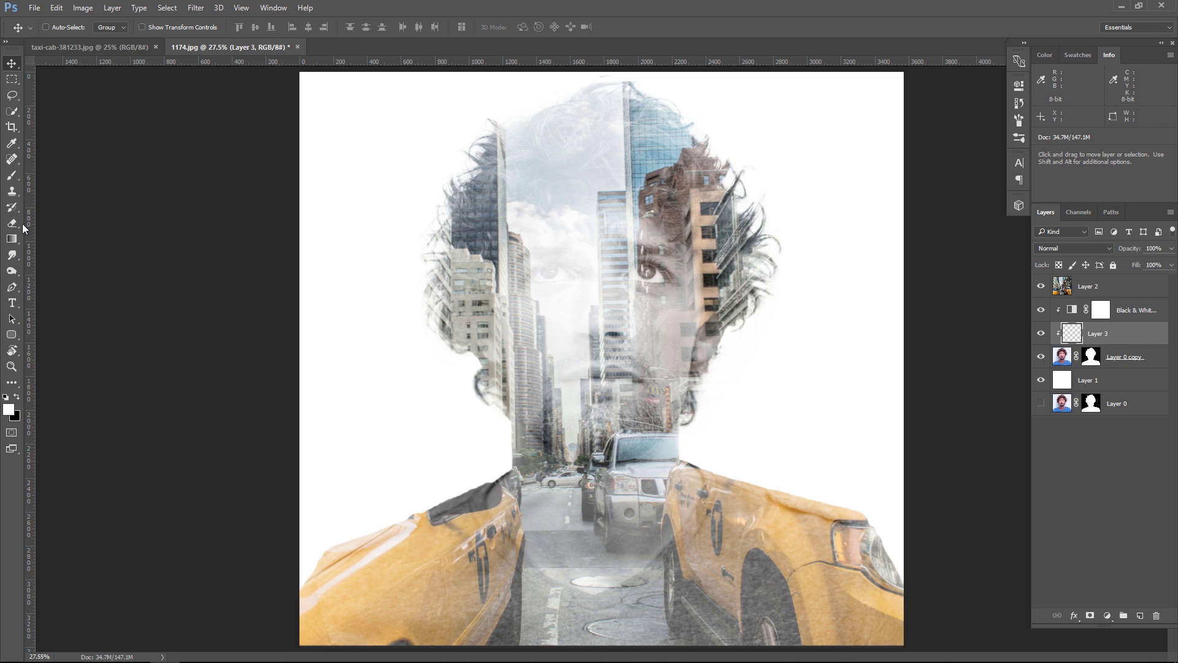
Paint soft white at 89% brush opacity over the top of the head and building edge.
click(11, 175)
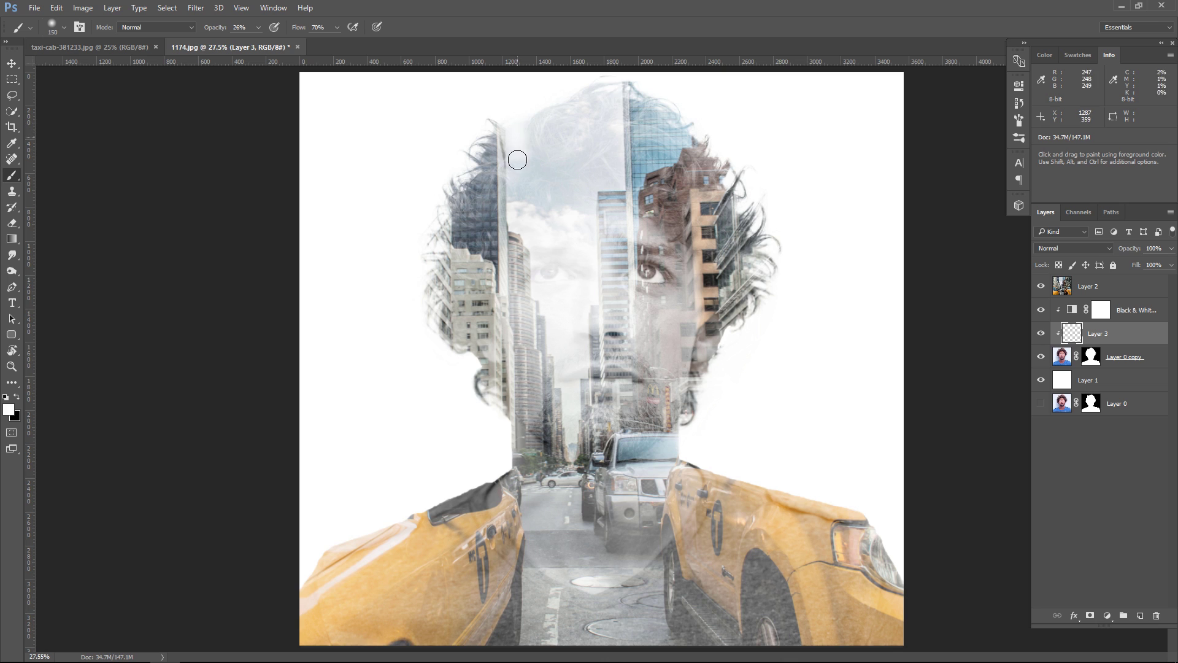
drag(520, 143, 518, 159)
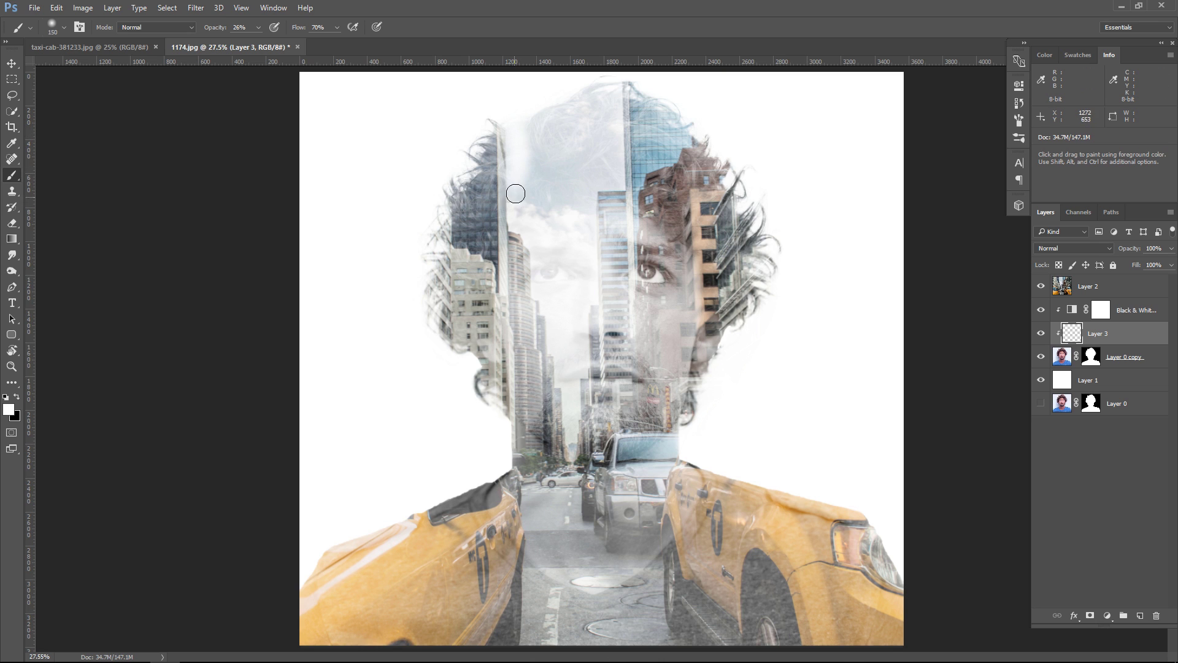
mouse_move(547, 211)
mouse_down()
mouse_move(548, 121)
mouse_move(556, 132)
mouse_move(558, 118)
mouse_move(544, 176)
mouse_up()
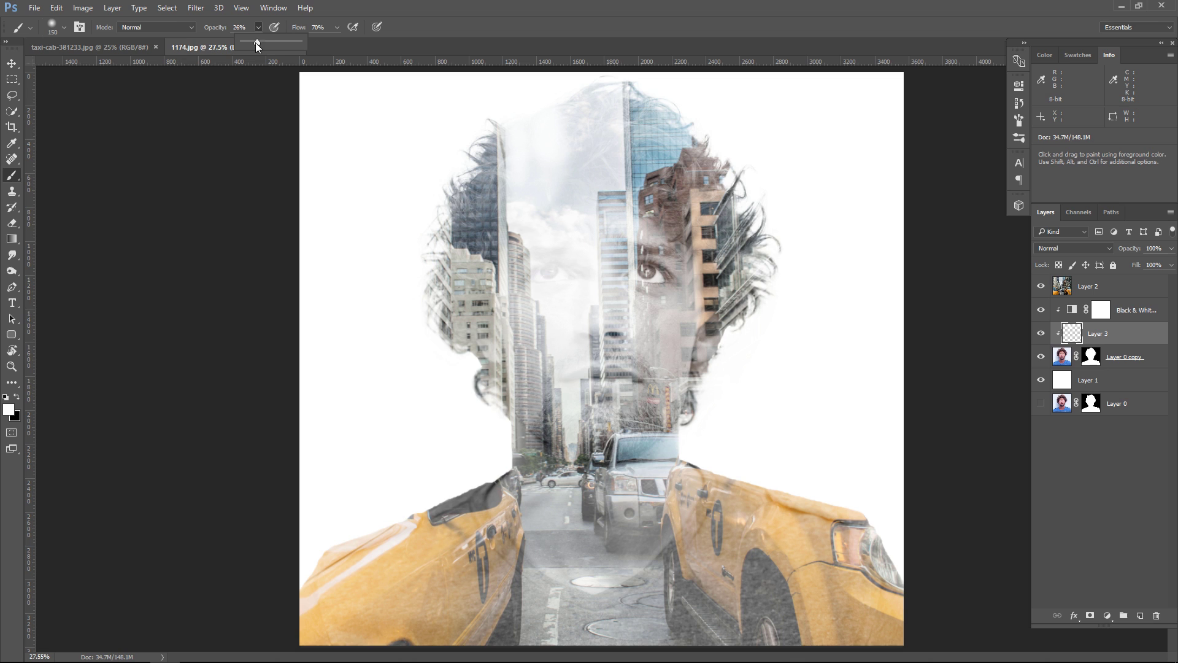
mouse_move(565, 123)
mouse_down()
mouse_move(560, 166)
mouse_move(568, 153)
mouse_move(536, 170)
mouse_move(521, 200)
mouse_up()
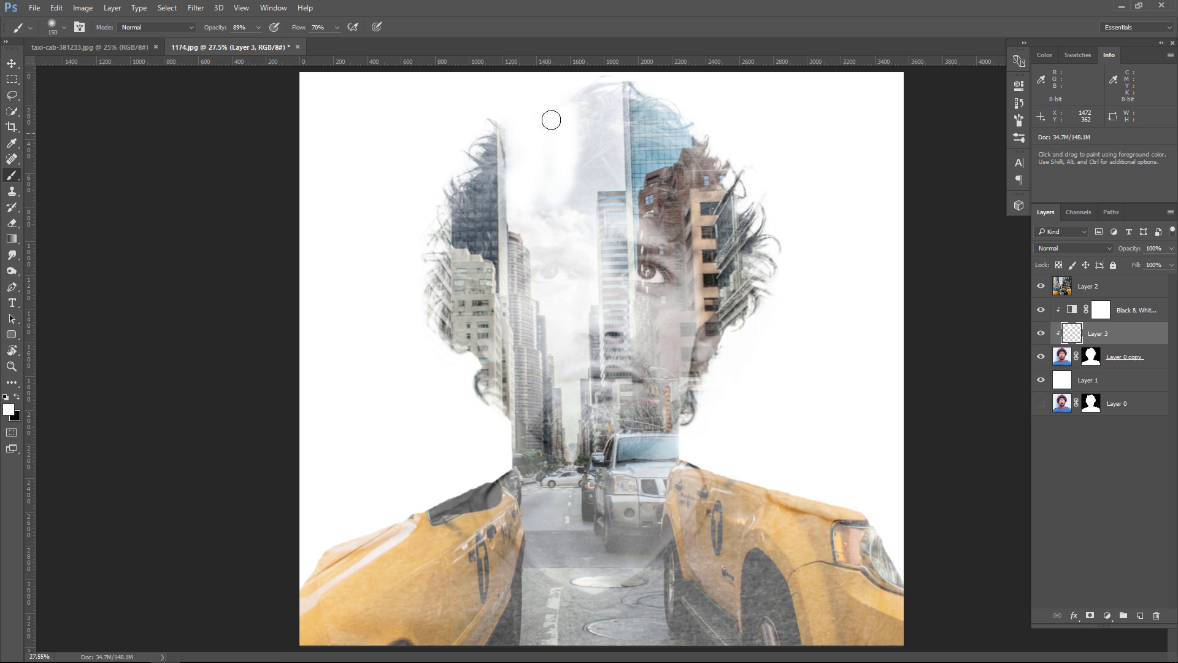
drag(598, 61, 607, 82)
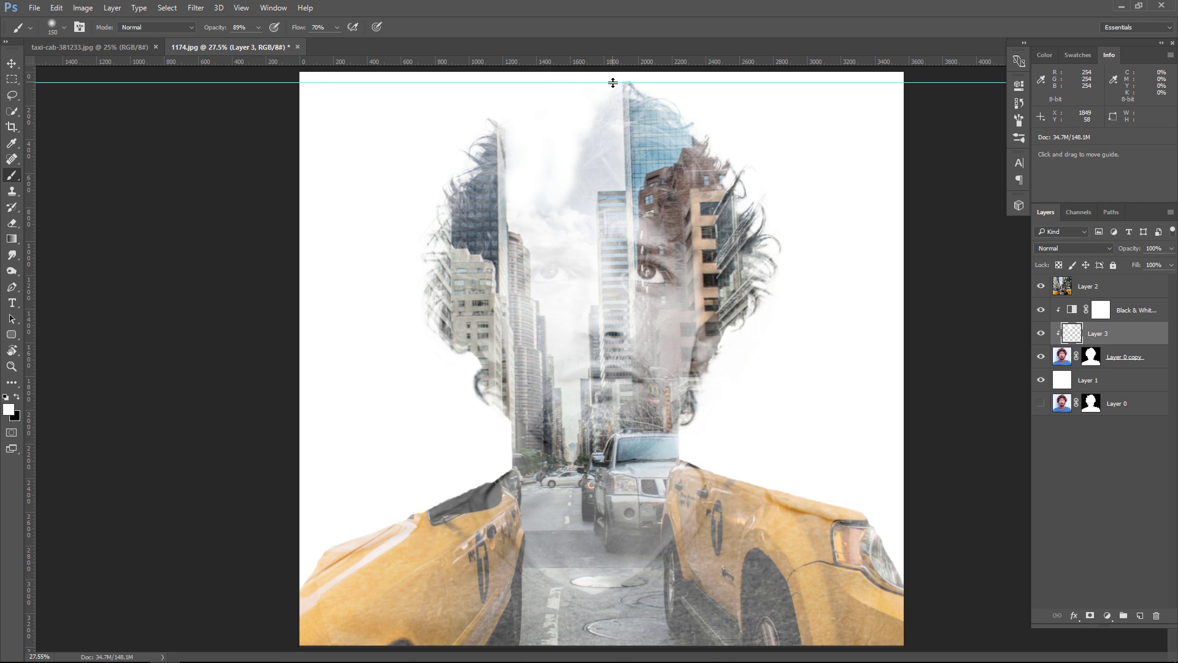
drag(614, 82, 612, 16)
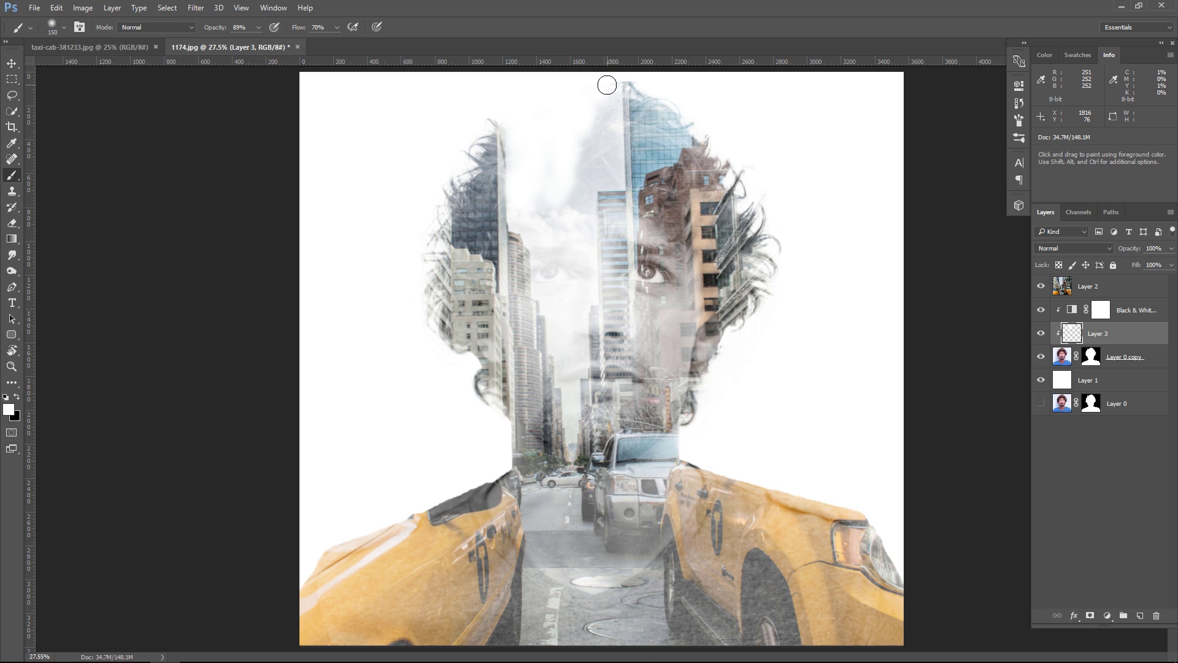
key(bracketleft)
key(bracketleft)
mouse_move(619, 111)
mouse_down()
mouse_move(620, 184)
mouse_move(592, 190)
mouse_move(584, 222)
mouse_move(559, 205)
mouse_move(560, 190)
mouse_move(584, 190)
mouse_move(605, 163)
mouse_move(609, 113)
mouse_move(592, 123)
mouse_move(592, 158)
mouse_move(582, 149)
mouse_move(602, 124)
mouse_move(570, 173)
mouse_move(518, 163)
mouse_up()
key(bracketright)
key(bracketright)
key(bracketright)
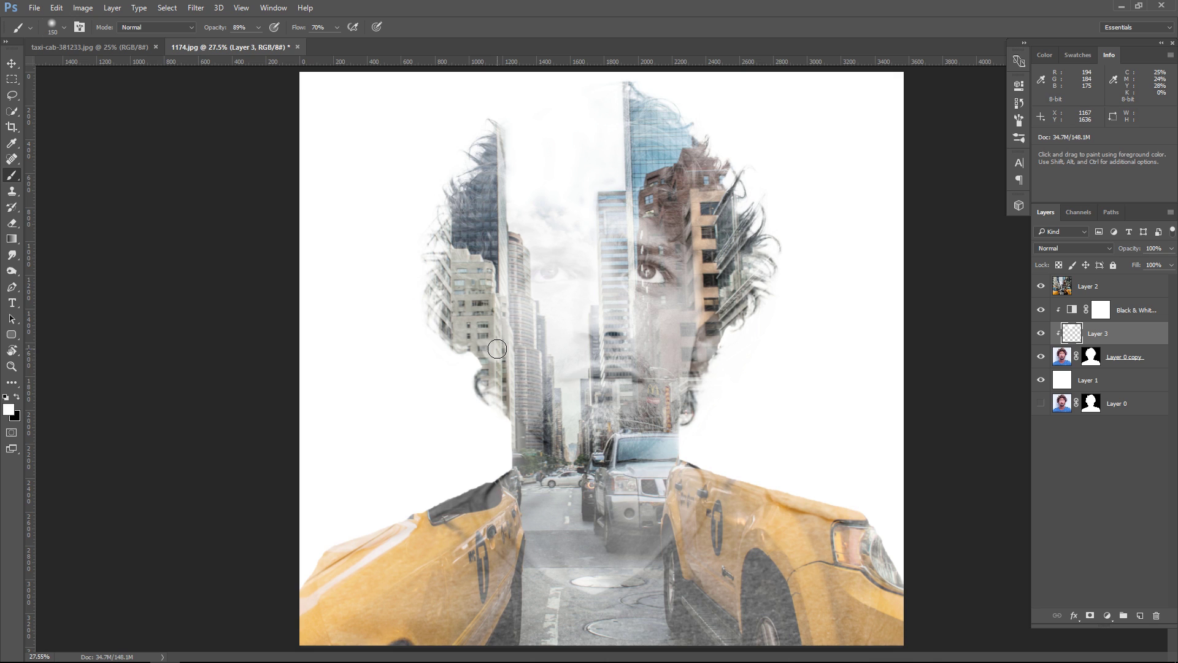
Set Layer 3's opacity to 90% and compare with it hidden.
click(1171, 265)
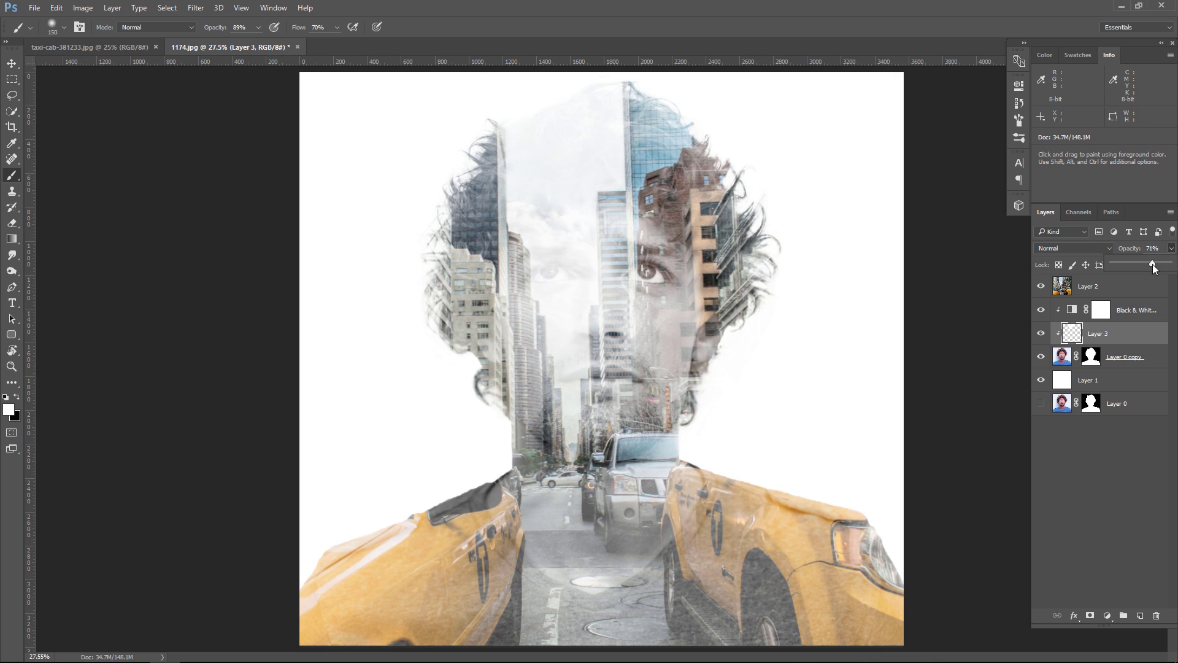
drag(1155, 264, 1164, 266)
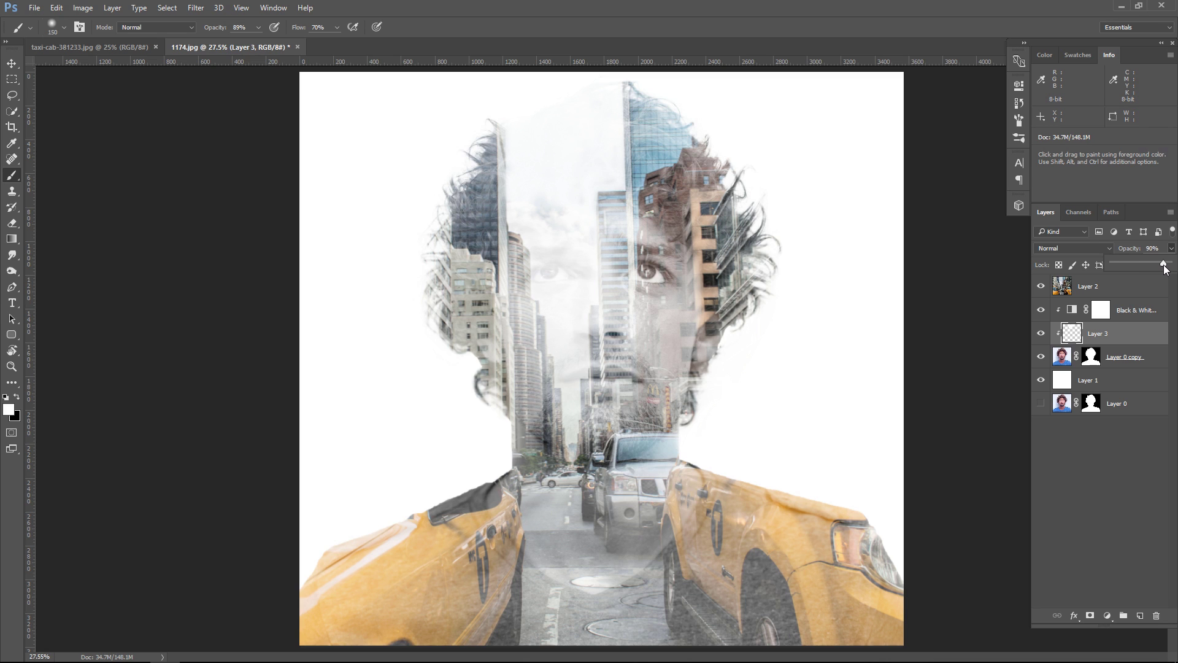
click(1042, 335)
Add a Levels adjustment above Black & White with input levels 0, 0.32 and 234.
click(1141, 312)
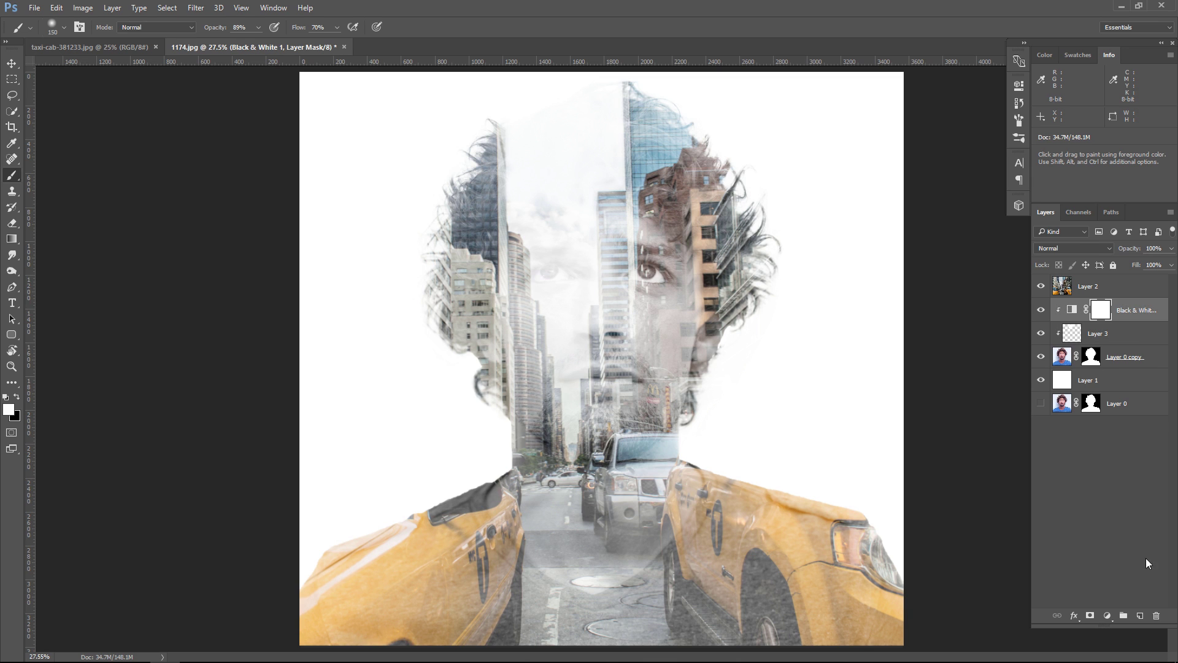
click(1107, 615)
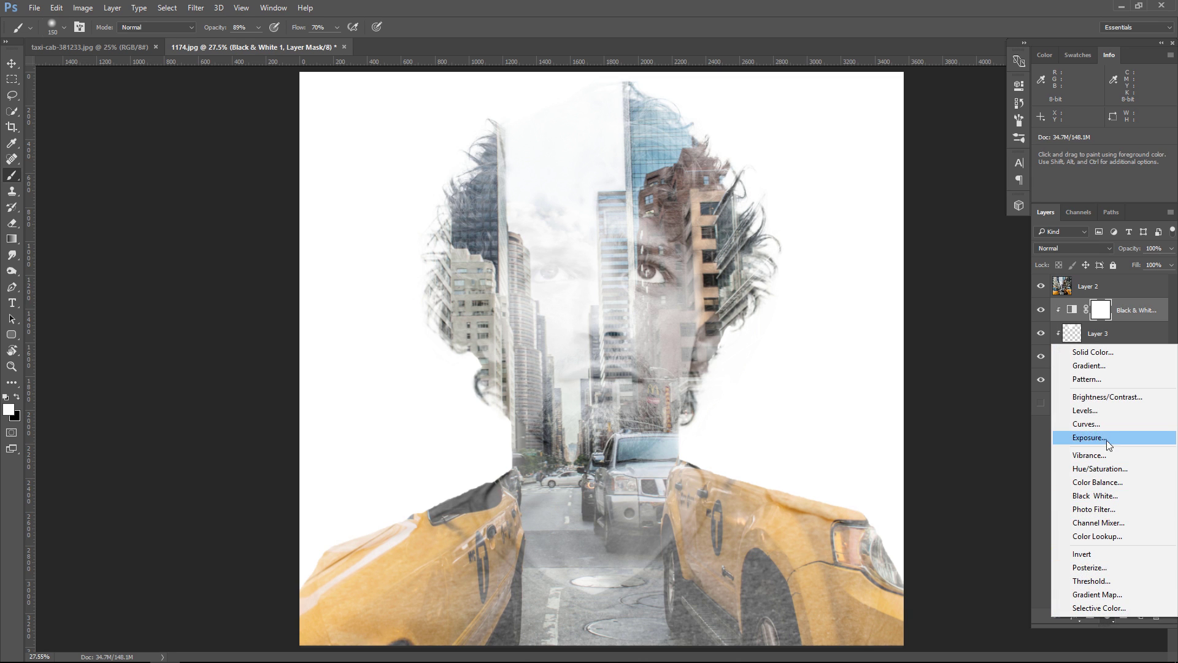
click(1114, 412)
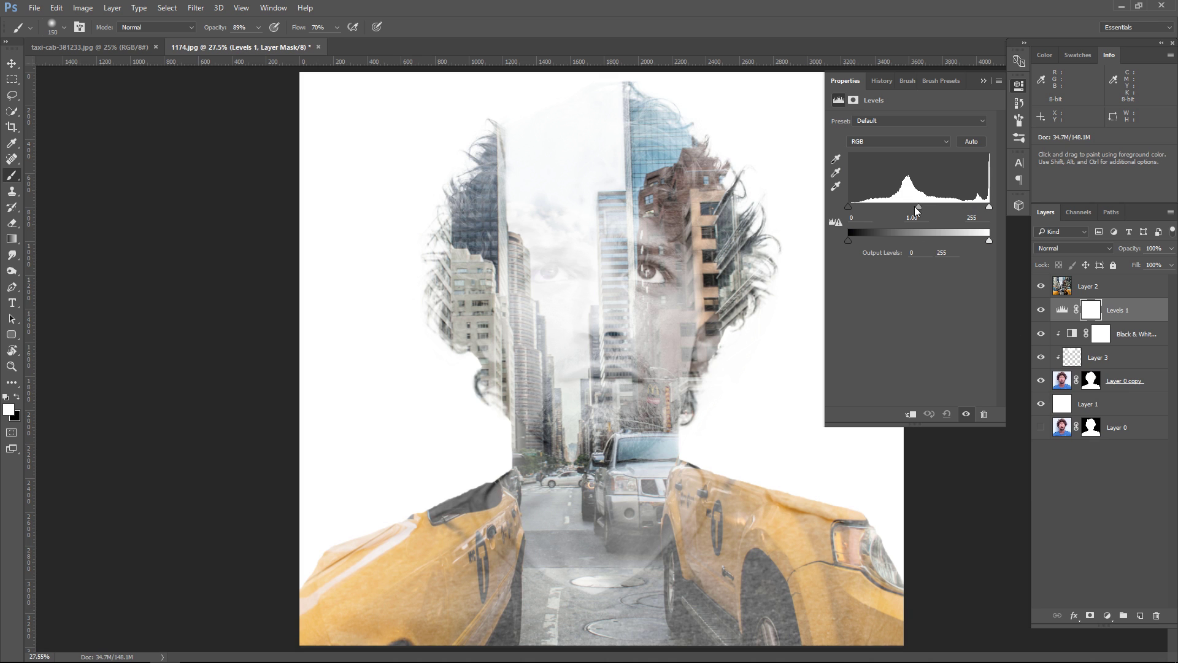
mouse_move(920, 206)
mouse_down()
mouse_move(977, 207)
mouse_move(952, 206)
mouse_up()
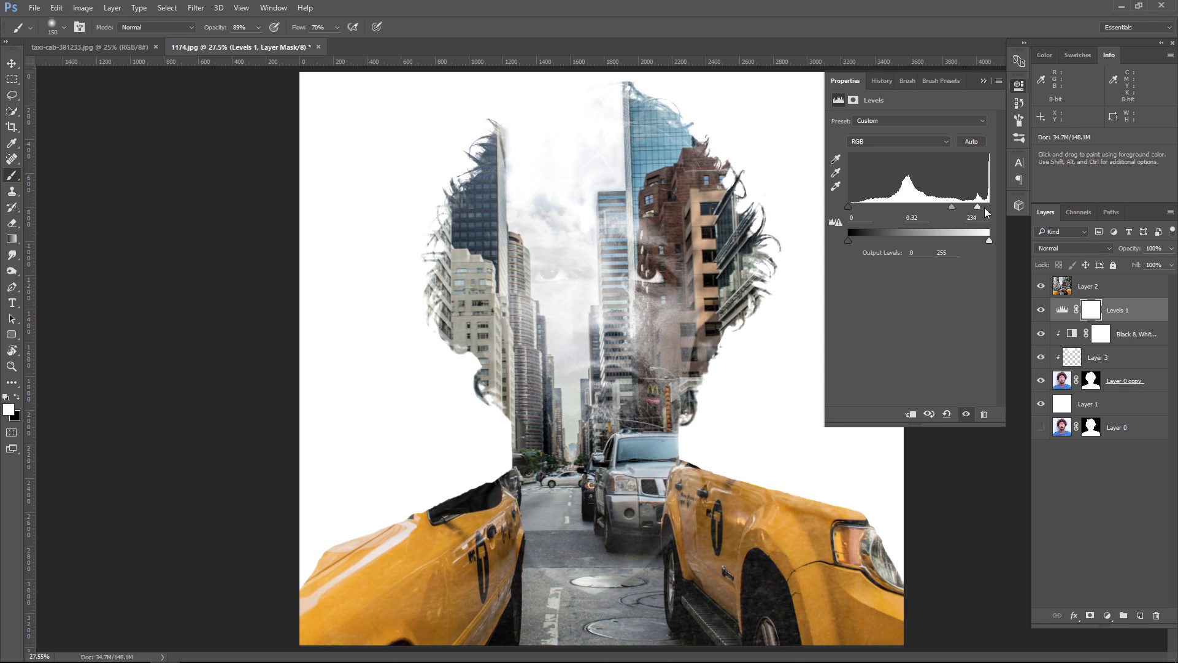
drag(977, 208, 975, 209)
drag(974, 208, 974, 208)
Toggle Levels 1 off and on to compare, then select Layer 2.
click(987, 81)
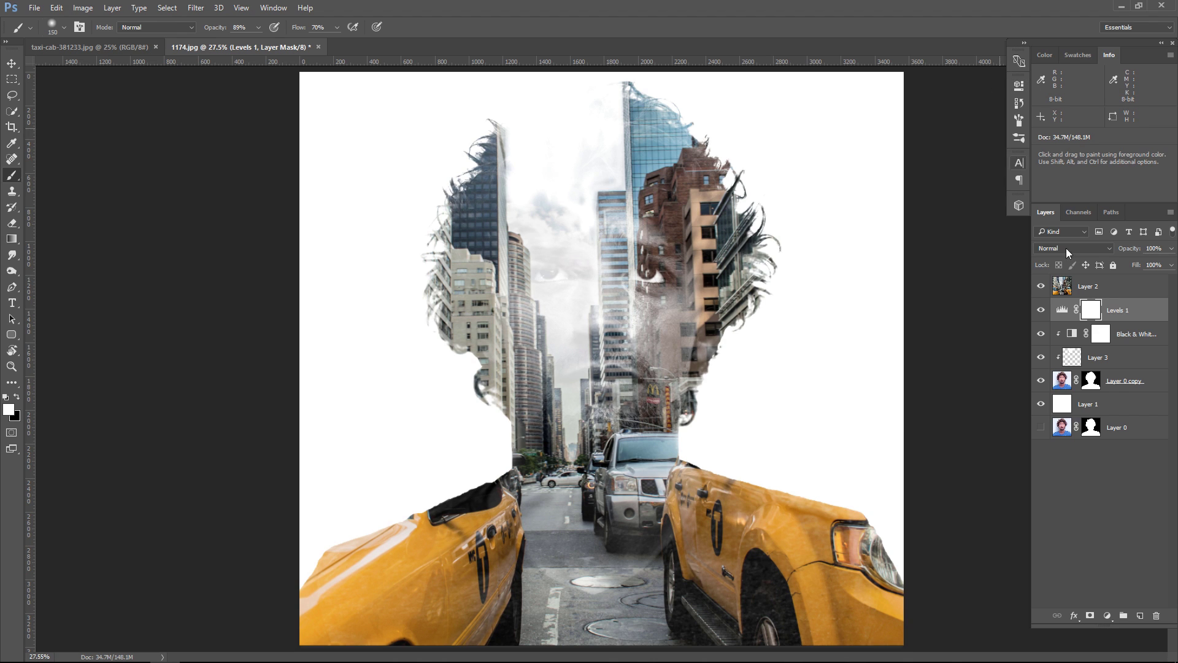
click(1041, 310)
click(1041, 310)
click(1080, 288)
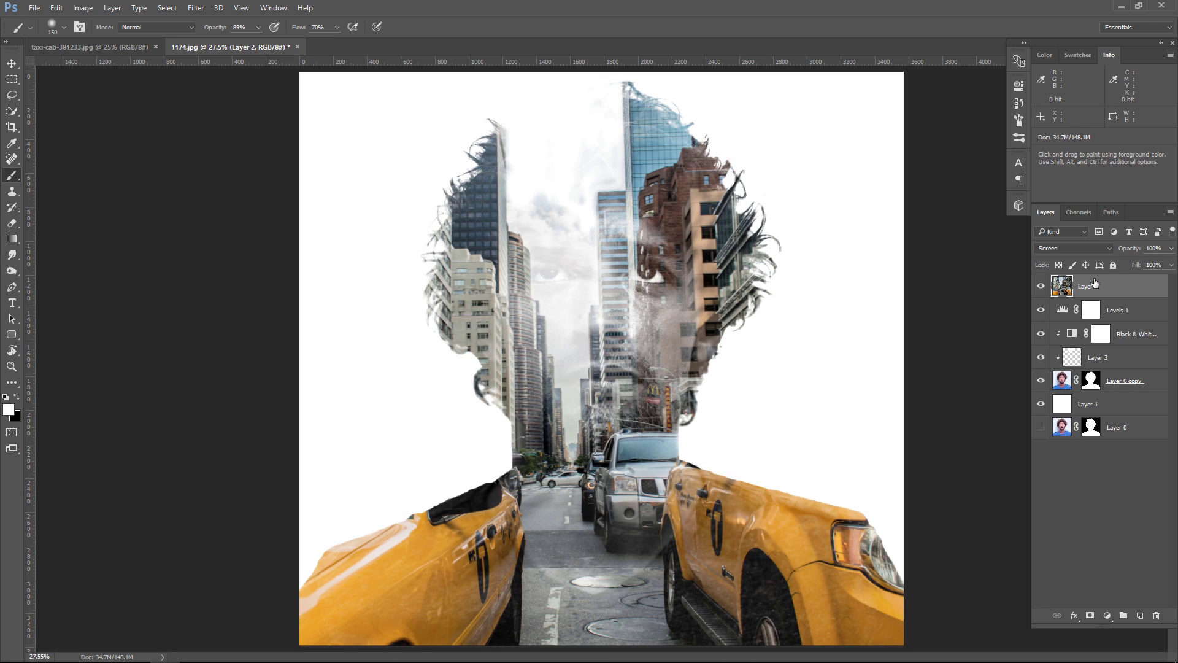
Clip Layer 2 to the layer below and add a Levels 2 adjustment with midtones at 0.75.
key(ctrl+alt+g)
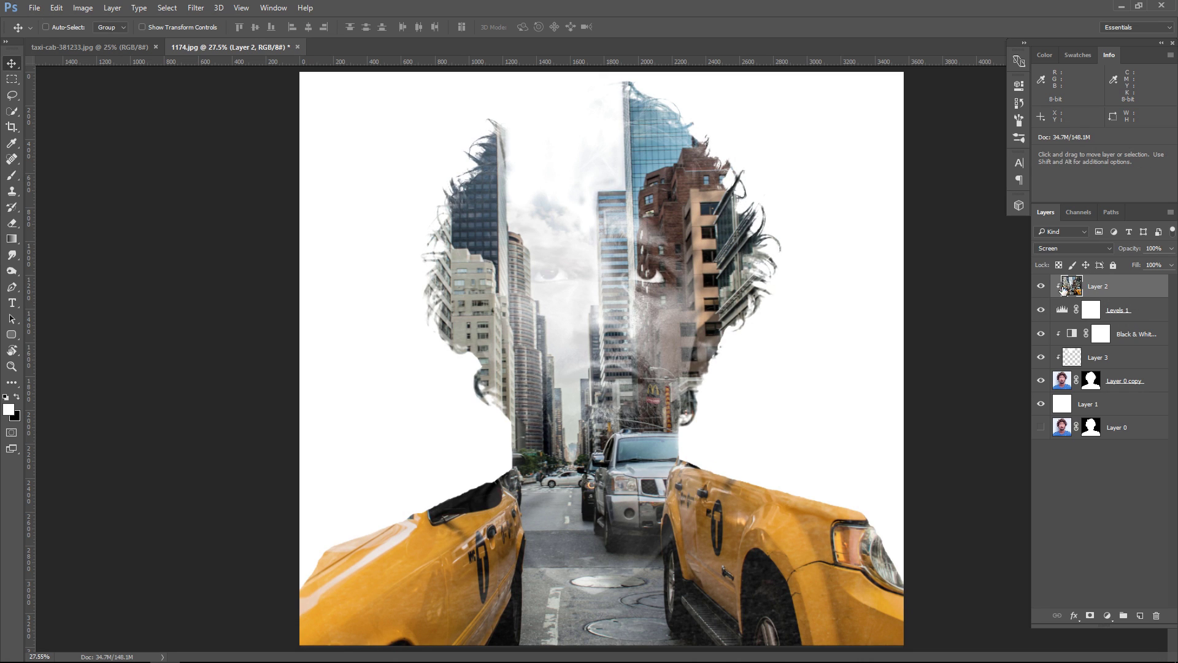
click(1109, 614)
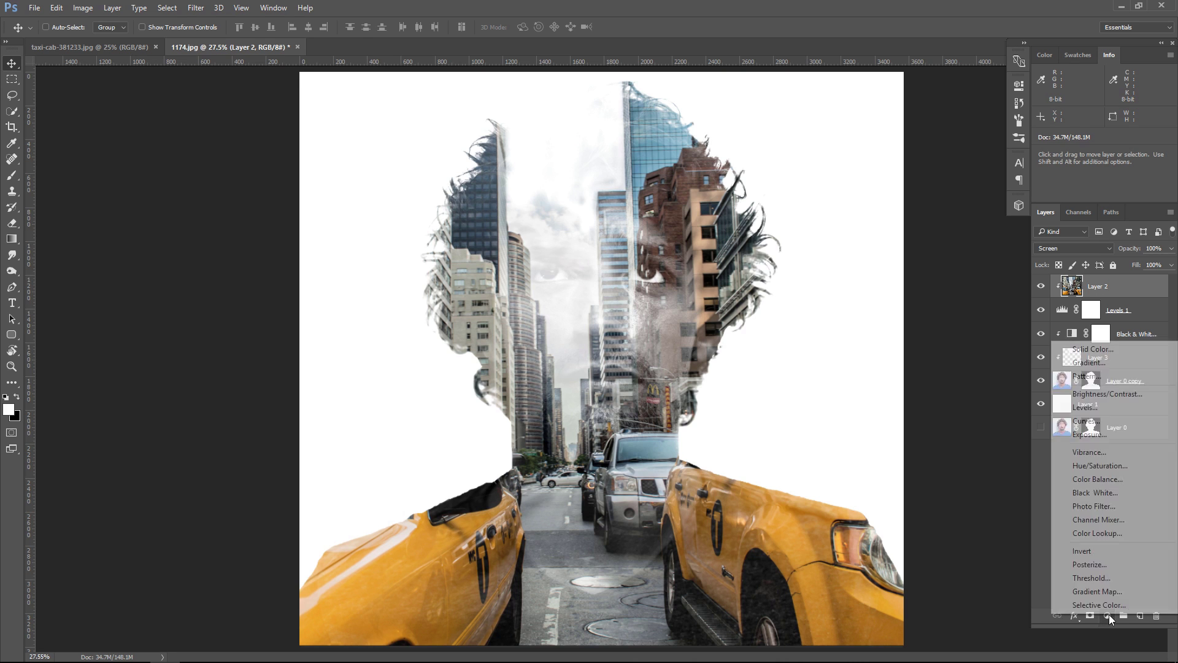
click(1114, 406)
drag(922, 209, 979, 200)
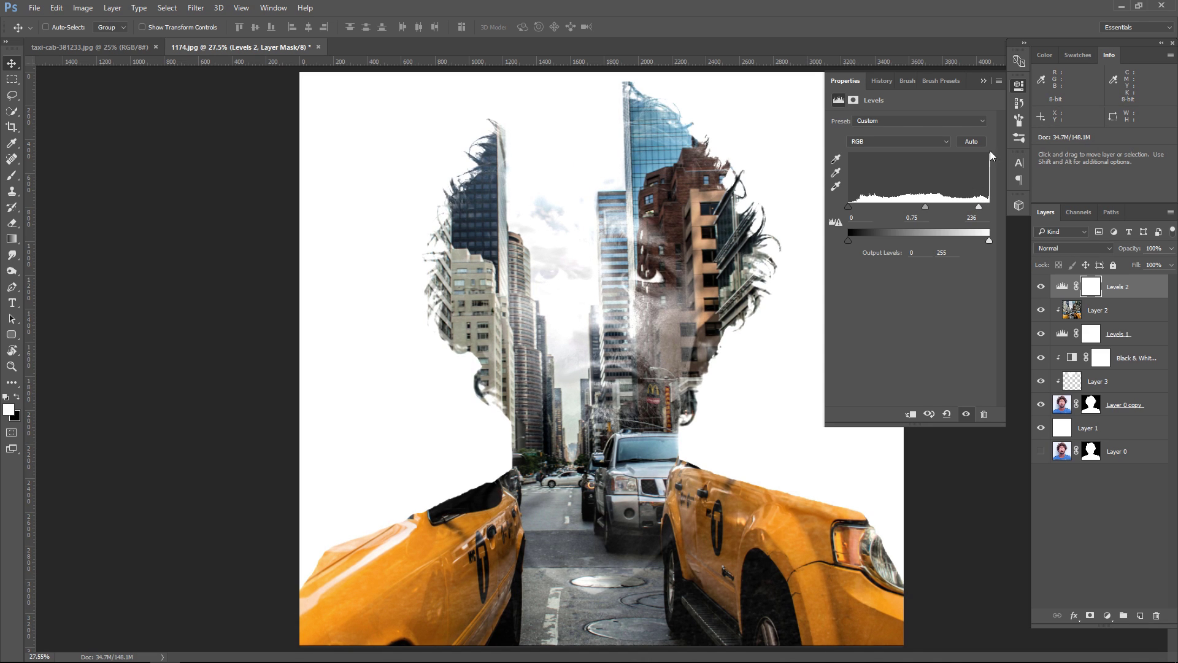
click(984, 81)
click(1040, 286)
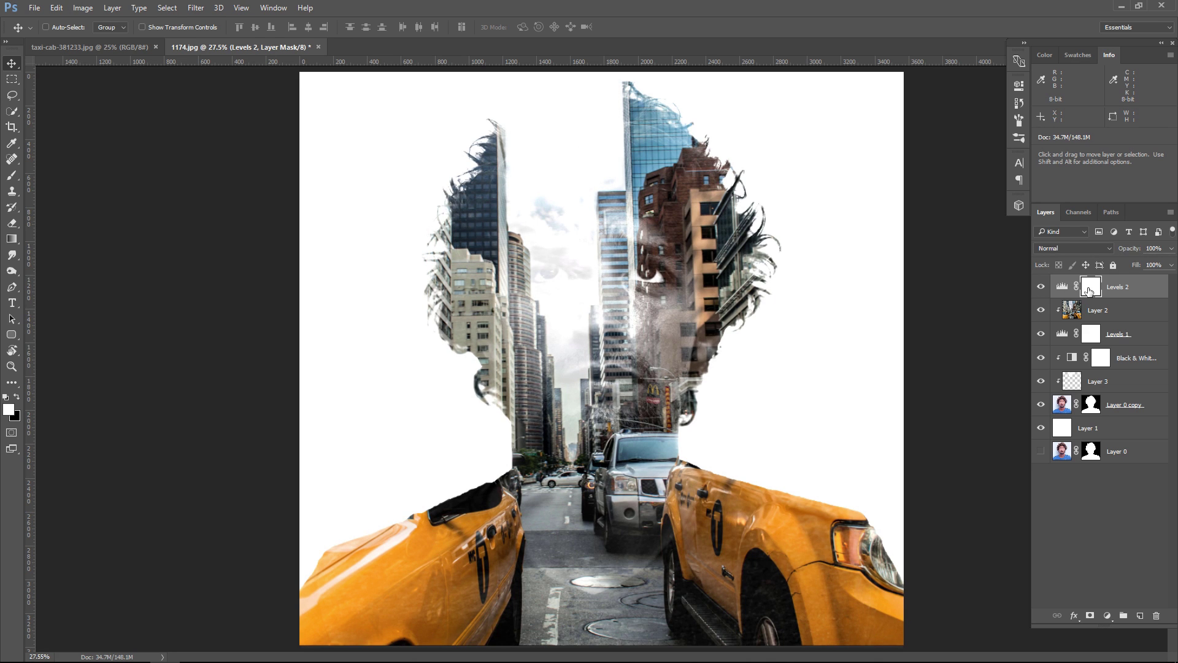
Paint black with a 600 brush on the Levels 2 mask over the face centre.
click(10, 178)
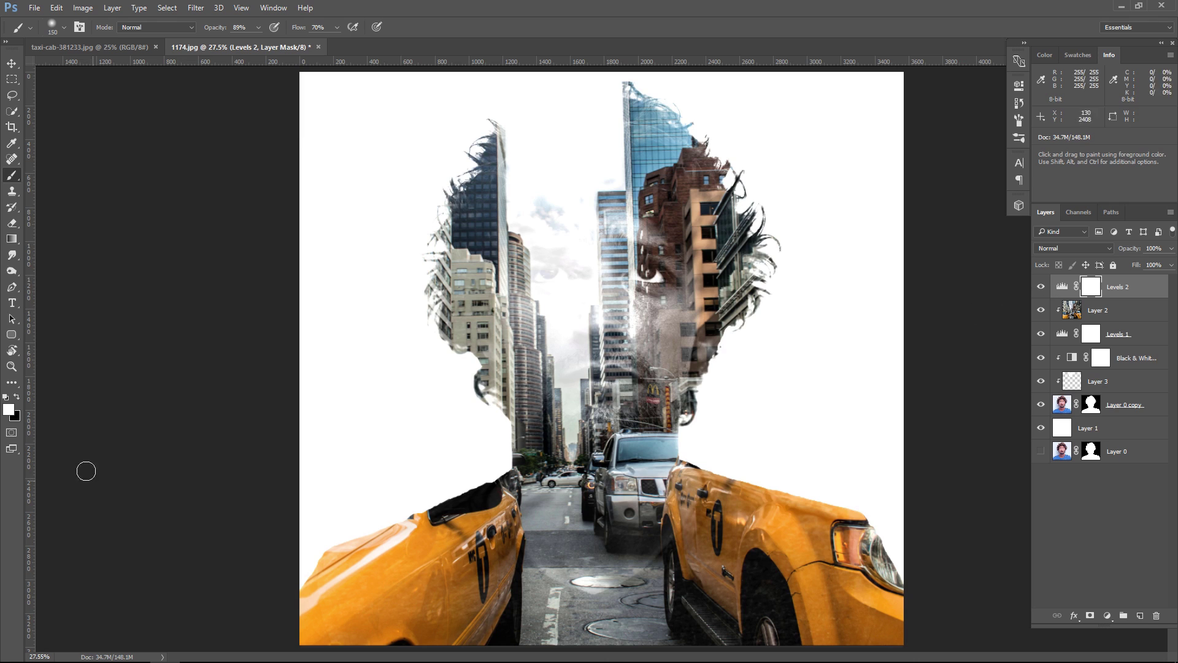
click(16, 397)
key(bracketright)
key(bracketright)
key(bracketright)
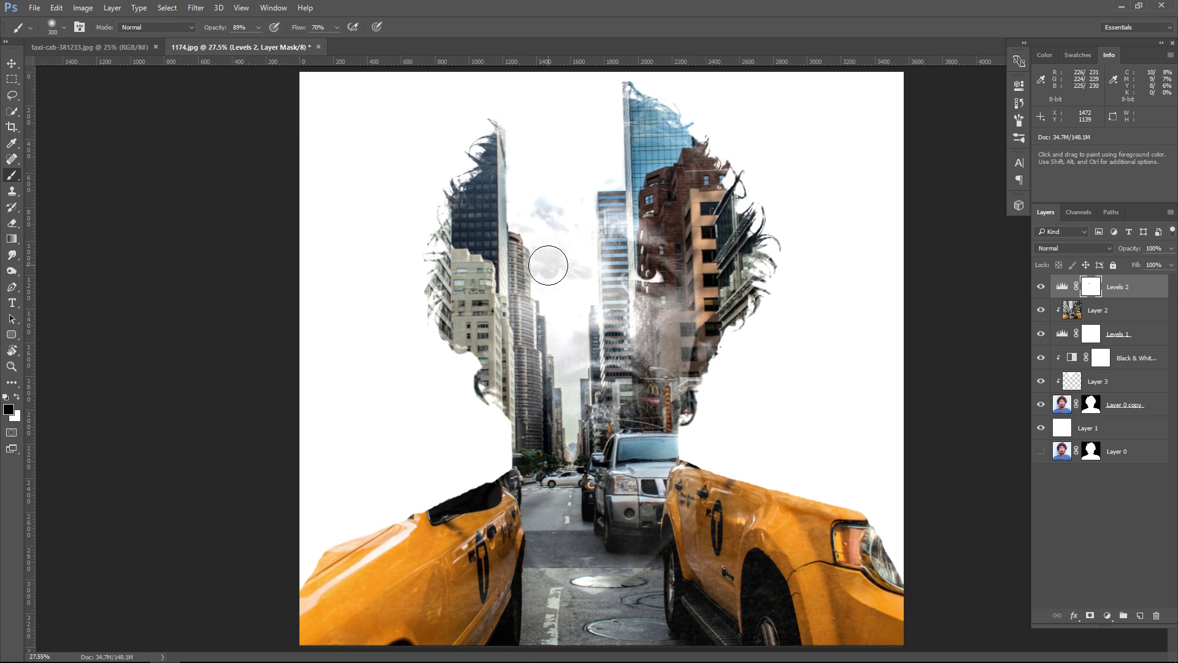
click(535, 269)
key(bracketright)
key(bracketright)
key(bracketright)
drag(539, 262, 651, 277)
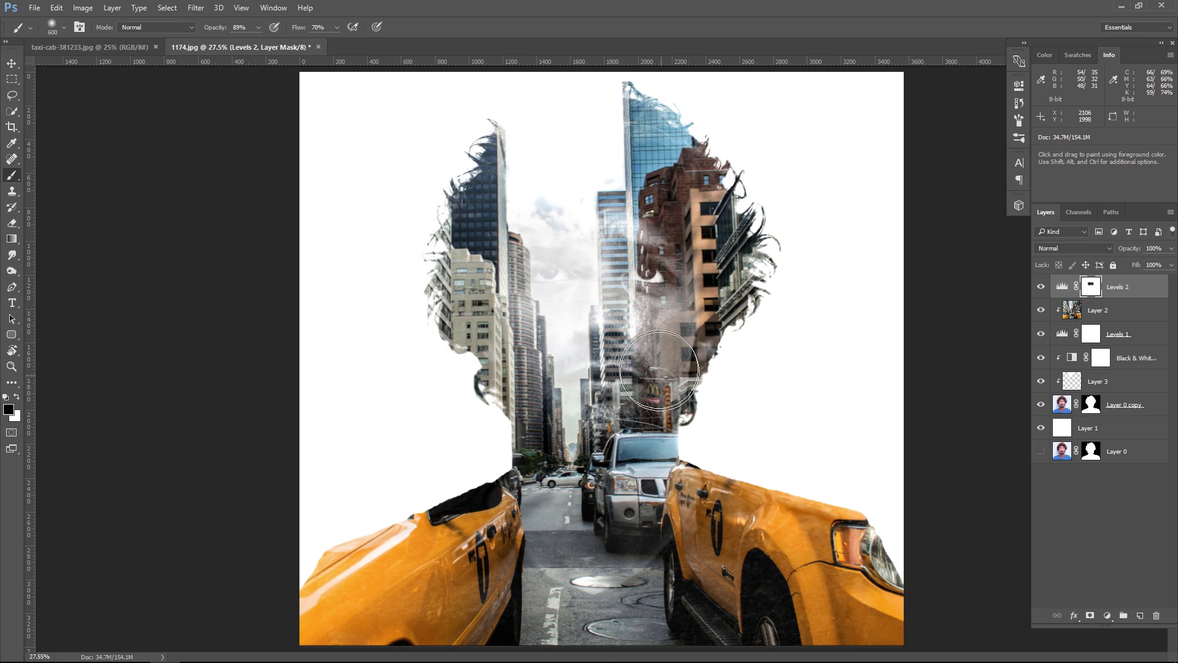
click(1041, 452)
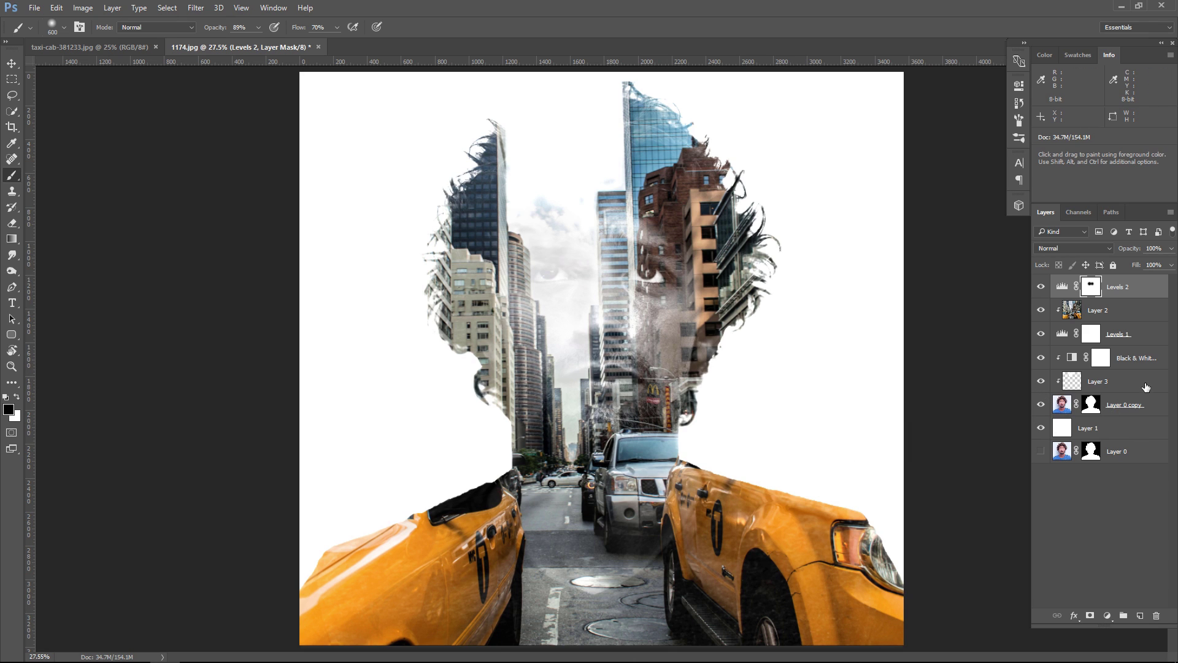
Add a new Layer 4 above Layer 3 with black as the foreground colour.
click(1147, 385)
key(x)
click(1141, 614)
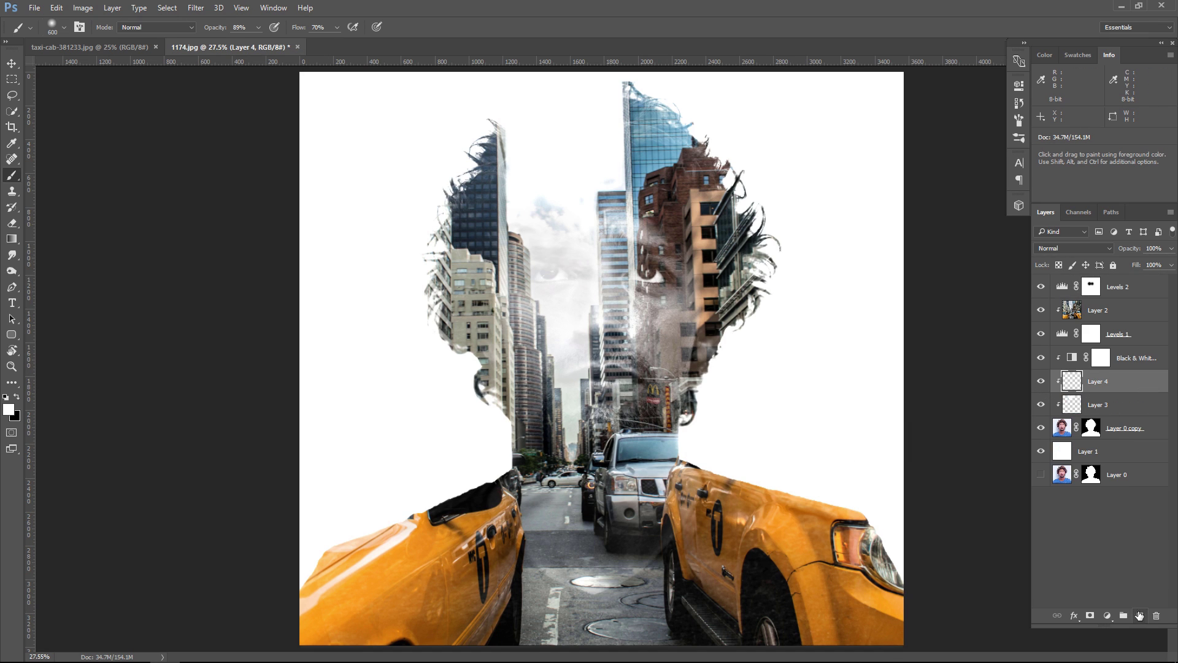
click(16, 397)
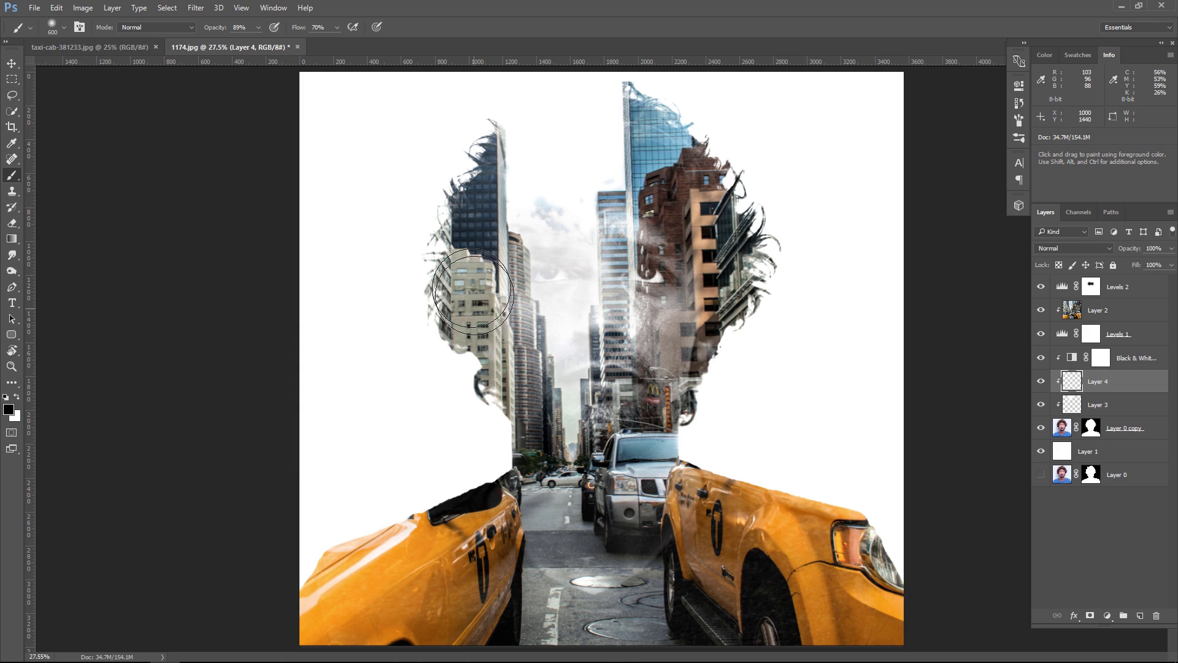
Paint soft black strokes along the top, left and right hair edges and the right building.
drag(453, 141, 421, 184)
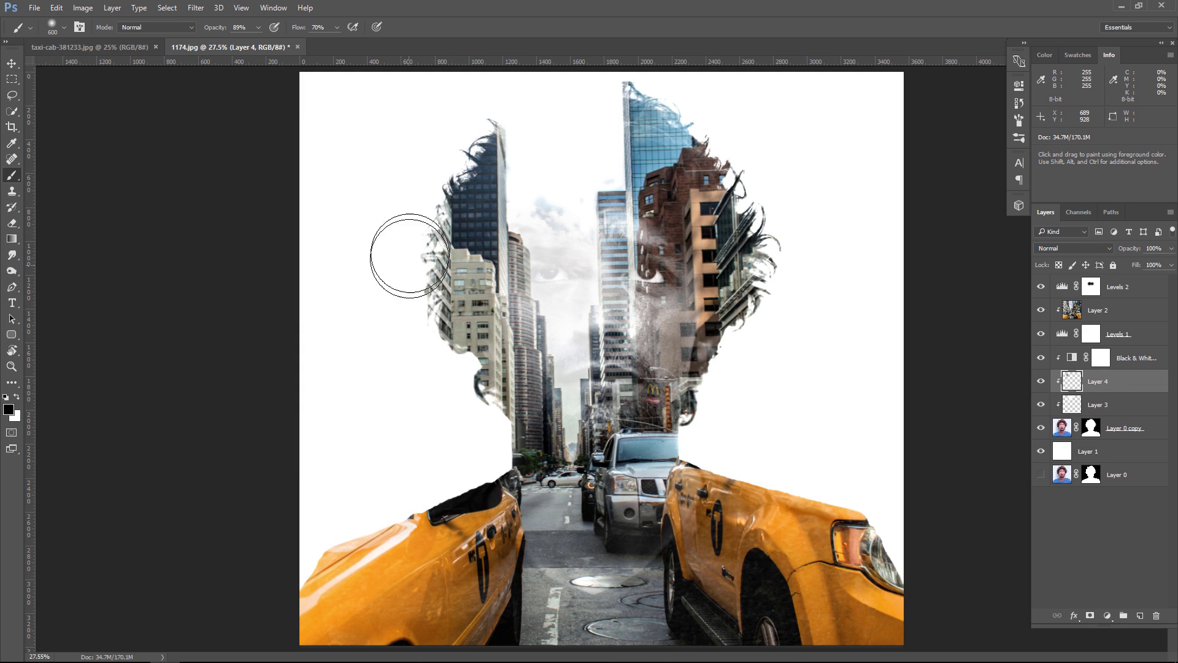
drag(414, 265, 451, 386)
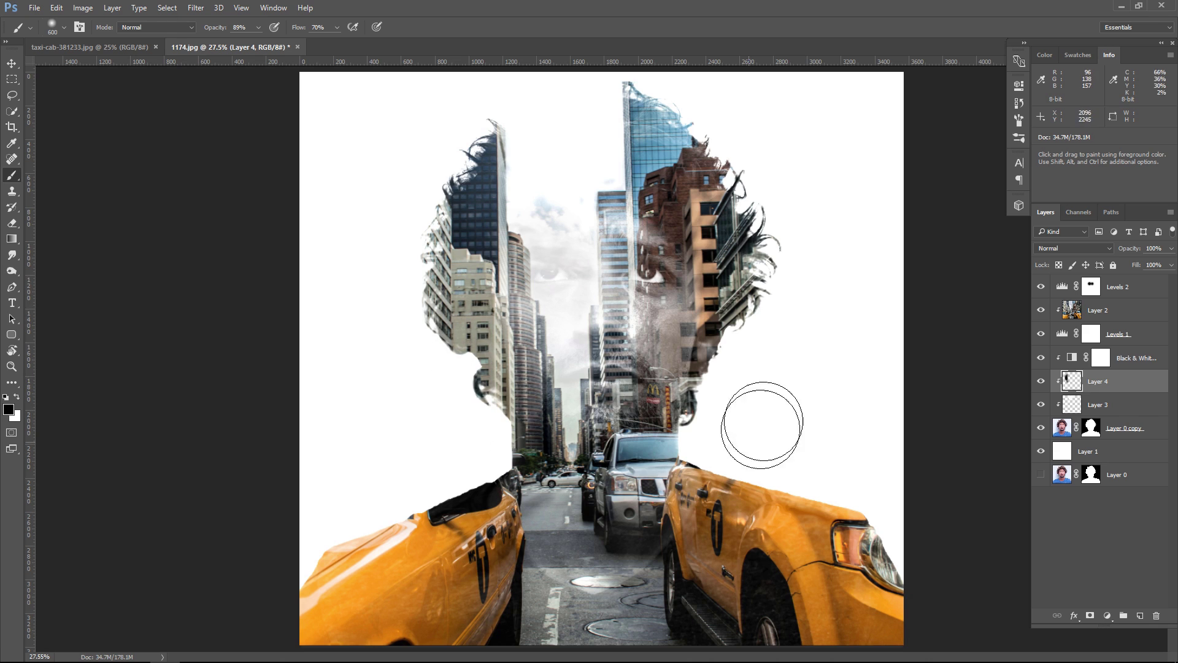
mouse_move(761, 331)
mouse_down()
mouse_move(756, 198)
mouse_move(710, 92)
mouse_move(700, 128)
mouse_up()
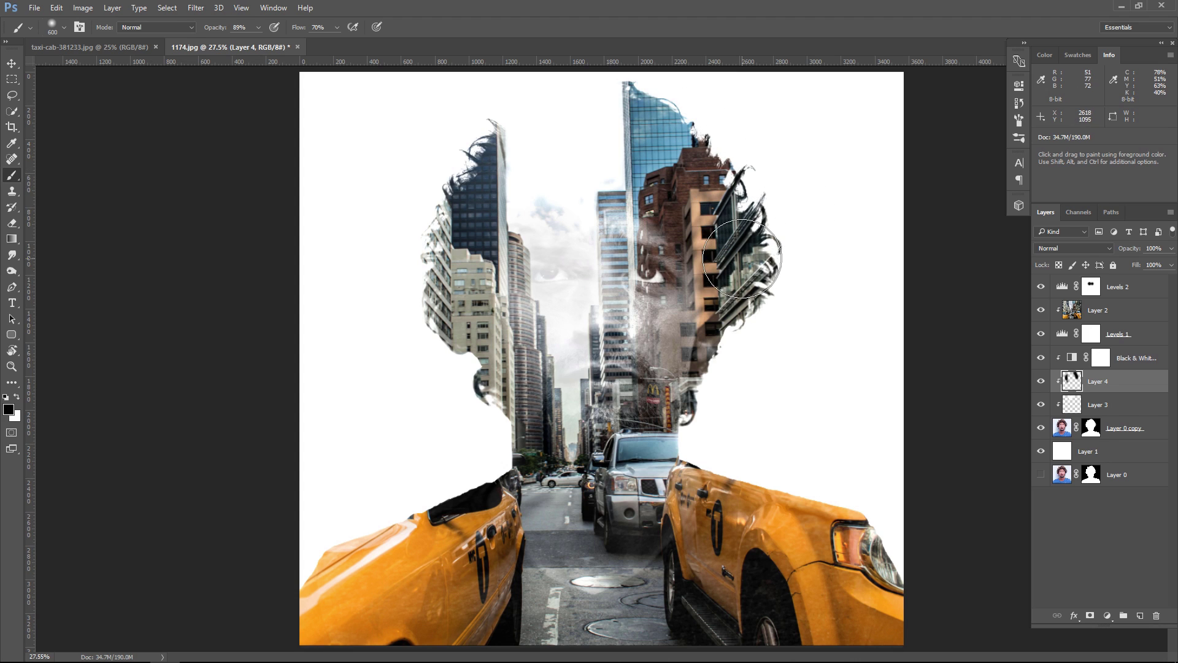
key(bracketleft)
key(bracketleft)
key(bracketleft)
key(bracketleft)
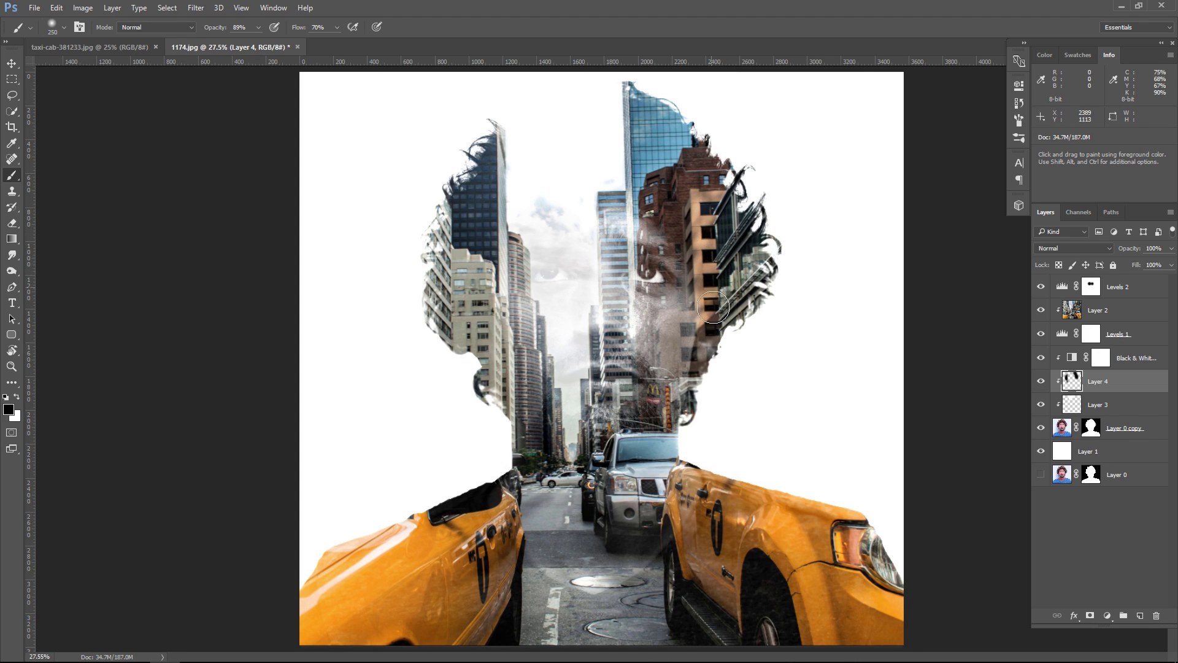
drag(707, 321, 721, 462)
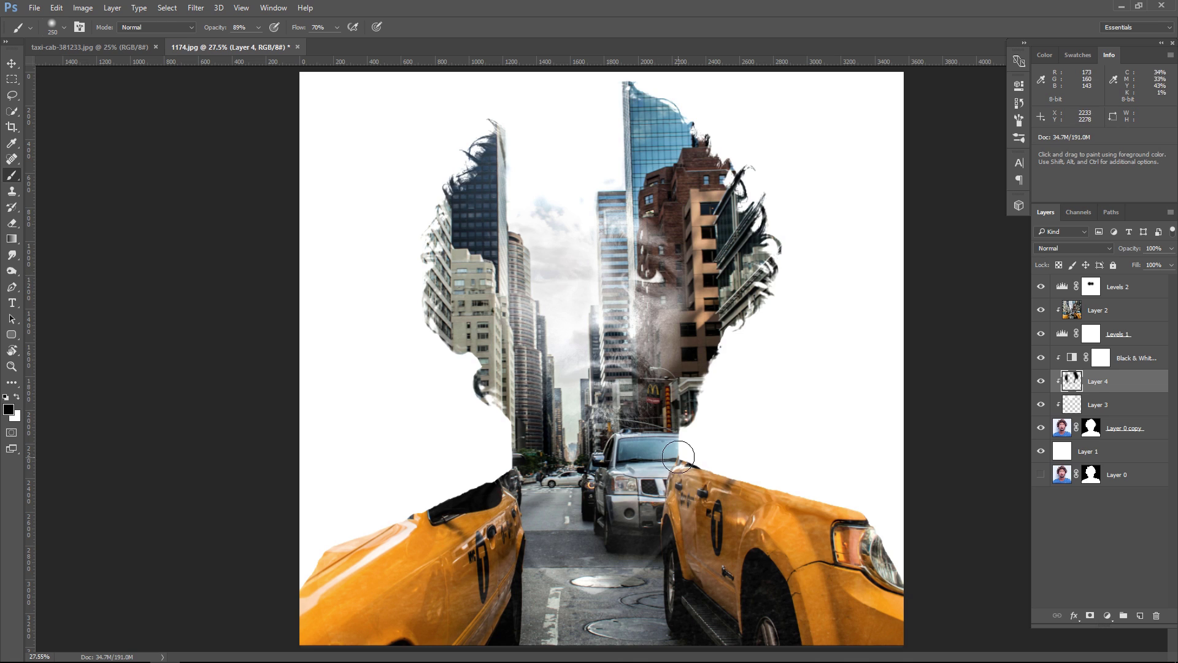
drag(678, 457, 678, 439)
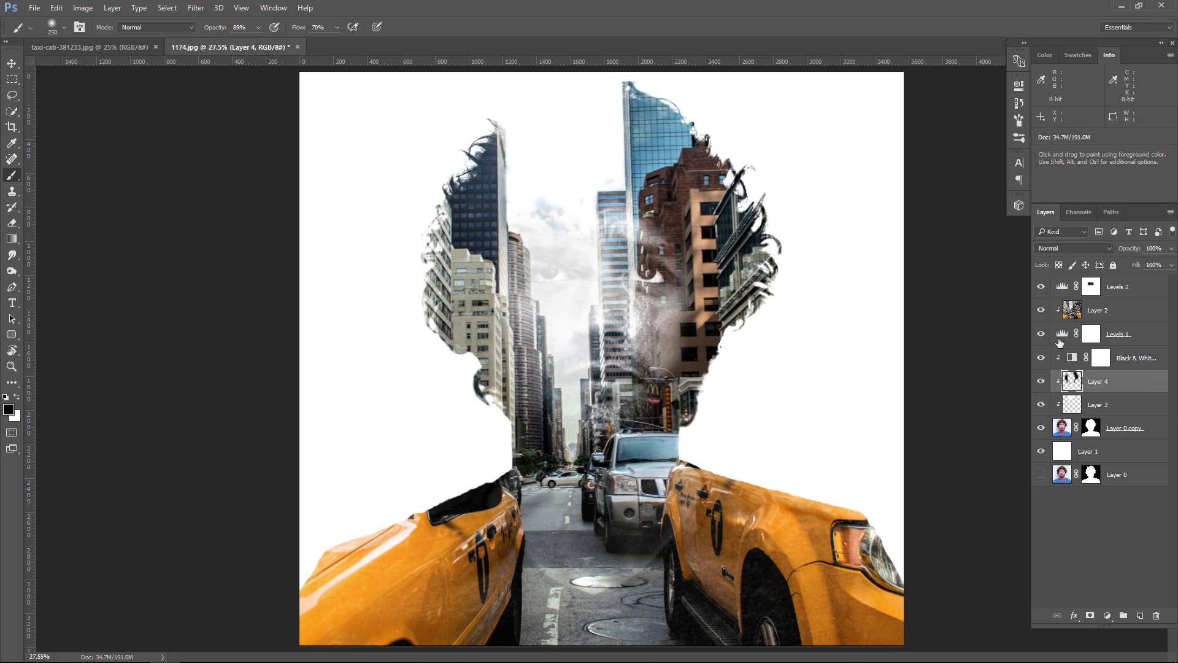
Clip Levels 1, then add a Curves adjustment with the black point moved right to deepen shadows.
alt+click(1154, 341)
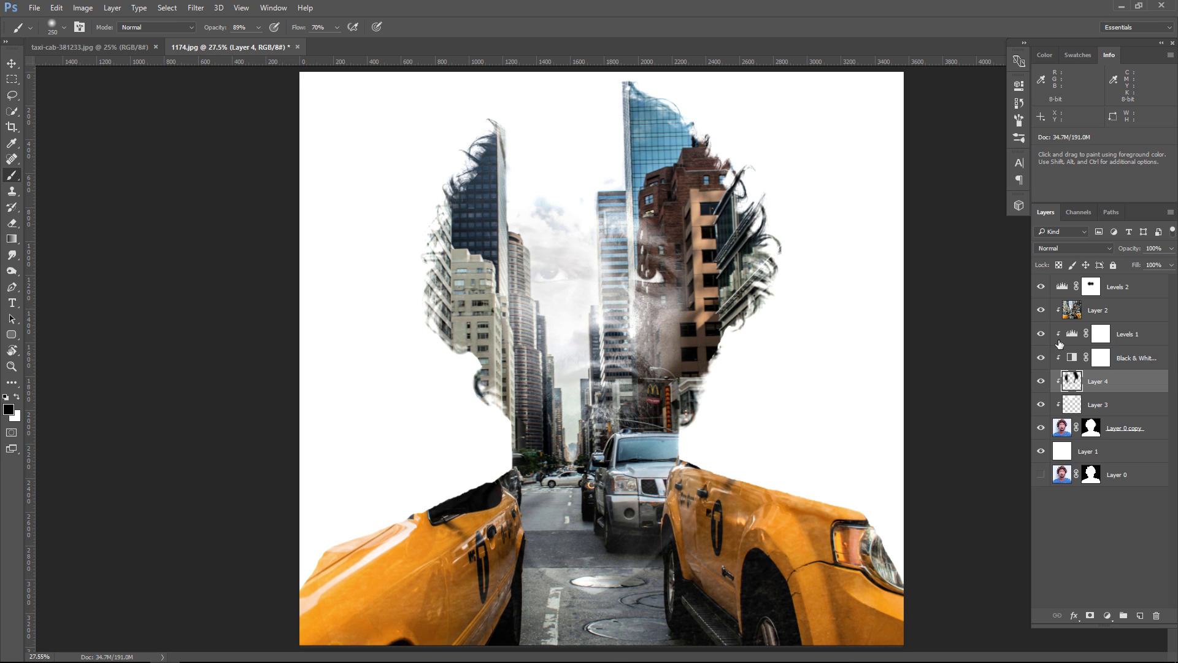
click(1041, 334)
click(1108, 615)
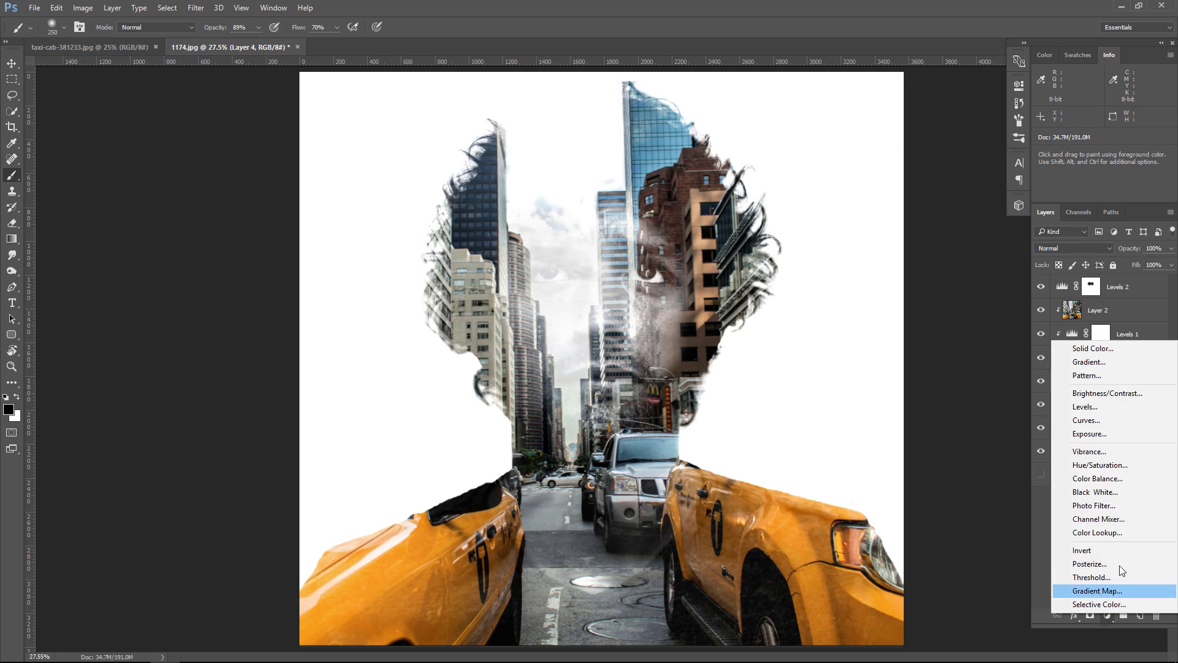
click(1114, 420)
drag(919, 213, 917, 208)
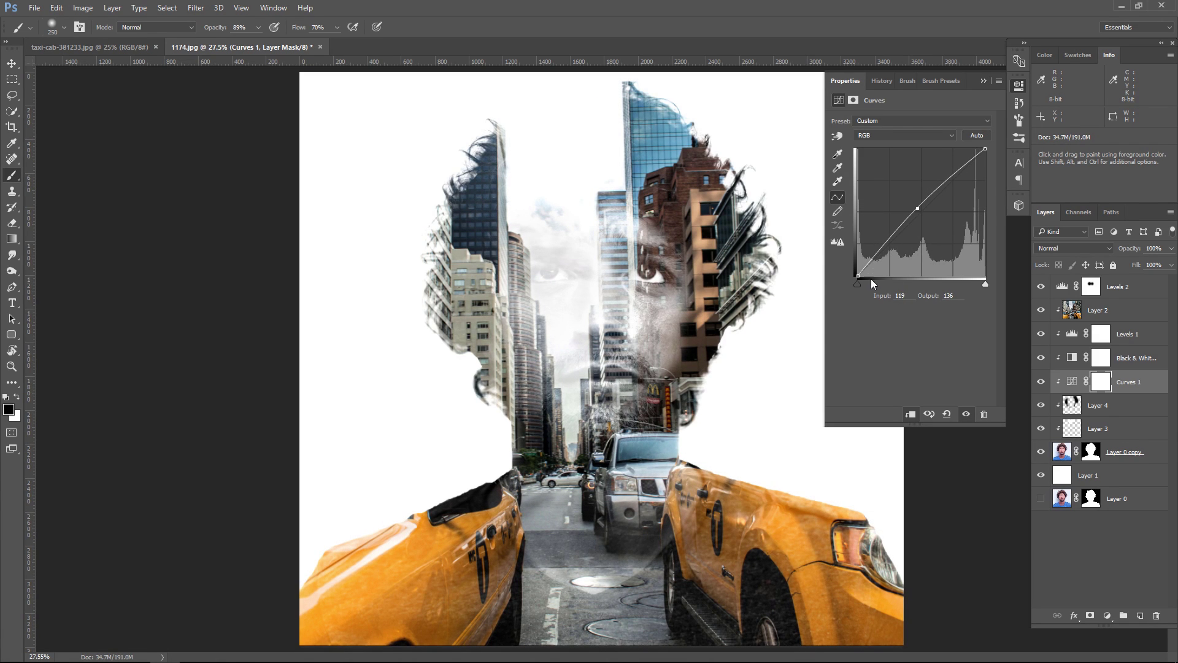
drag(857, 277, 884, 274)
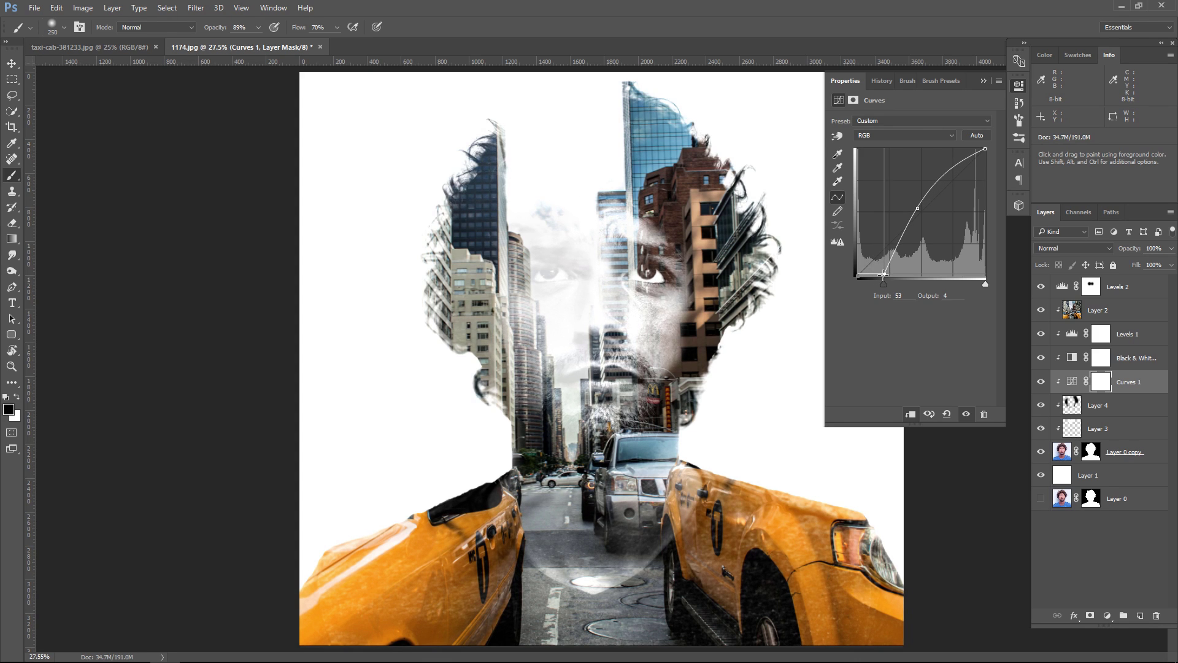
click(984, 81)
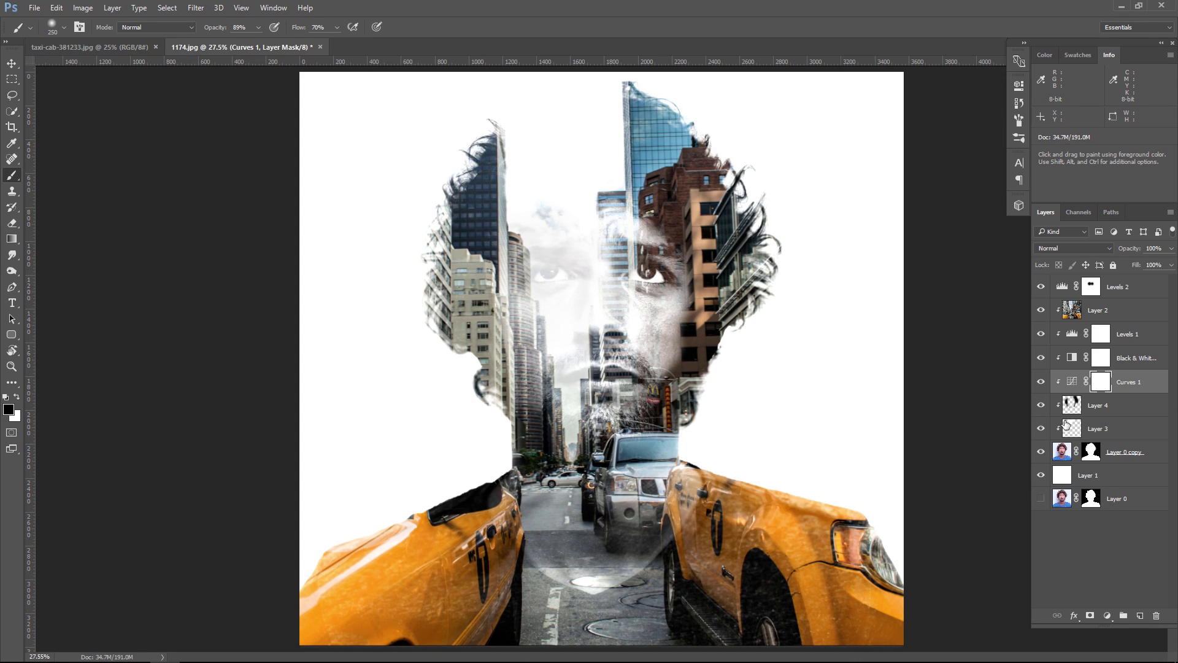
Toggle Curves 1 to compare, then select the top Levels 2 layer.
click(1042, 381)
click(1042, 382)
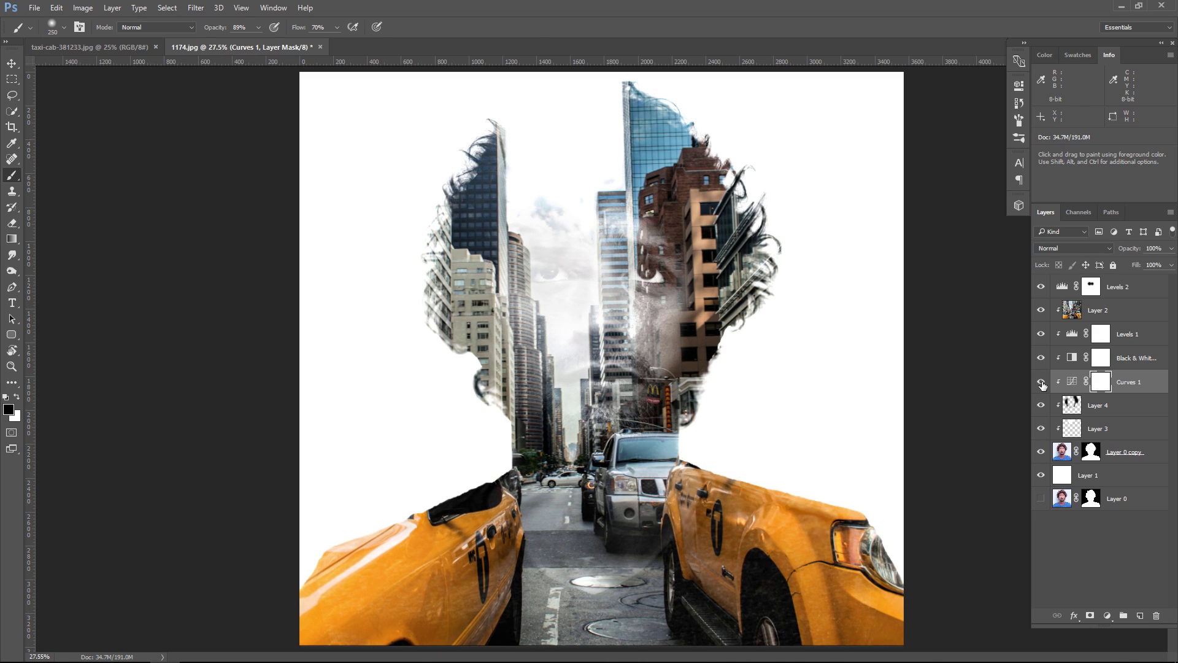
key(v)
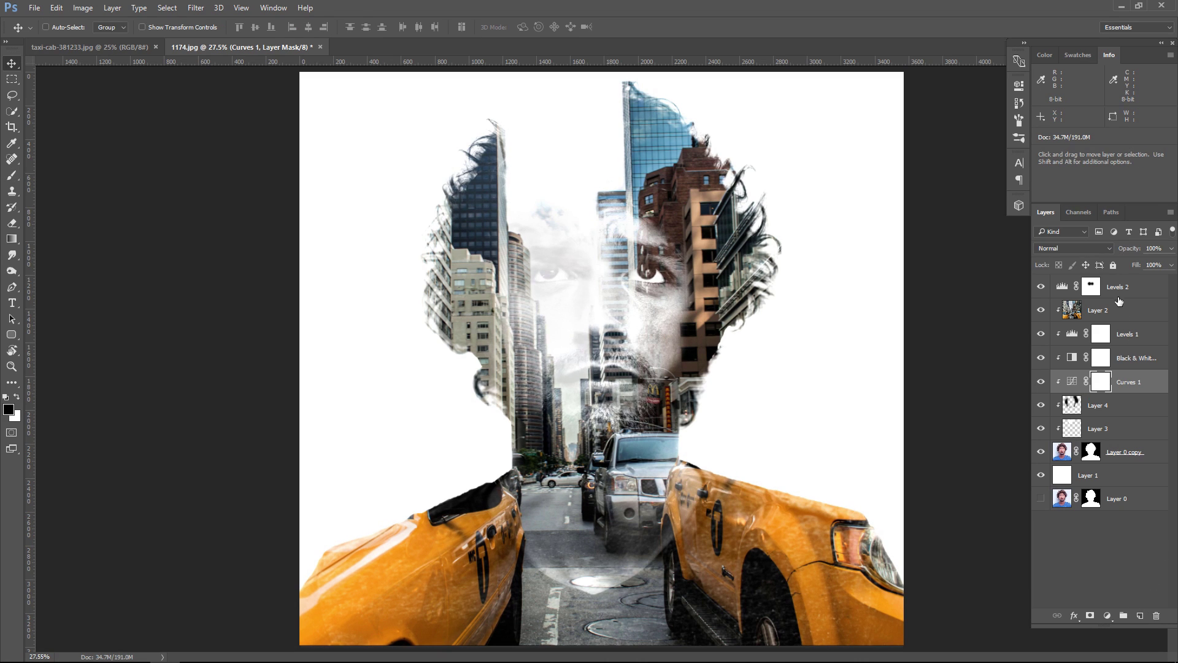
click(1119, 294)
Stamp all visible layers into Layer 5 and grade it in Camera Raw: Contrast +24, Shadows -38, Clarity +47.
click(1146, 614)
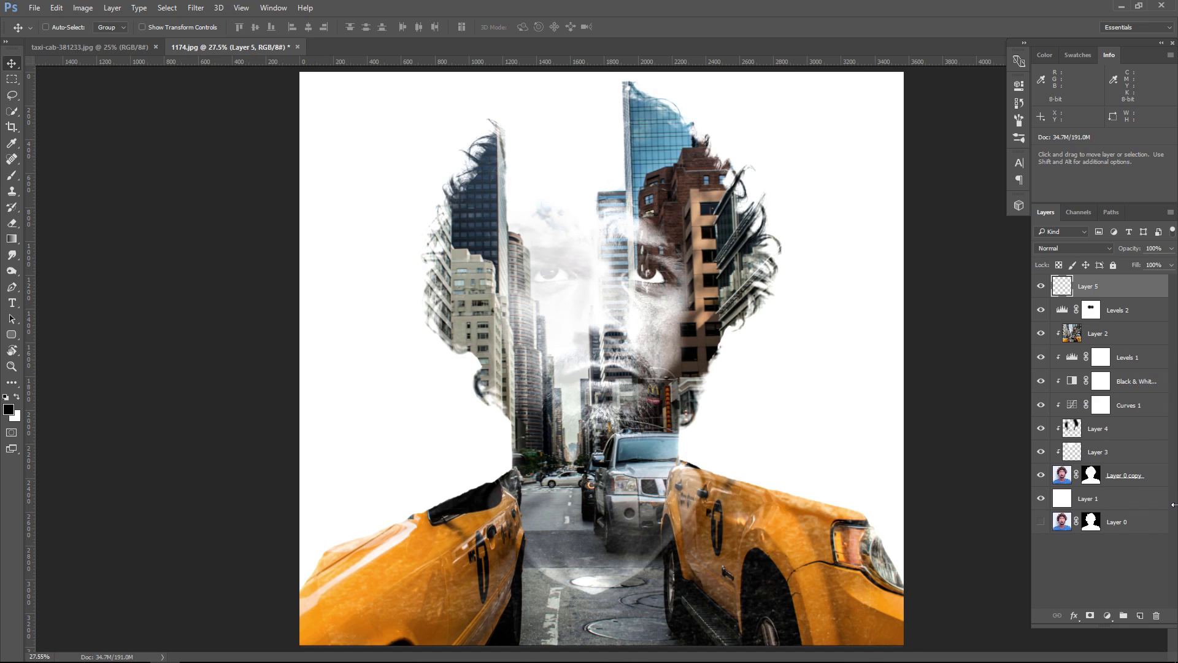
key(ctrl+alt+shift+e)
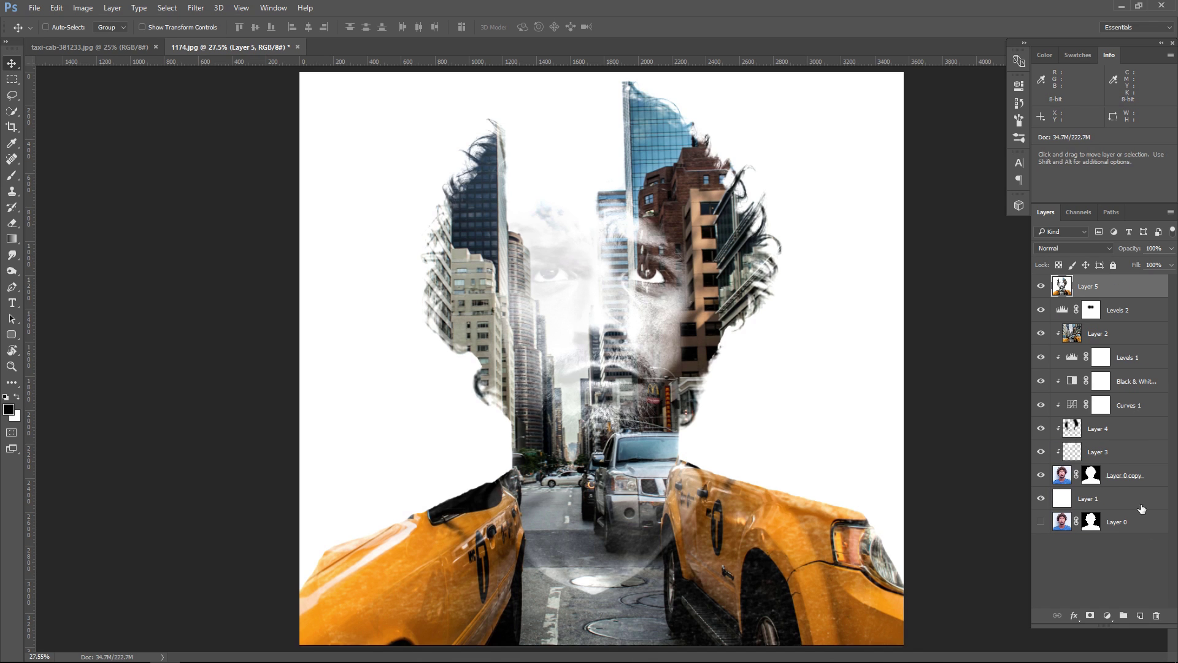
click(196, 7)
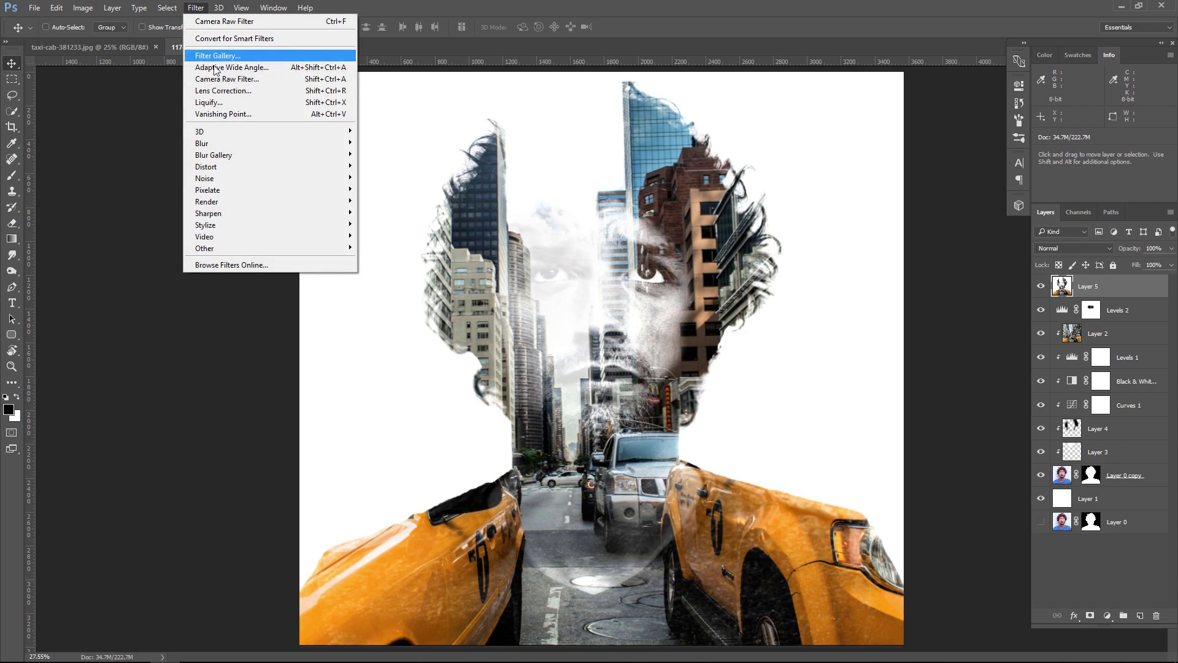
click(220, 84)
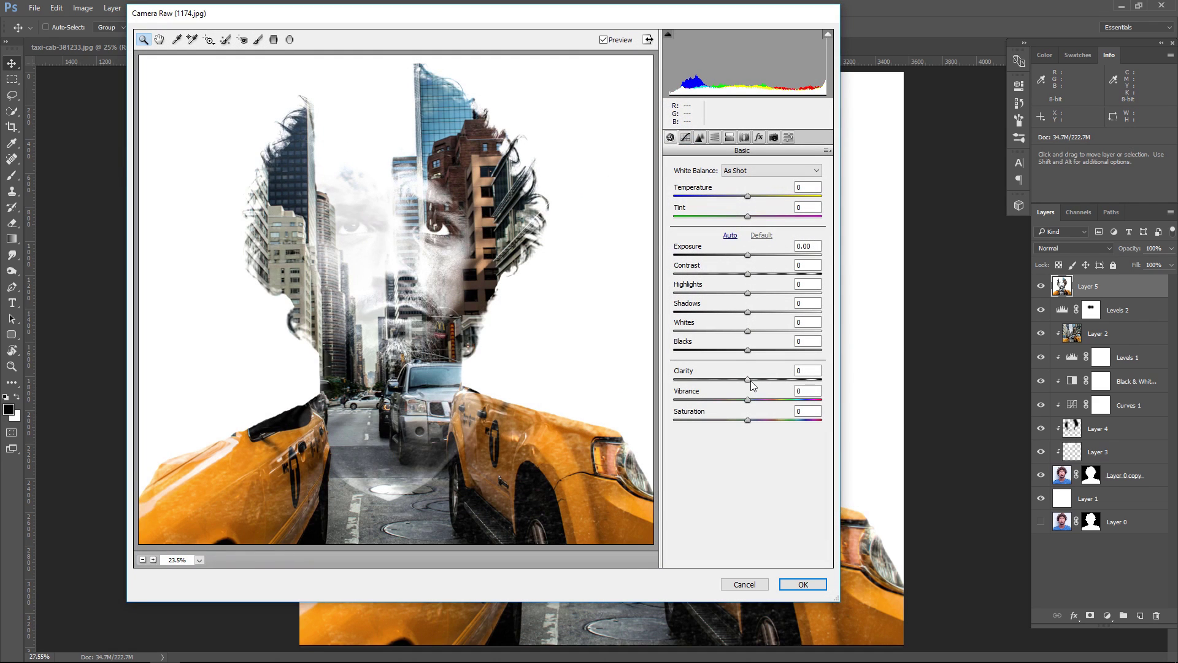
drag(749, 380, 777, 380)
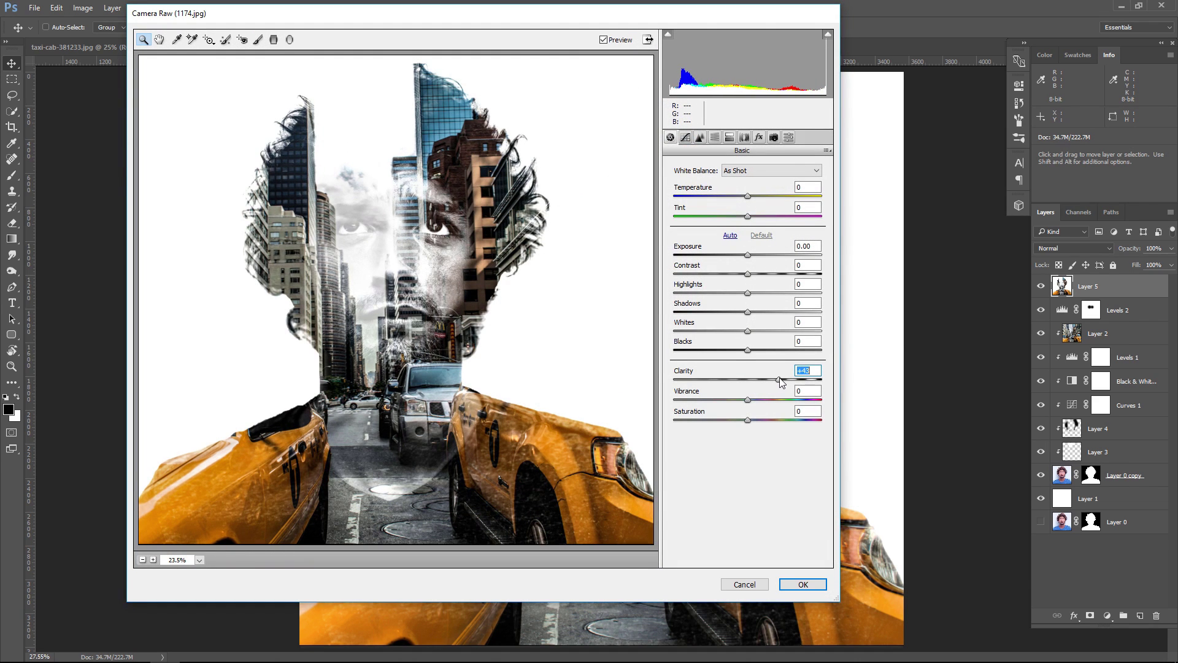
drag(781, 382, 784, 381)
mouse_move(747, 274)
mouse_down()
mouse_move(780, 278)
mouse_move(767, 274)
mouse_move(775, 312)
mouse_move(718, 312)
mouse_move(780, 331)
mouse_move(705, 332)
mouse_move(775, 350)
mouse_up()
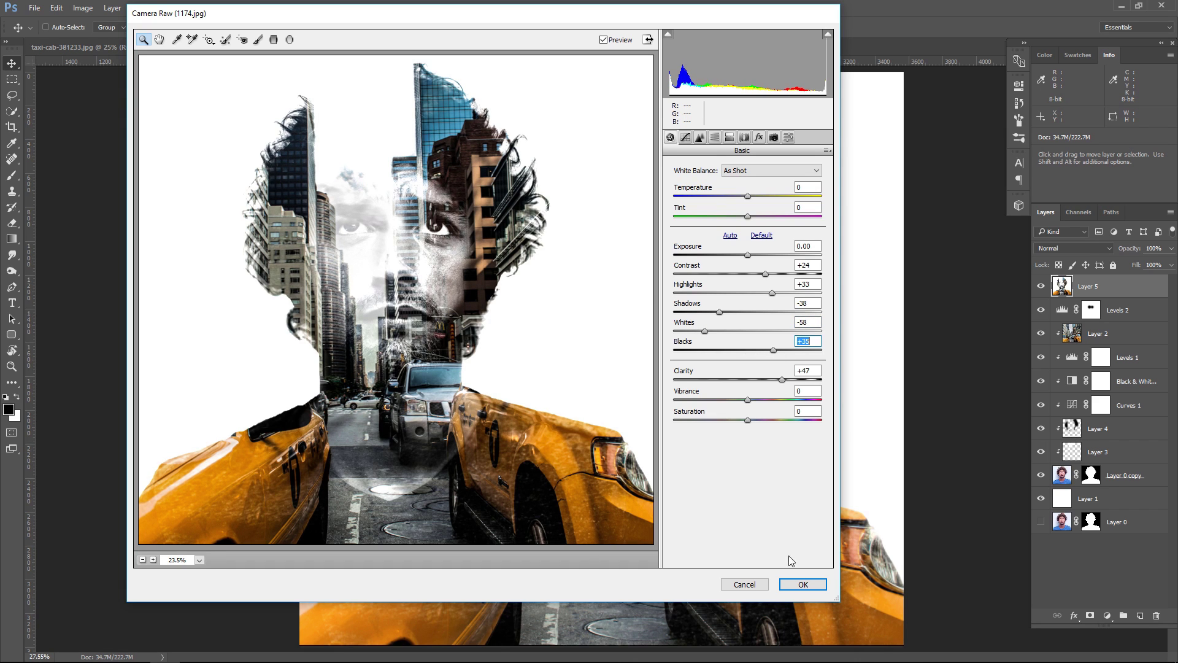
click(803, 585)
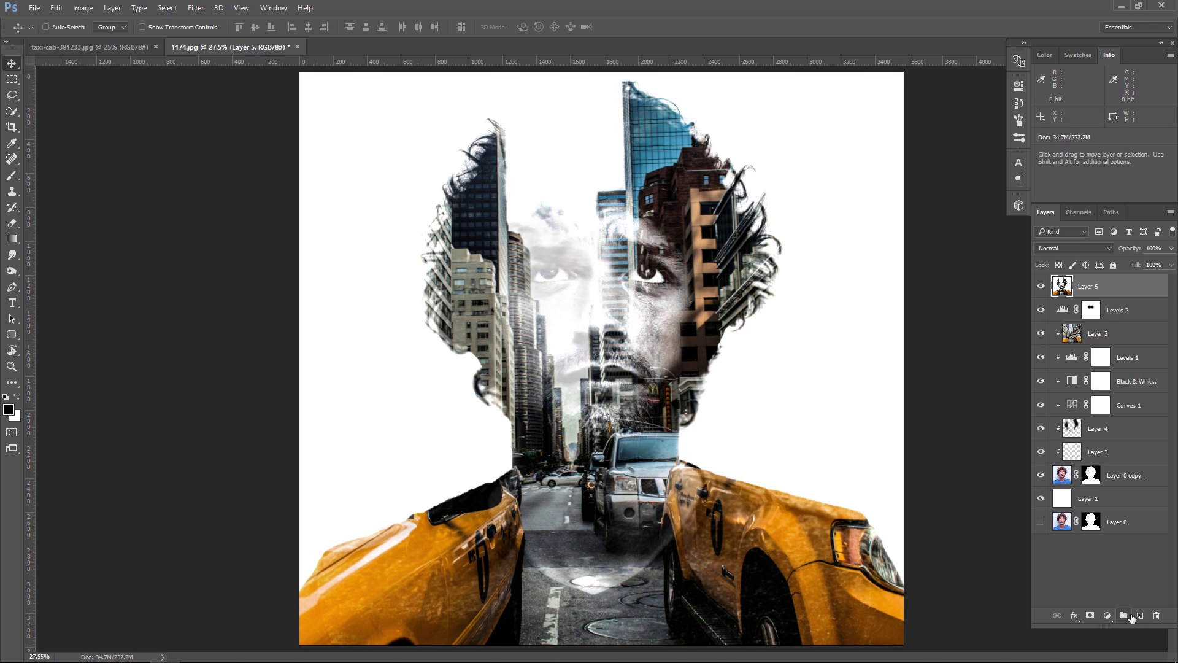
Add a Color Lookup adjustment layer using the FallColors.look 3D LUT.
click(1107, 616)
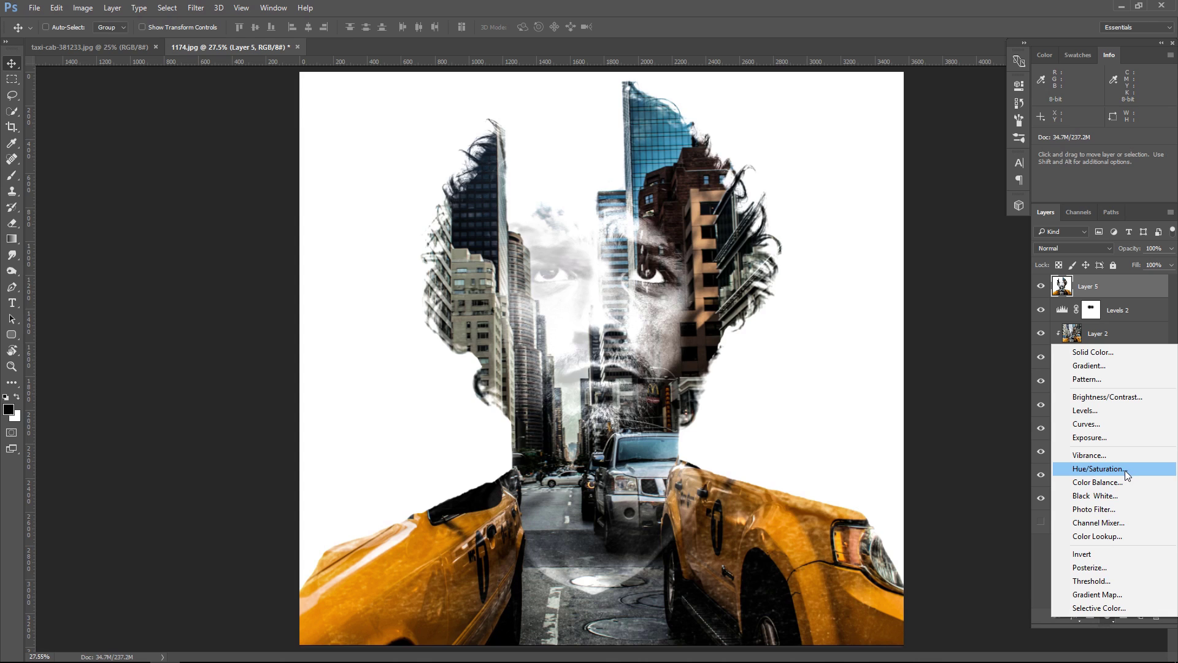
click(1125, 536)
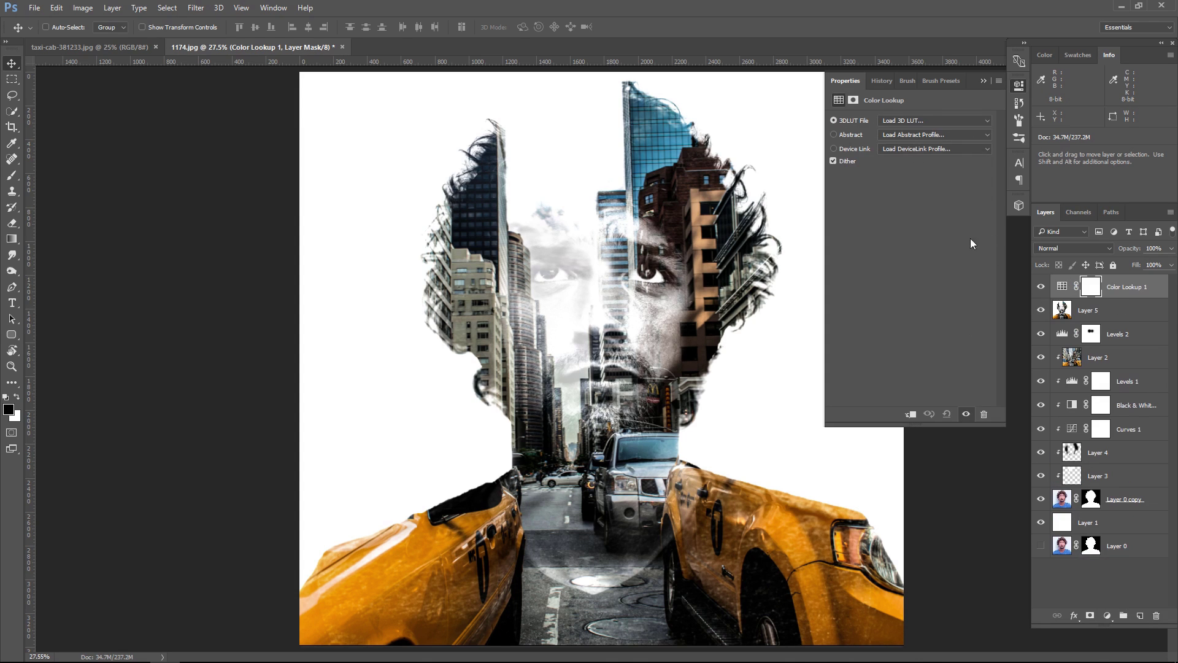
click(920, 120)
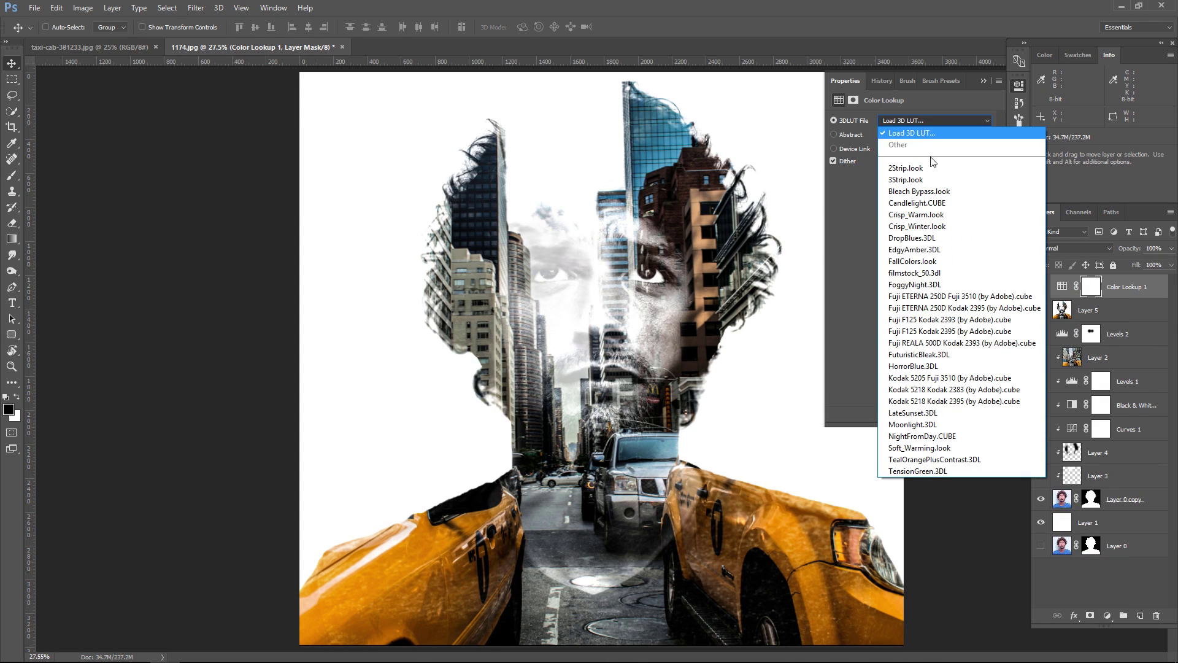
click(944, 262)
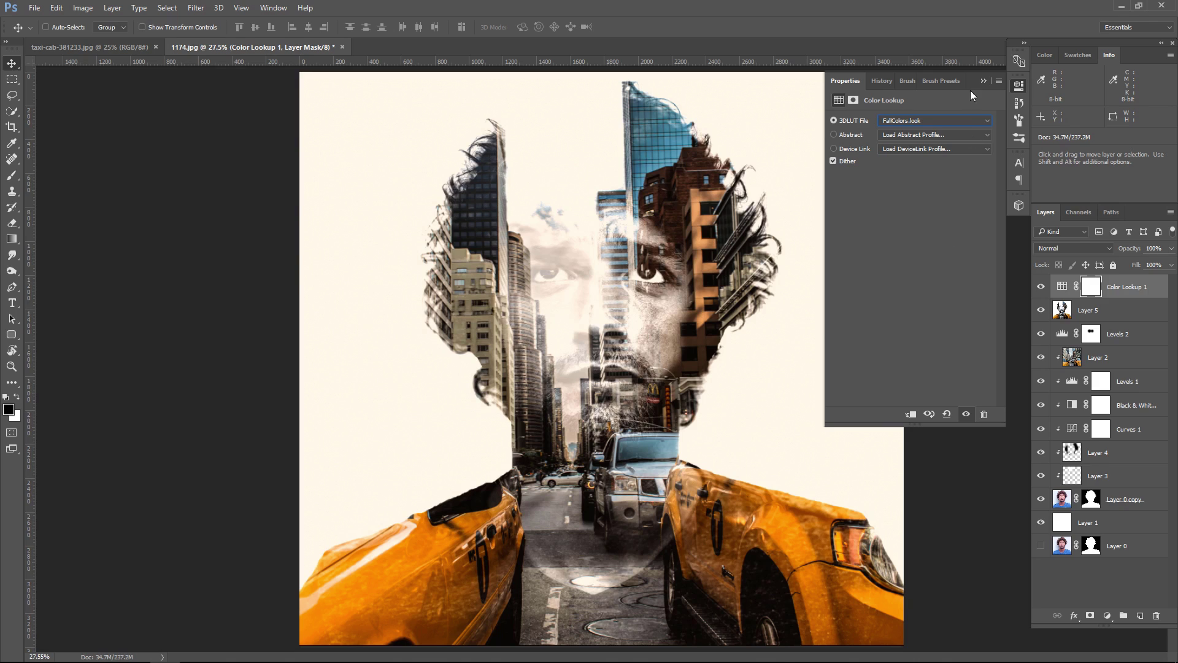
click(982, 81)
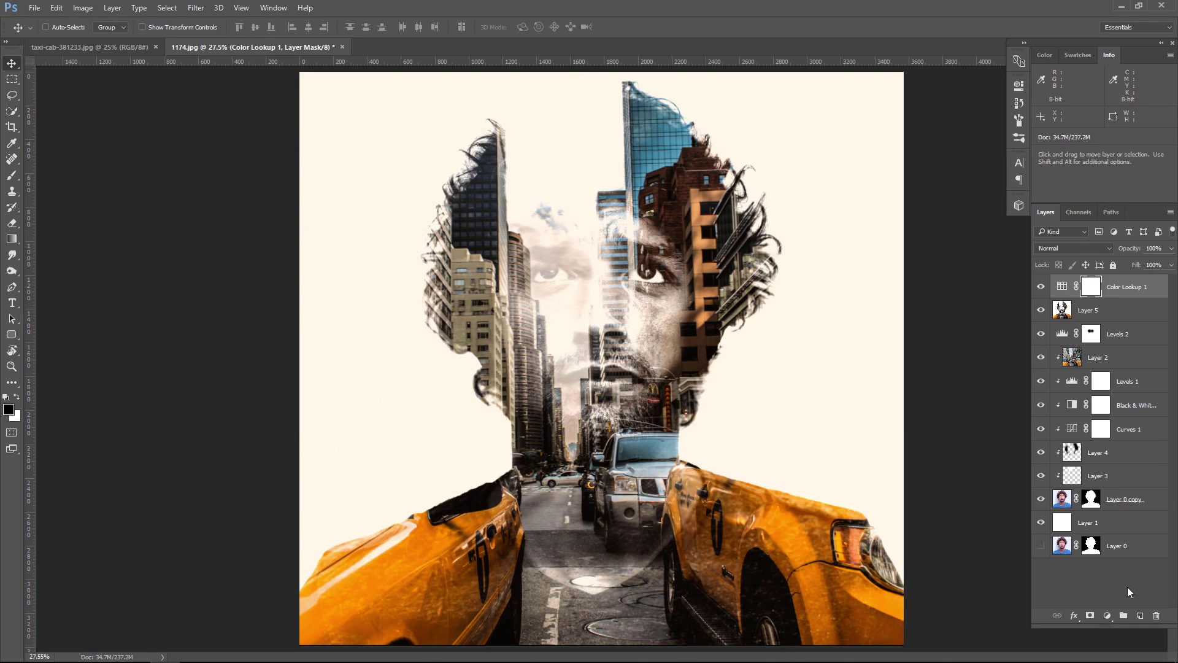
click(1108, 616)
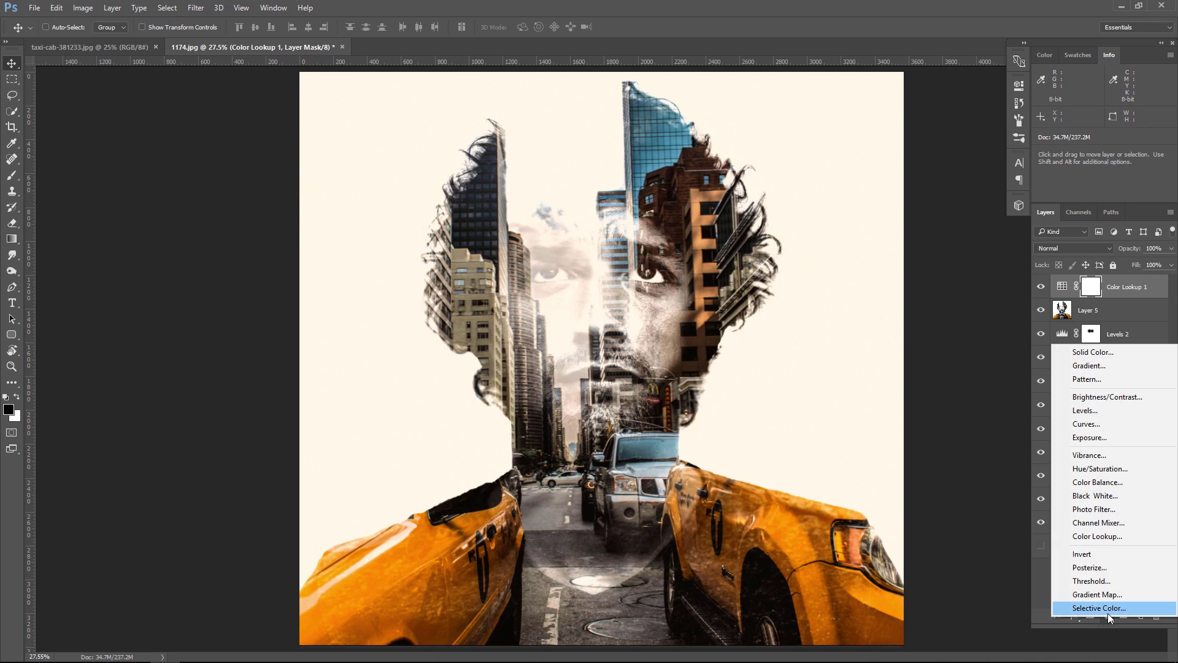
Add Brightness/Contrast 1 with Brightness -19 and Contrast 34, comparing before and after.
click(1108, 396)
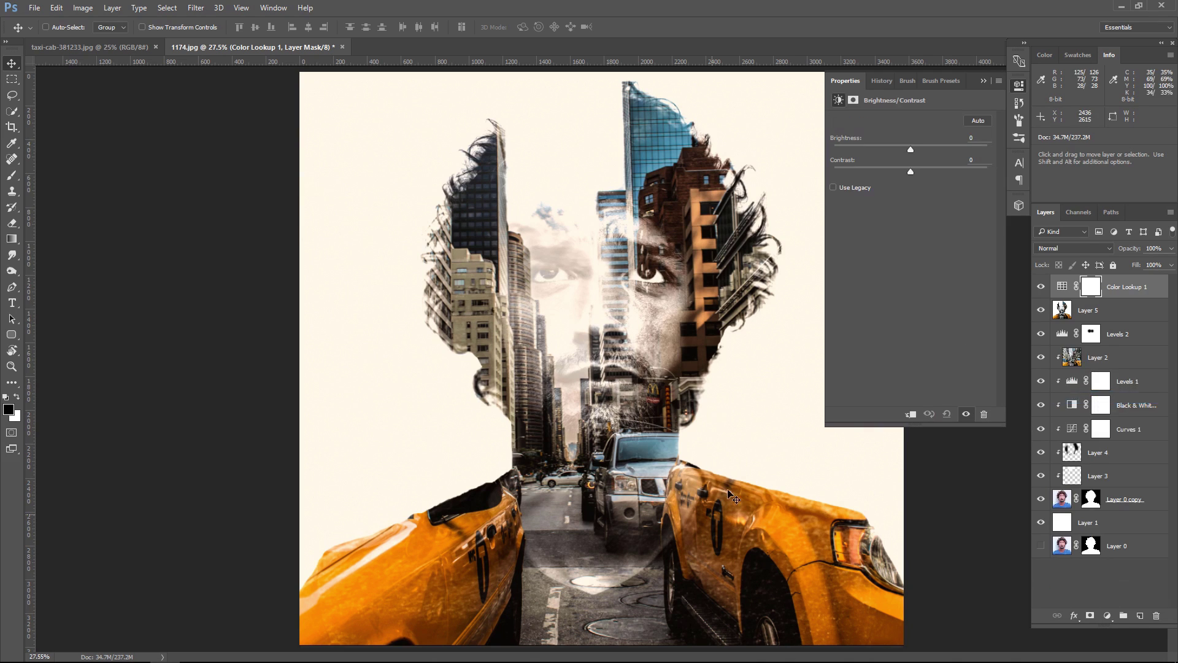
drag(907, 146, 900, 148)
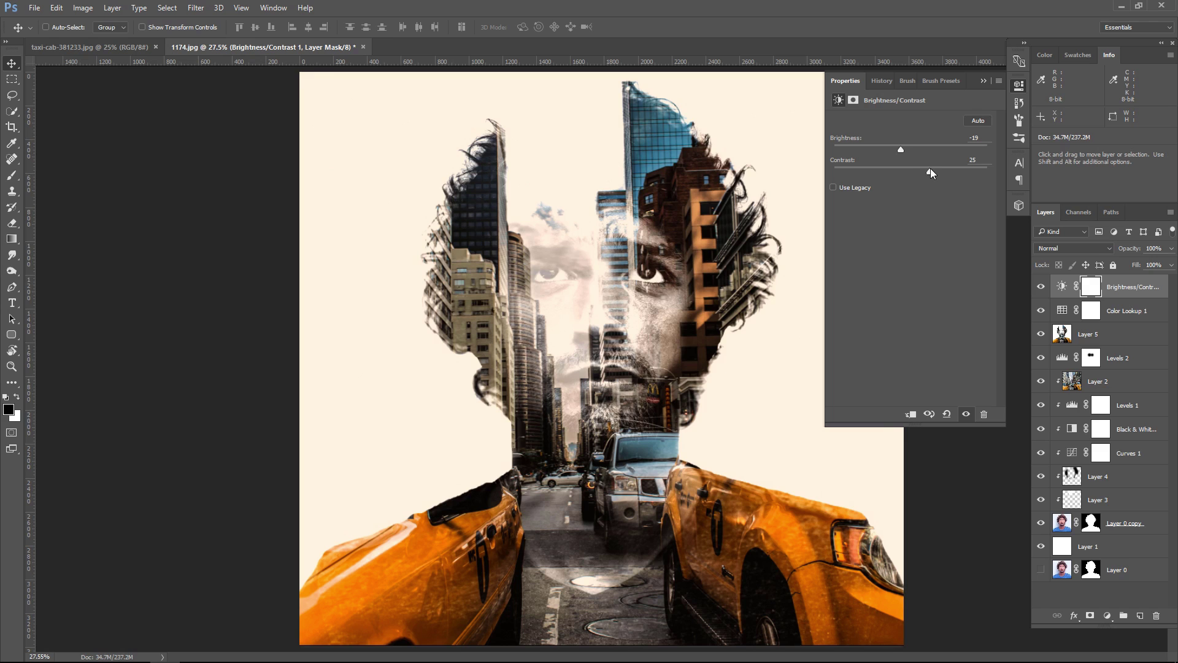
mouse_move(937, 170)
mouse_down()
mouse_move(978, 173)
mouse_move(925, 171)
mouse_up()
click(983, 81)
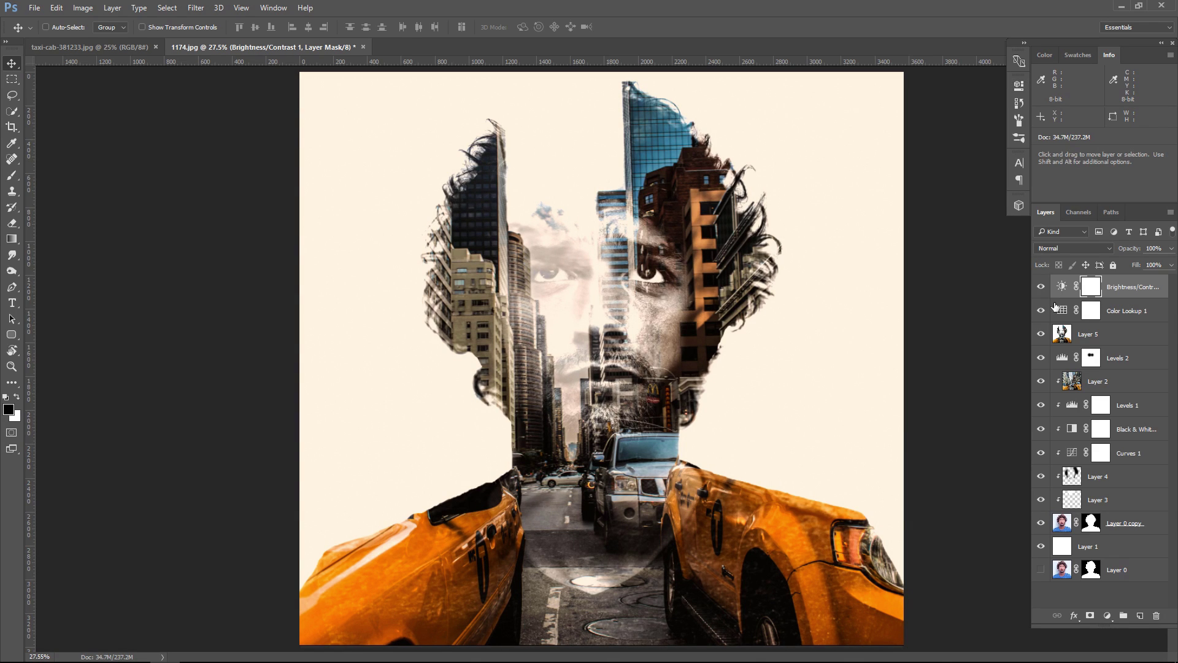
click(1041, 287)
Add a reversed radial Gradient Fill layer scaled to 199%.
click(1107, 616)
click(1123, 364)
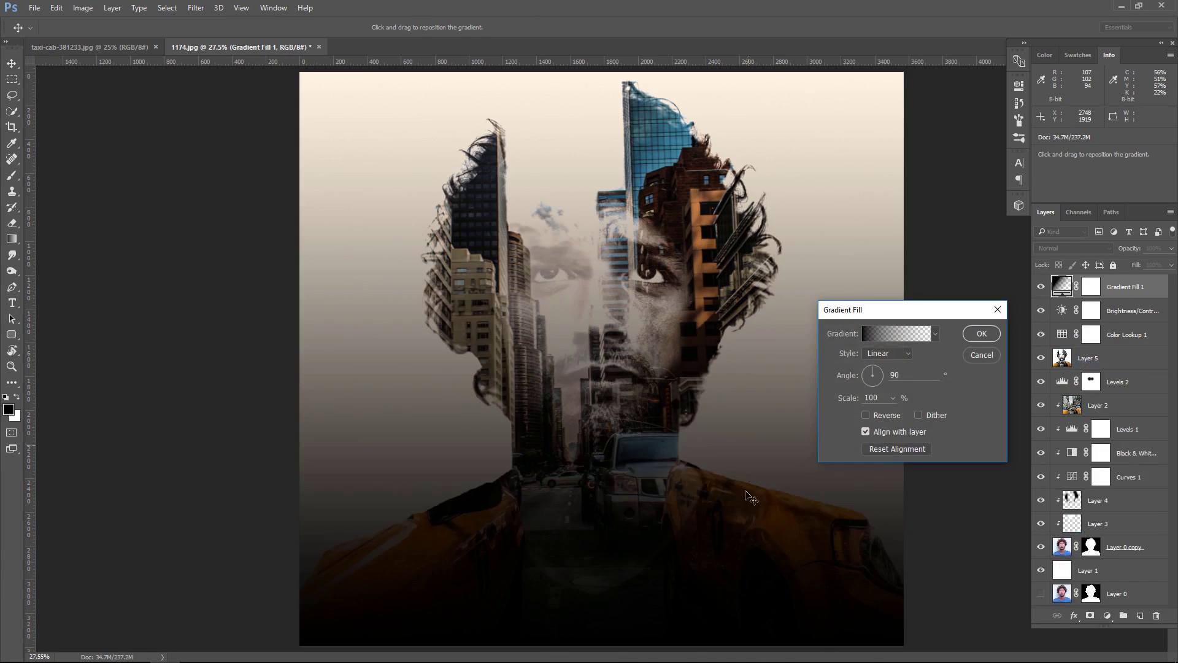
click(891, 353)
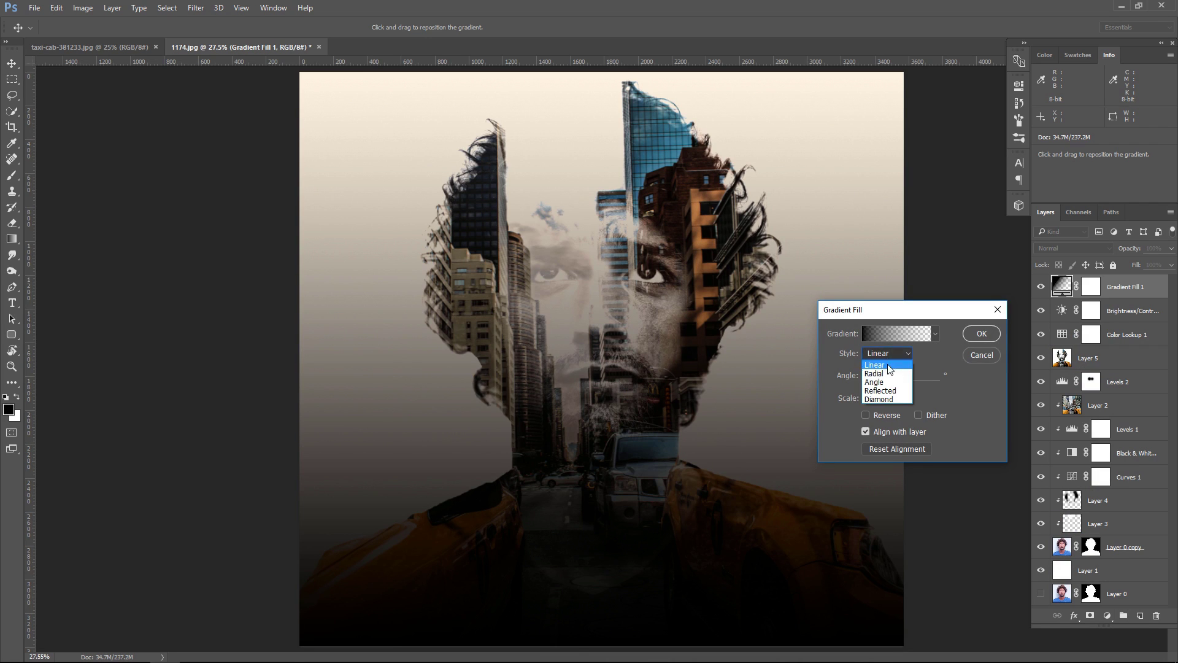
click(884, 370)
click(866, 415)
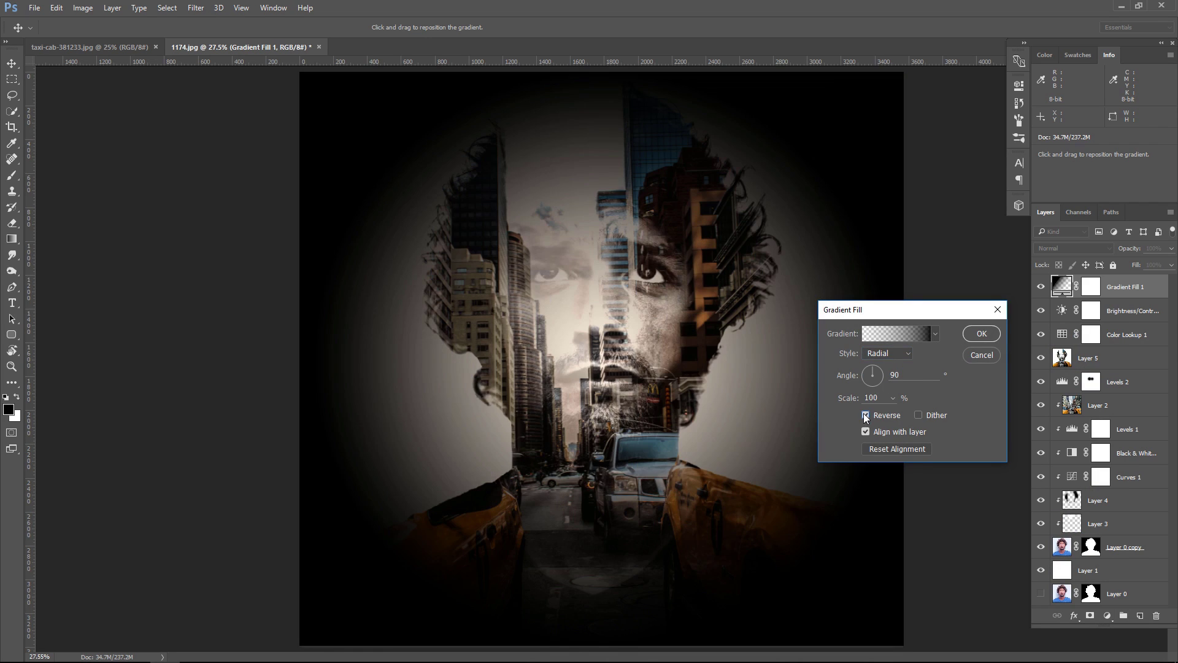
click(893, 398)
drag(897, 414, 898, 414)
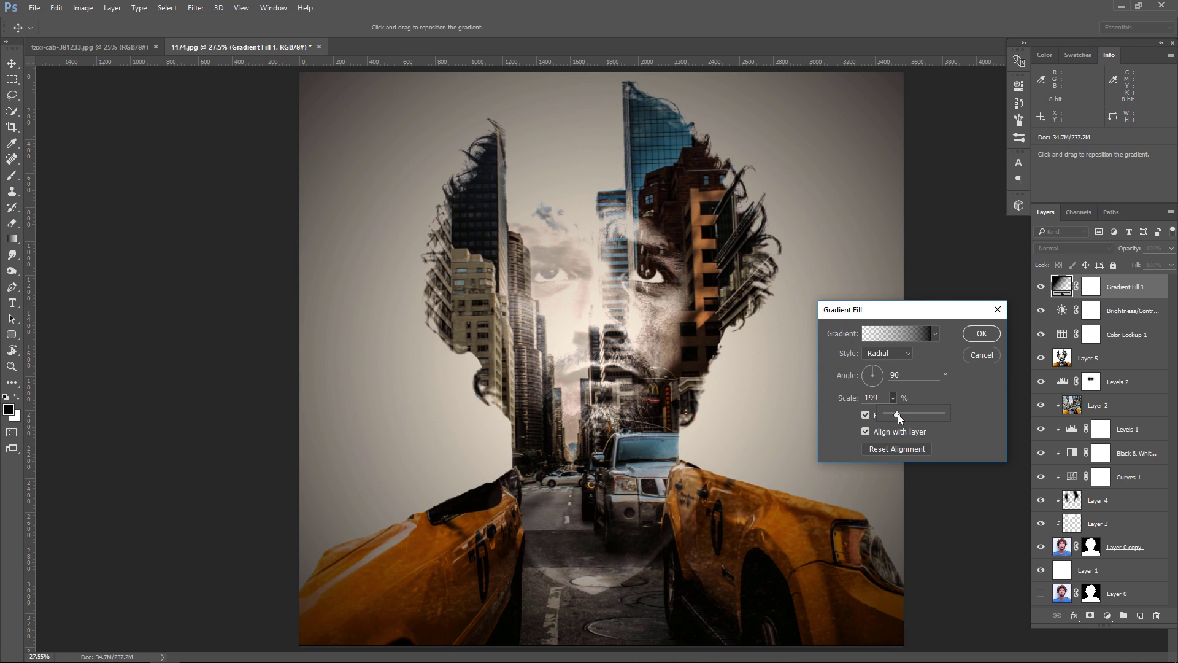
click(983, 333)
Blend Gradient Fill 1 in Soft Light at 50% opacity, toggling it to compare.
click(1093, 249)
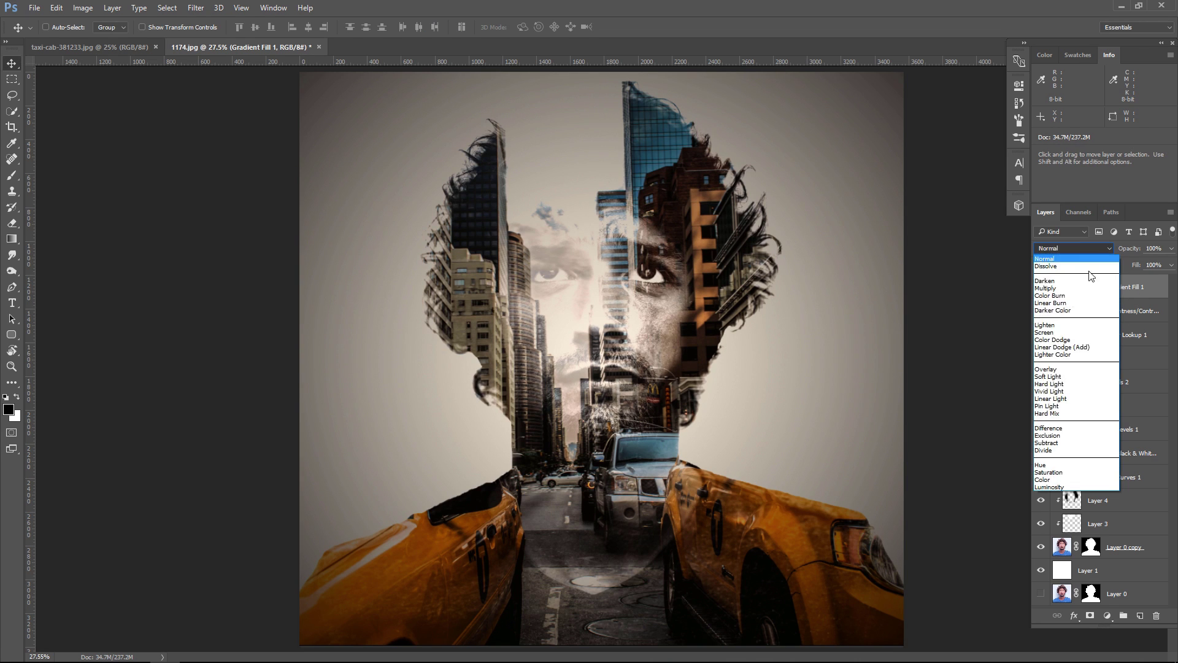
click(1072, 376)
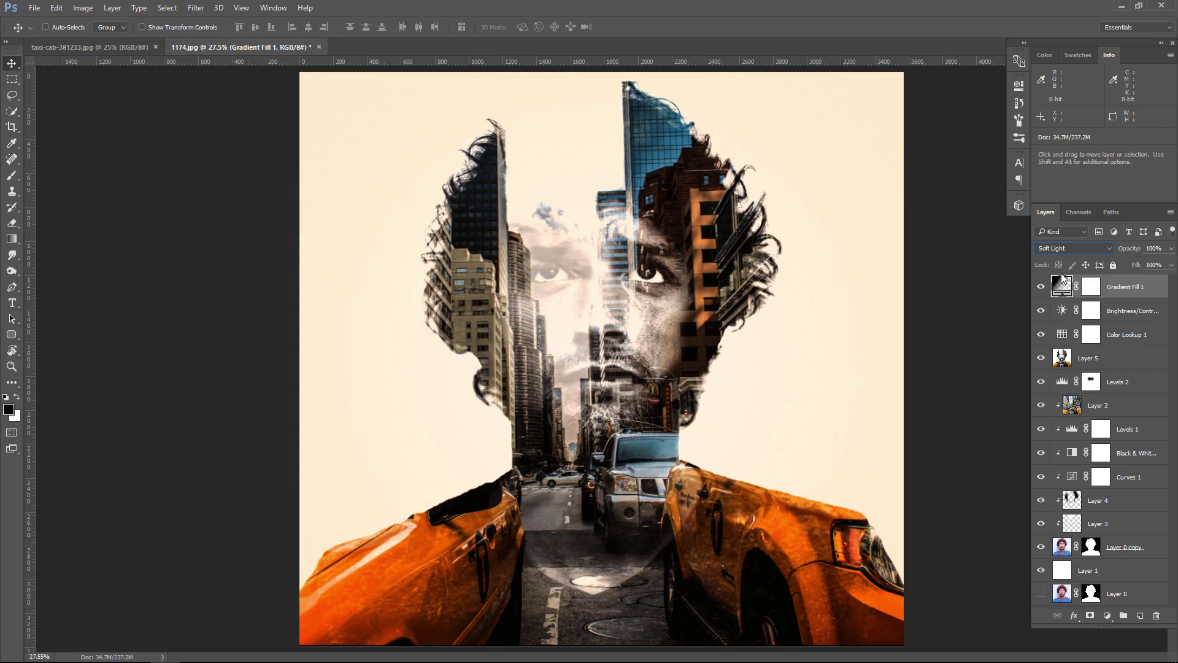
click(1041, 287)
click(1041, 288)
click(1041, 288)
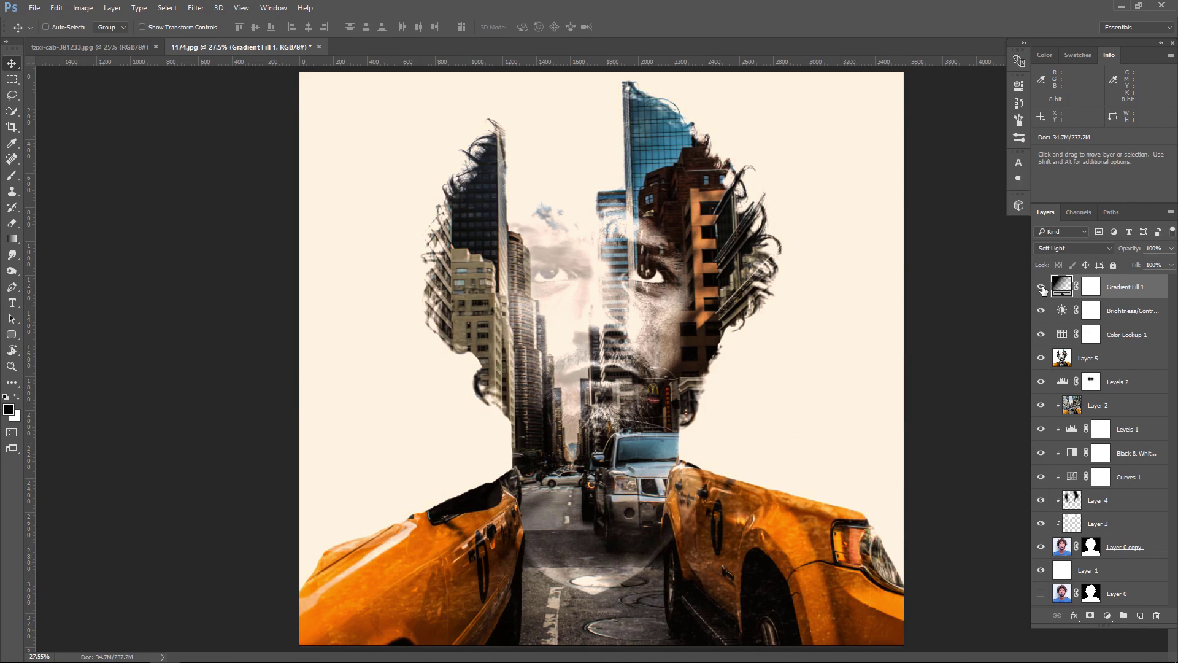
click(1171, 248)
drag(1169, 263, 1139, 261)
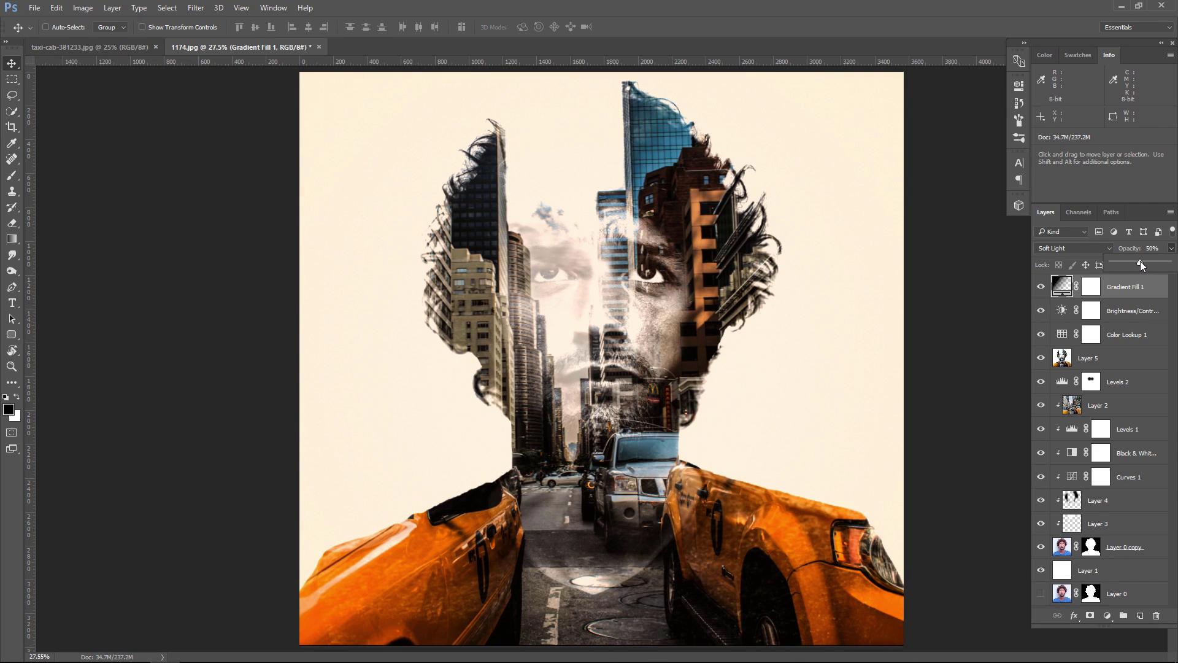
click(1042, 287)
Add a new Layer 6 and set the Brush tool to 100% opacity and flow.
click(1140, 617)
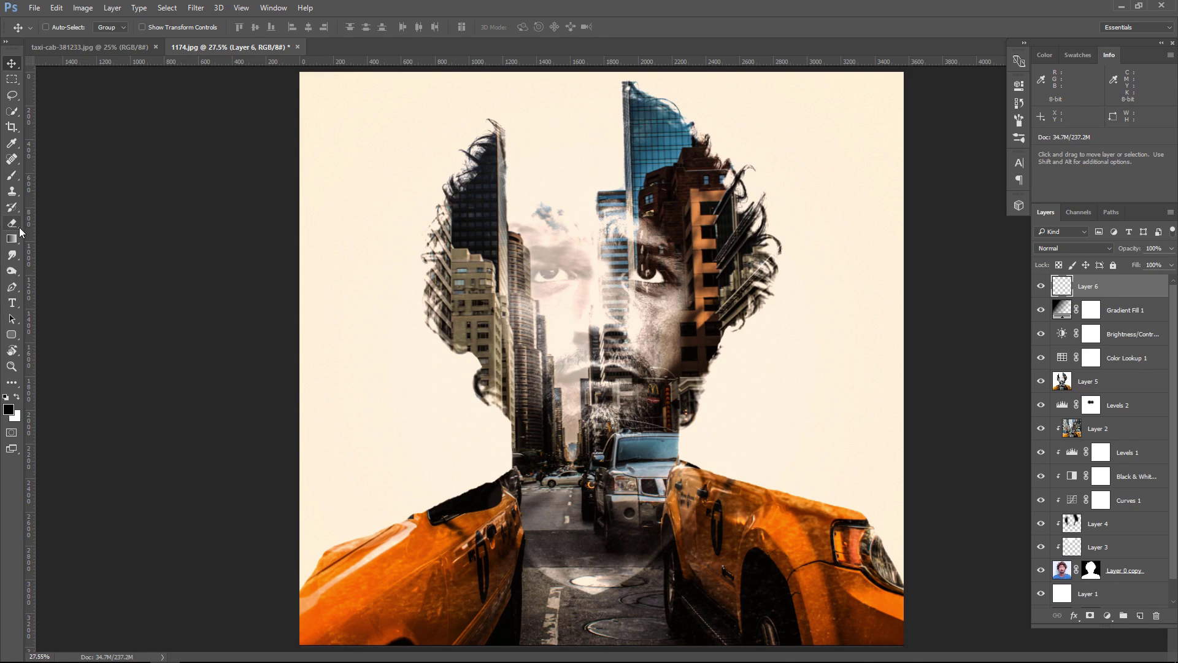
click(12, 178)
click(257, 28)
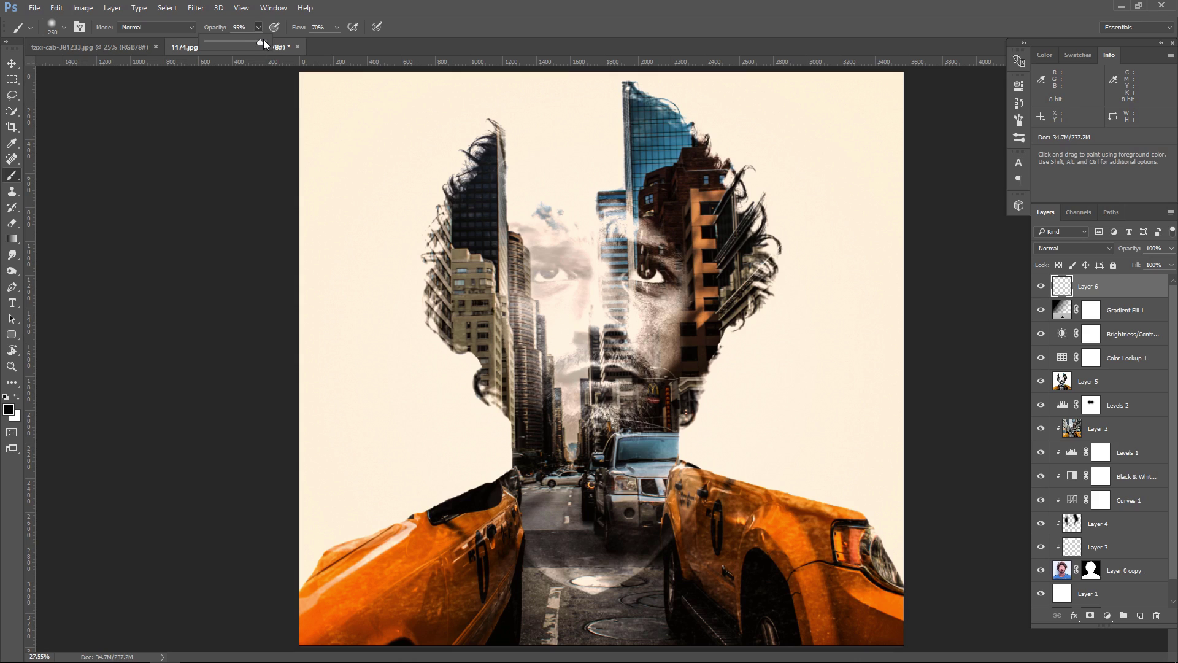
click(337, 27)
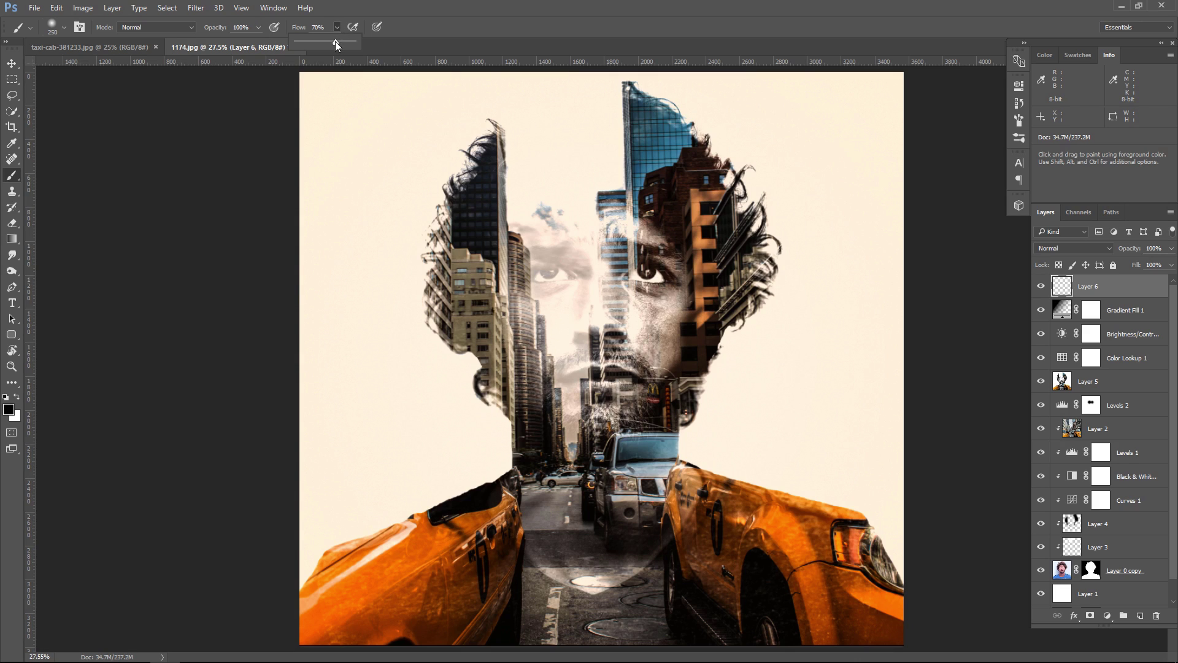
click(445, 8)
Stamp a flock of birds above the head with an enlarged bird brush preset.
click(64, 27)
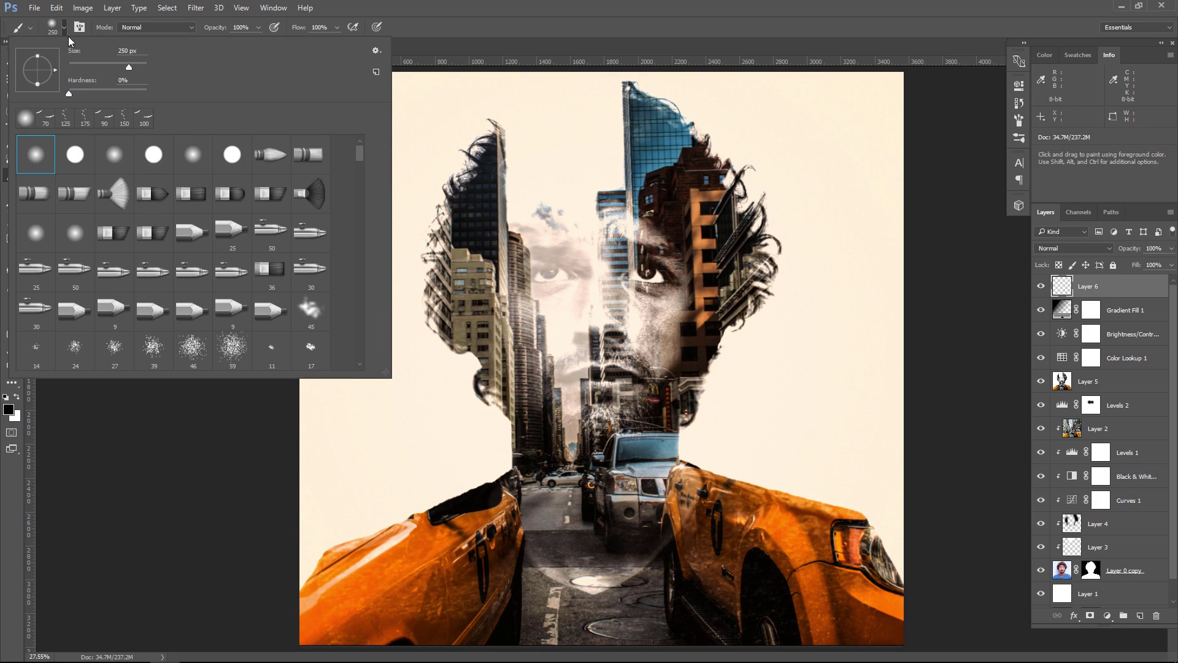
click(85, 119)
click(493, 6)
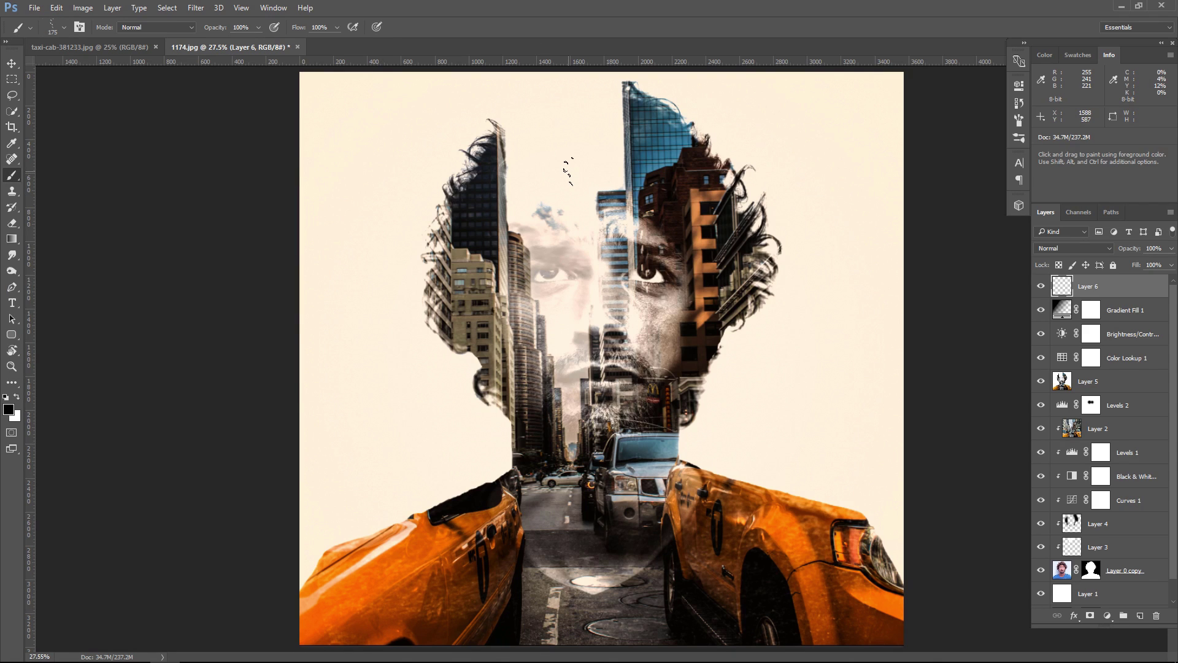
key(bracketright)
key(bracketright)
click(569, 172)
Stamp a pair of birds with another bird brush, then ready an enlarged scattered-birds brush.
click(61, 27)
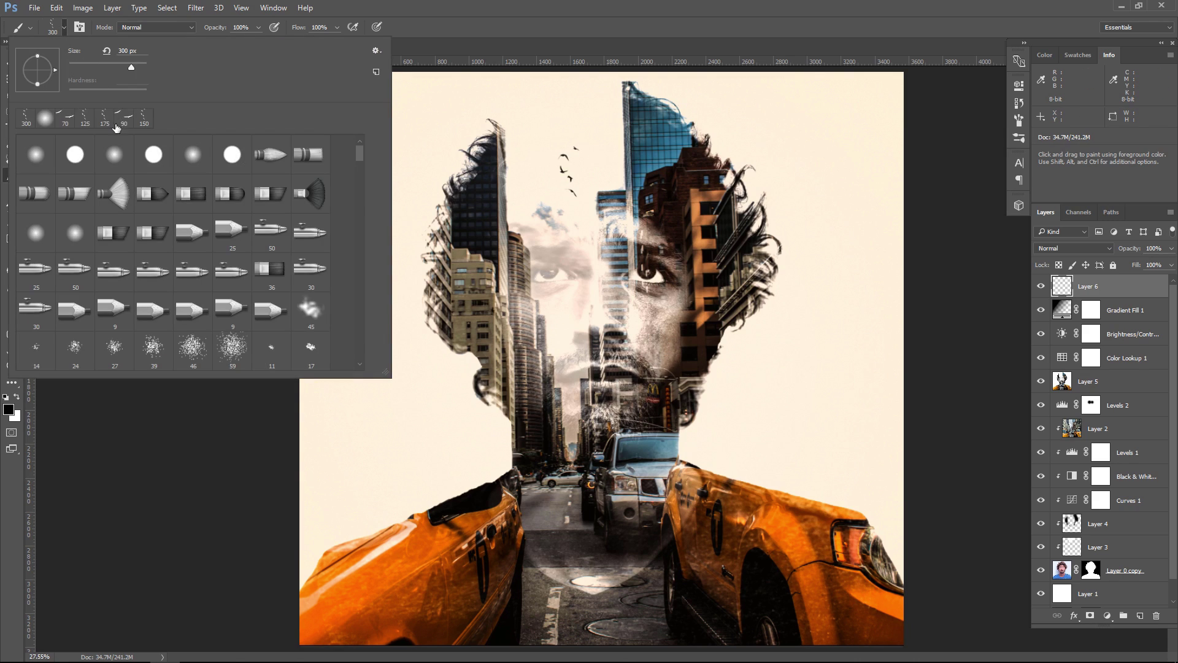
click(68, 120)
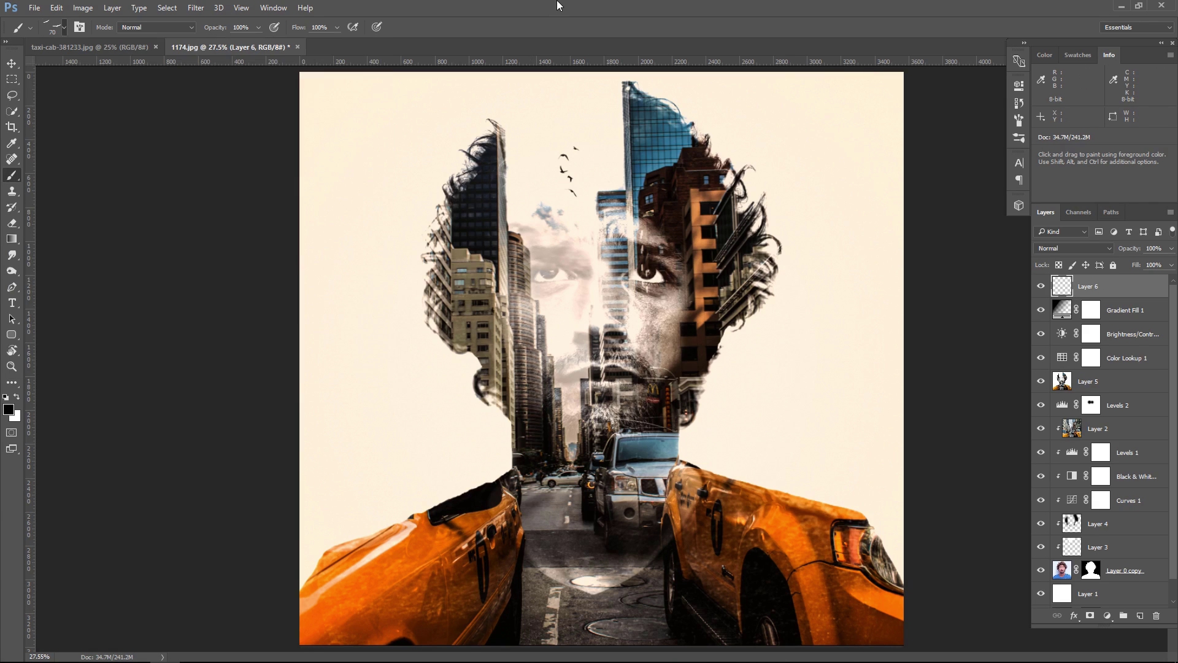
key(bracketright)
key(bracketright)
key(bracketright)
click(540, 103)
click(64, 27)
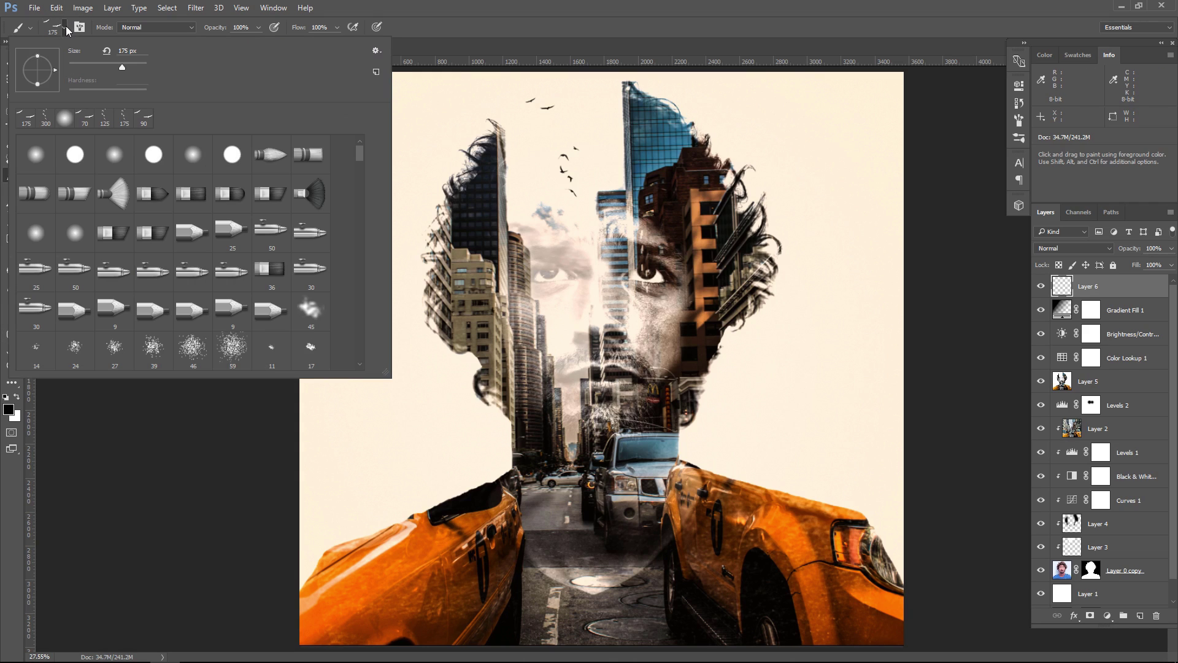
click(124, 117)
double_click(105, 117)
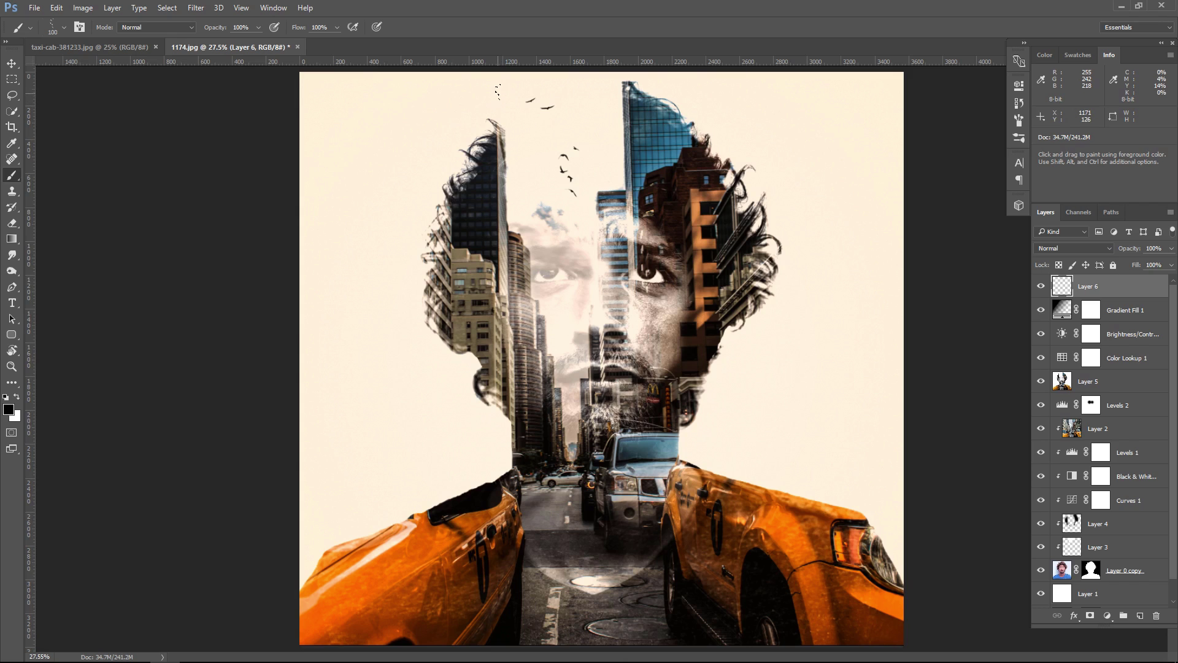
key(bracketright)
key(bracketright)
click(11, 64)
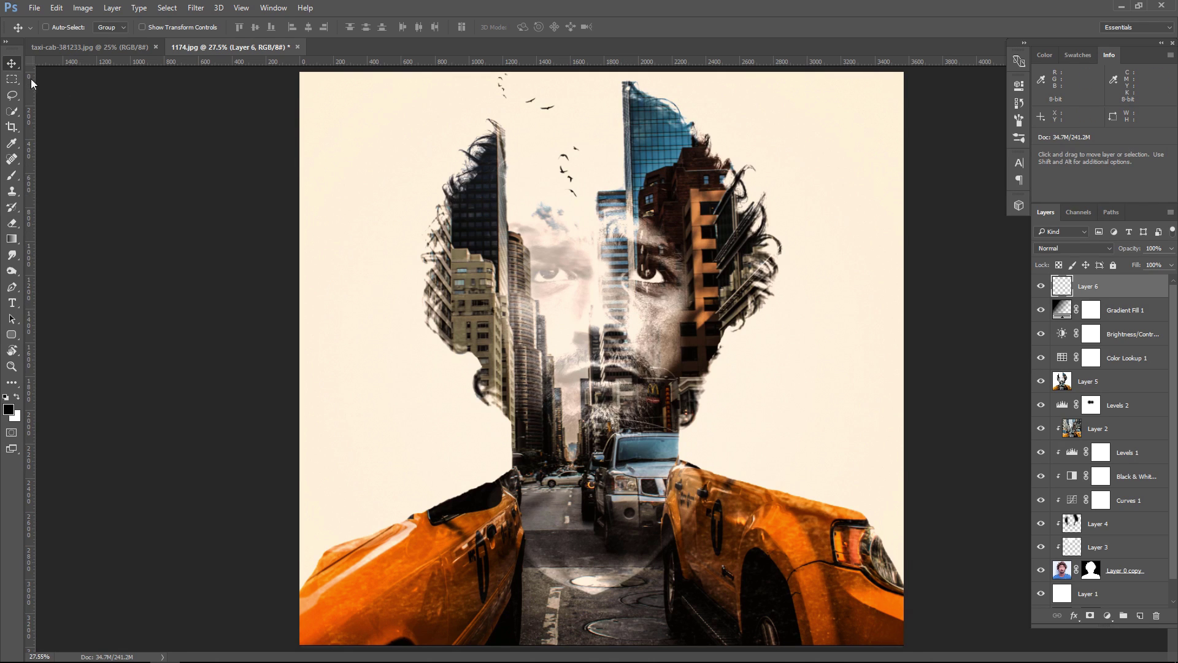
Select the lower bird group with a rectangular marquee and move it higher above the head.
click(11, 79)
drag(545, 137, 610, 212)
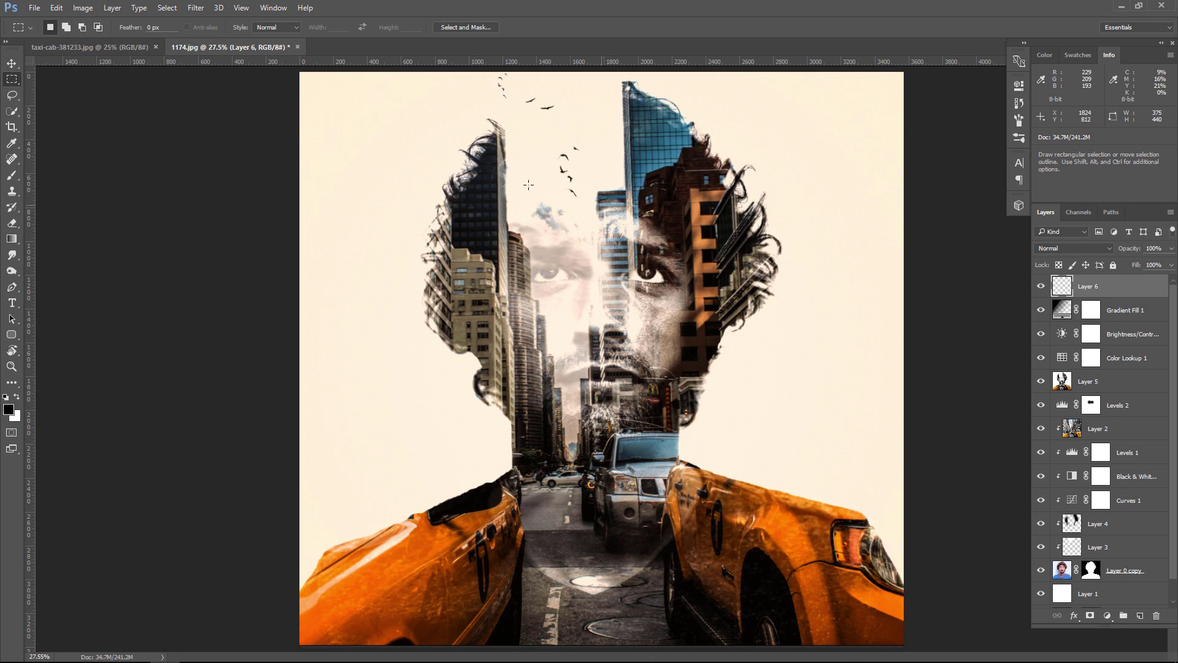
key(v)
drag(556, 166, 559, 140)
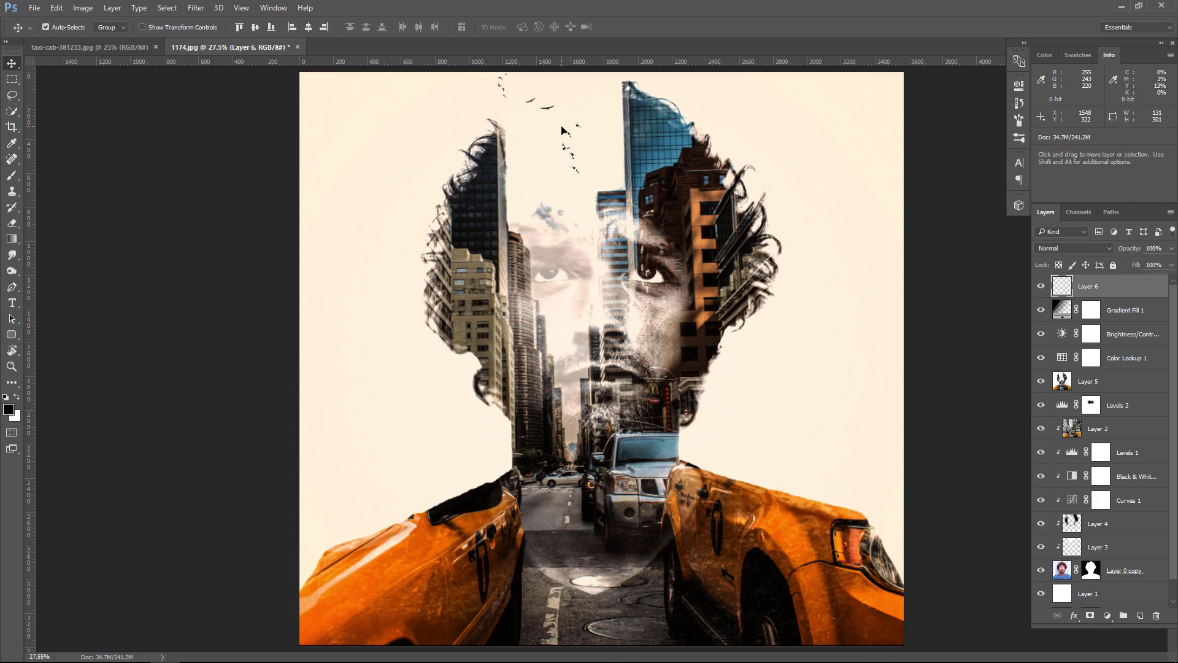
drag(553, 127, 562, 134)
drag(607, 194, 593, 196)
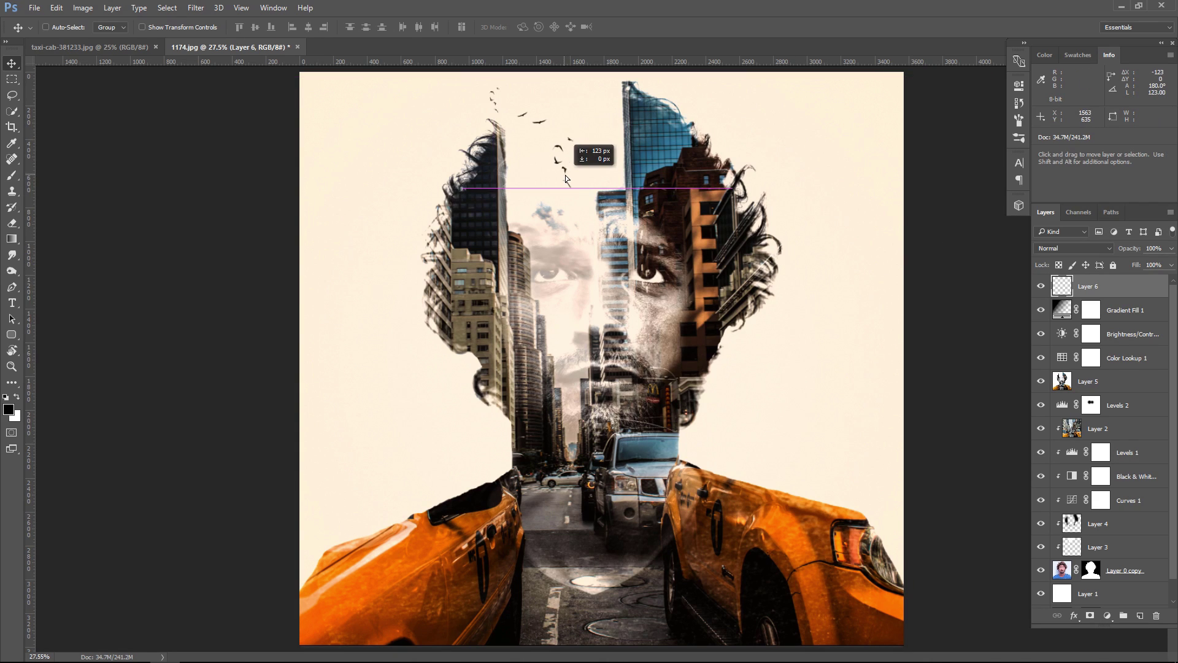